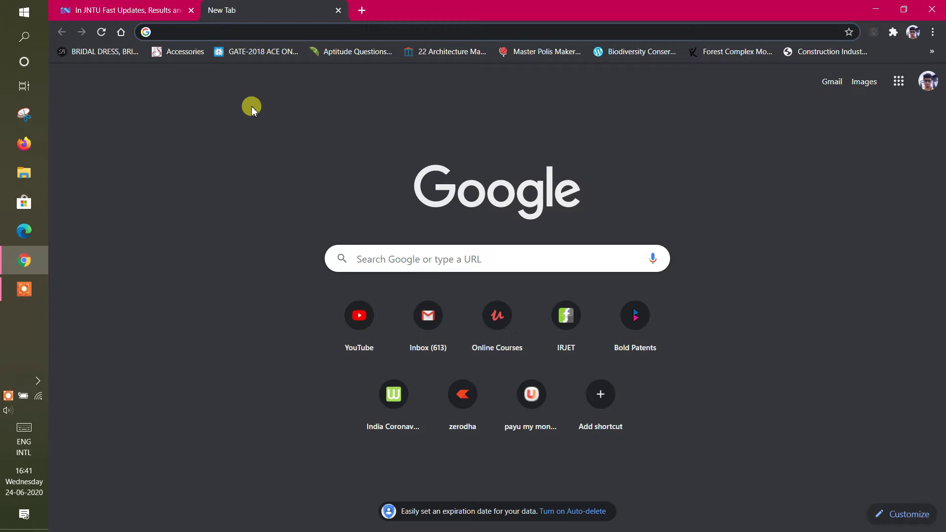
{"action": "type", "text": "injntu"}
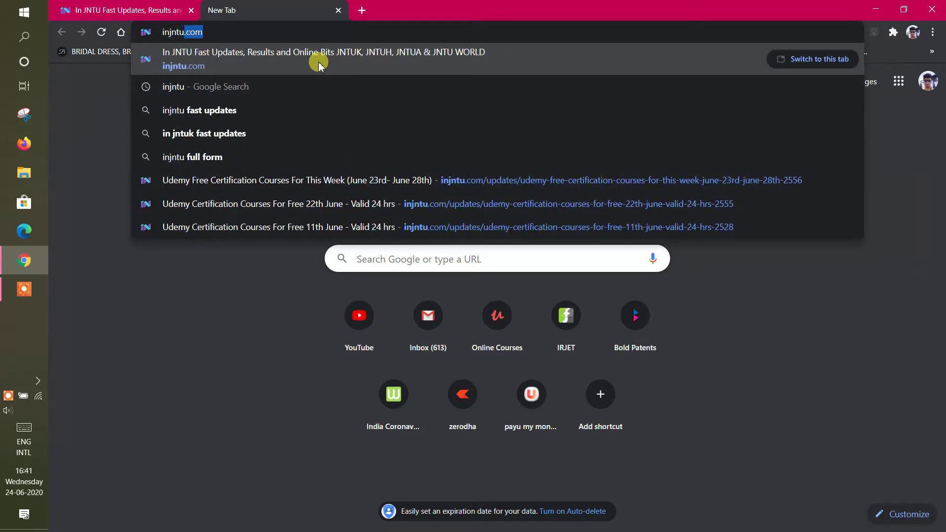
- Search Google for 'injntu' after removing the autocompleted .com ending
{"action": "key", "text": "BackSpace"}
{"action": "key", "text": "Return"}
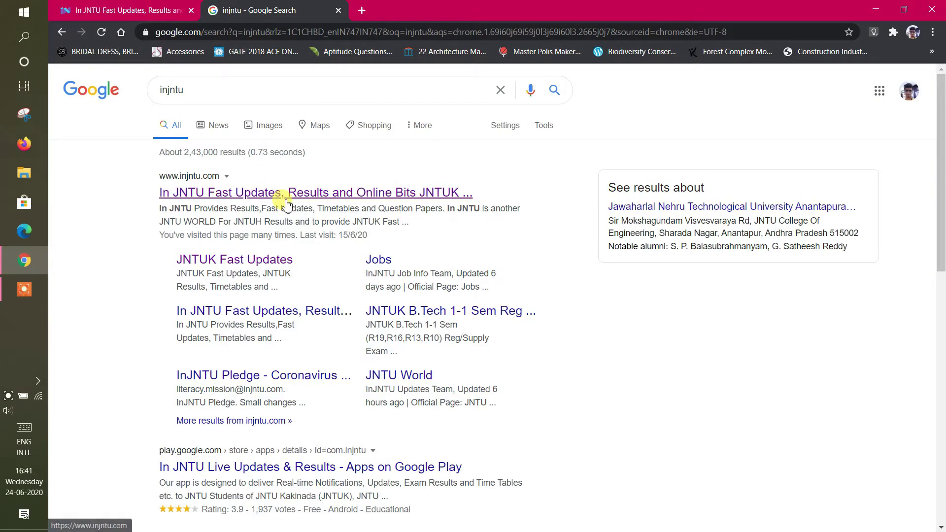
- Go to injntu.com and open the 'Udemy Free Certification Courses For This Week (June 23rd- June 28th)' article in a new tab
{"action": "left_click", "coordinate": [281, 197]}
{"action": "scroll", "coordinate": [349, 275], "scroll_direction": "down", "scroll_amount": 3}
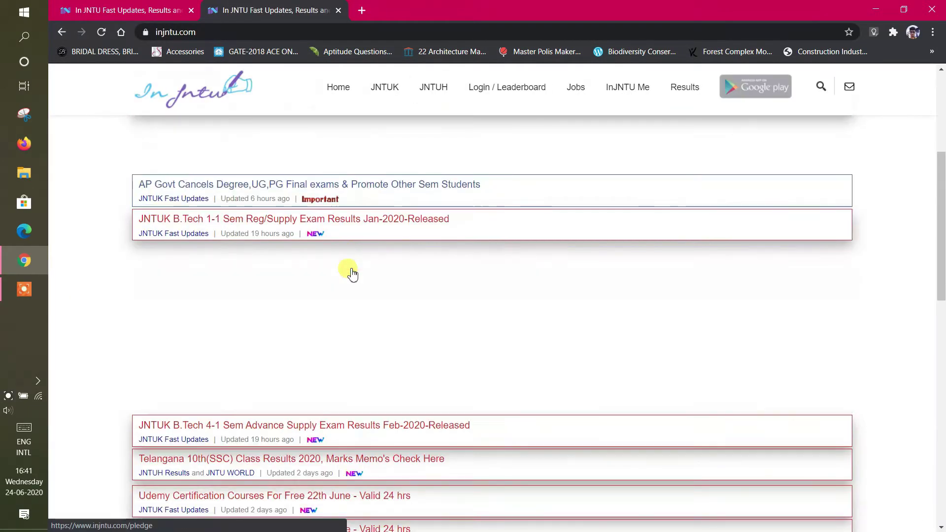
{"action": "scroll", "coordinate": [352, 274], "scroll_direction": "up", "scroll_amount": 1}
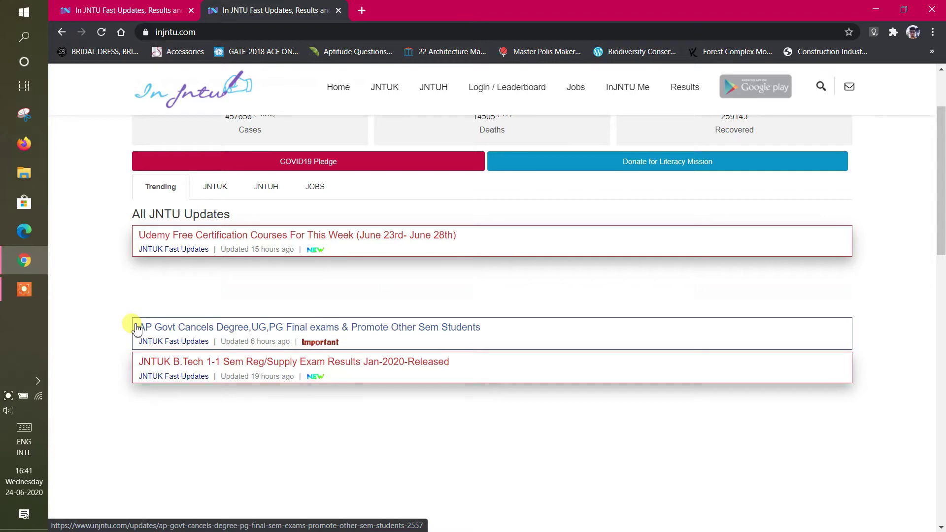
{"action": "right_click", "coordinate": [164, 235]}
{"action": "left_click", "coordinate": [190, 241]}
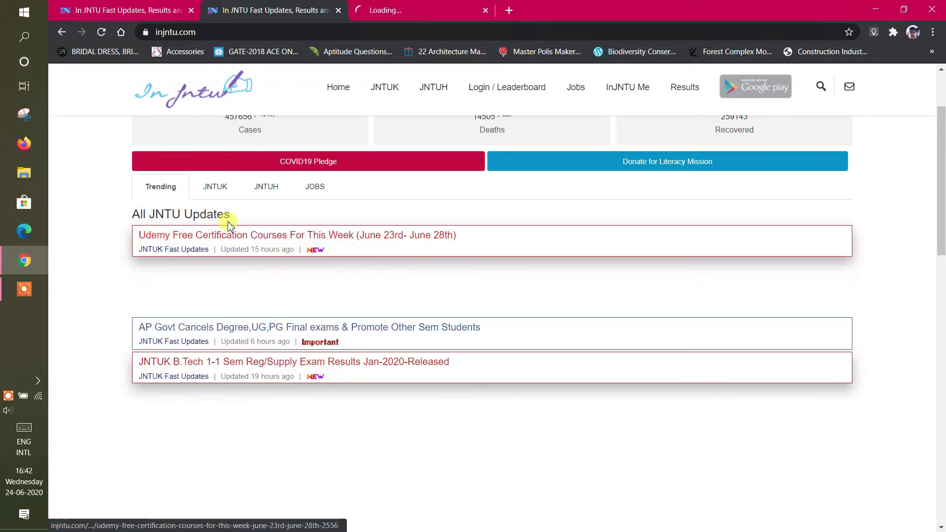
{"action": "left_click", "coordinate": [383, 14]}
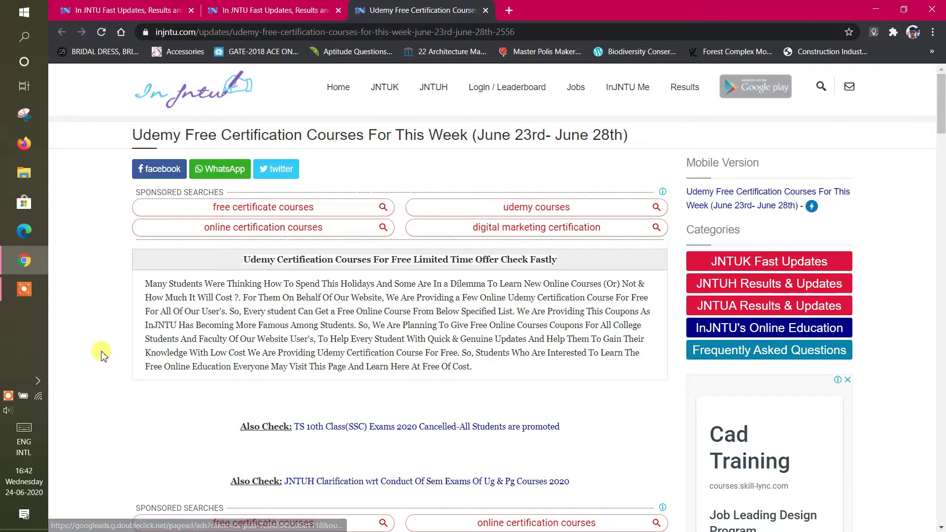
{"action": "scroll", "coordinate": [100, 355], "scroll_direction": "down", "scroll_amount": 3}
{"action": "scroll", "coordinate": [102, 355], "scroll_direction": "down", "scroll_amount": 3}
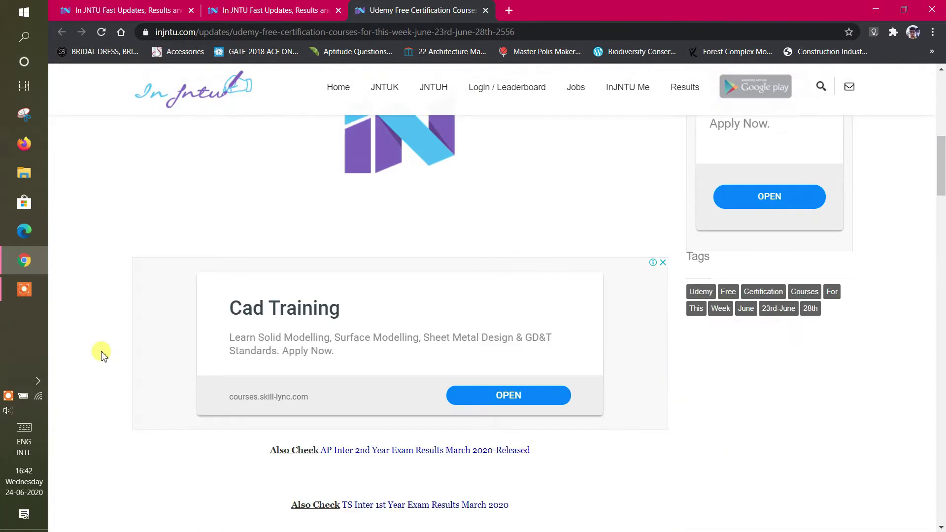
{"action": "scroll", "coordinate": [103, 354], "scroll_direction": "up", "scroll_amount": 1}
{"action": "scroll", "coordinate": [102, 354], "scroll_direction": "up", "scroll_amount": 2}
{"action": "scroll", "coordinate": [102, 355], "scroll_direction": "up", "scroll_amount": 3}
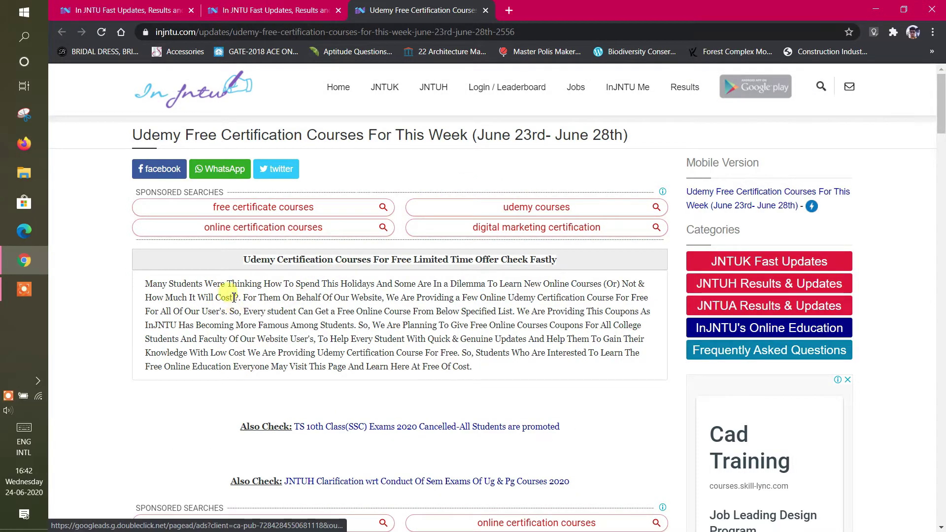
{"action": "scroll", "coordinate": [226, 295], "scroll_direction": "down", "scroll_amount": 3}
{"action": "scroll", "coordinate": [226, 295], "scroll_direction": "down", "scroll_amount": 3}
{"action": "scroll", "coordinate": [229, 296], "scroll_direction": "down", "scroll_amount": 3}
{"action": "scroll", "coordinate": [233, 296], "scroll_direction": "down", "scroll_amount": 3}
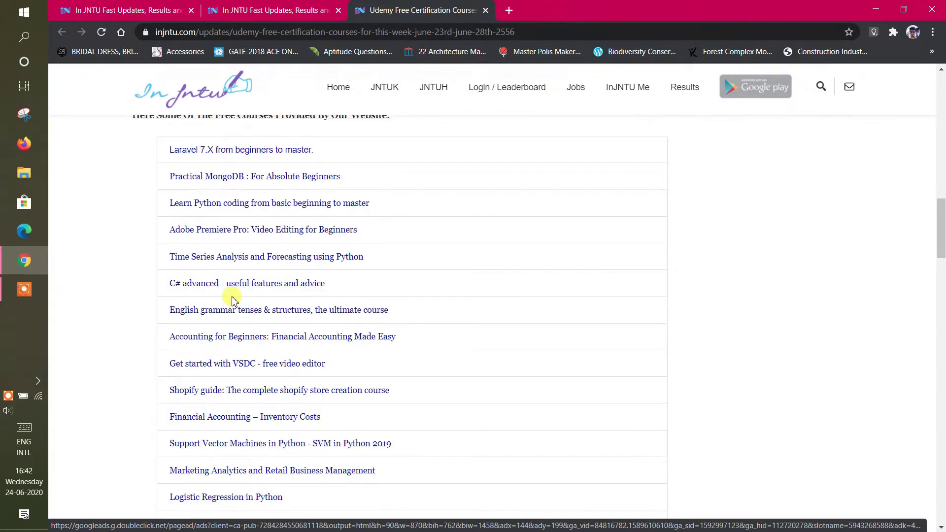
- Open the Laravel 7.X course in a new tab and close the duplicate InJNTU homepage tab
{"action": "right_click", "coordinate": [180, 152]}
{"action": "left_click", "coordinate": [197, 155]}
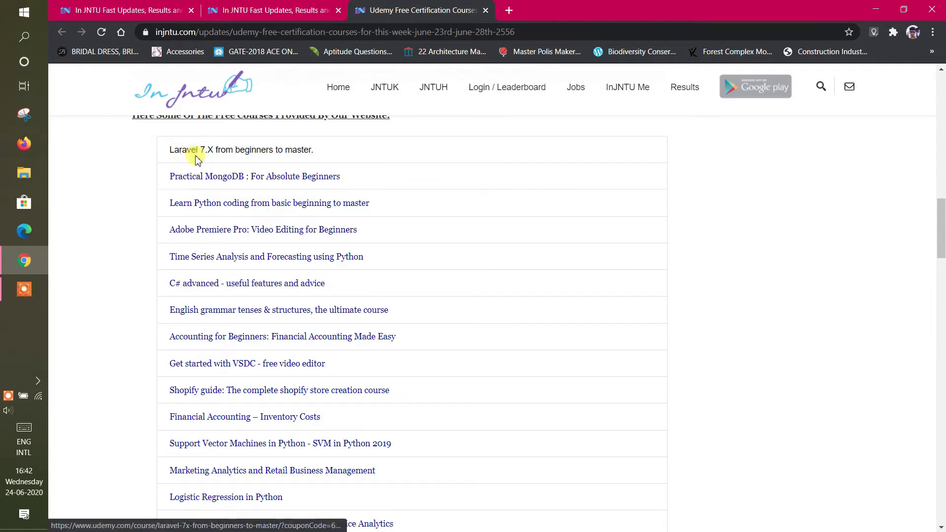
{"action": "key", "text": "ctrl+Tab"}
{"action": "left_click", "coordinate": [281, 10]}
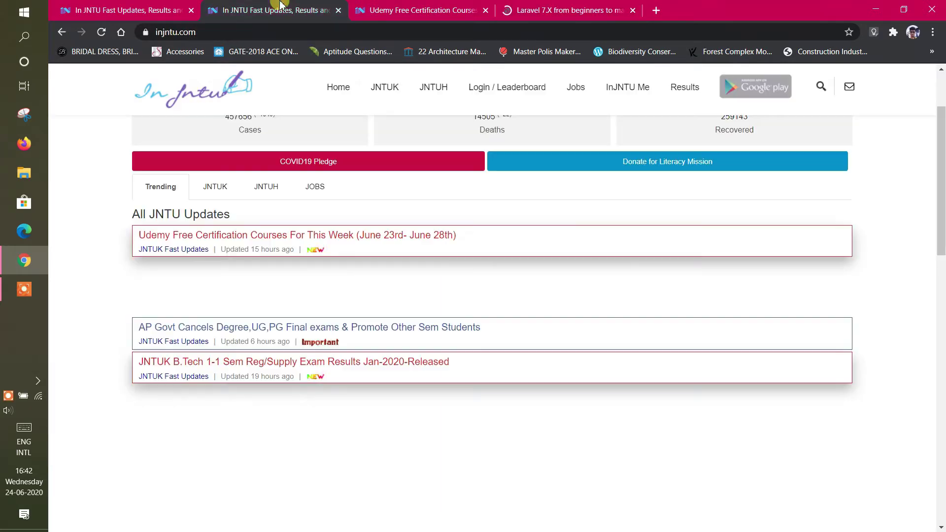
{"action": "left_click", "coordinate": [338, 11]}
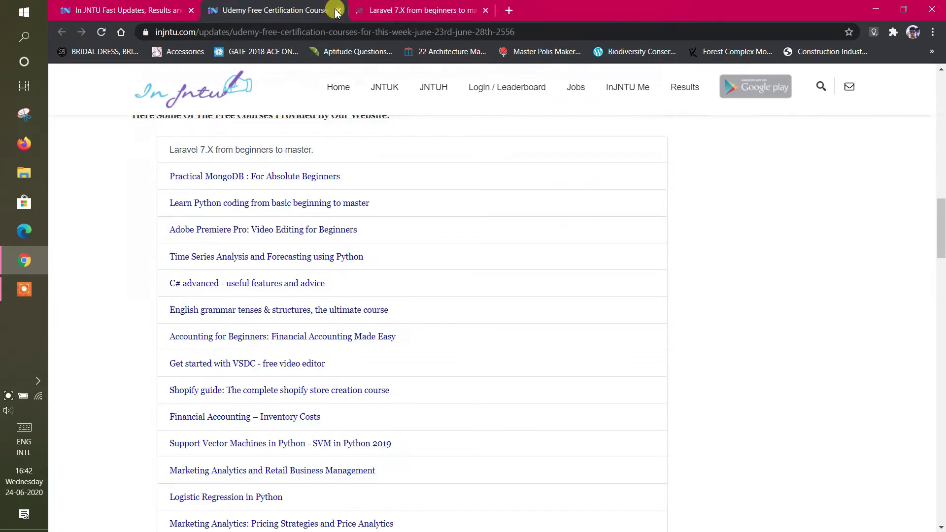
- Close the leftover homepage tab, enroll free in Laravel 7.X from beginners to master, and return to the list
{"action": "left_click", "coordinate": [192, 11]}
{"action": "left_click", "coordinate": [225, 11]}
{"action": "scroll", "coordinate": [236, 313], "scroll_direction": "down", "scroll_amount": 1}
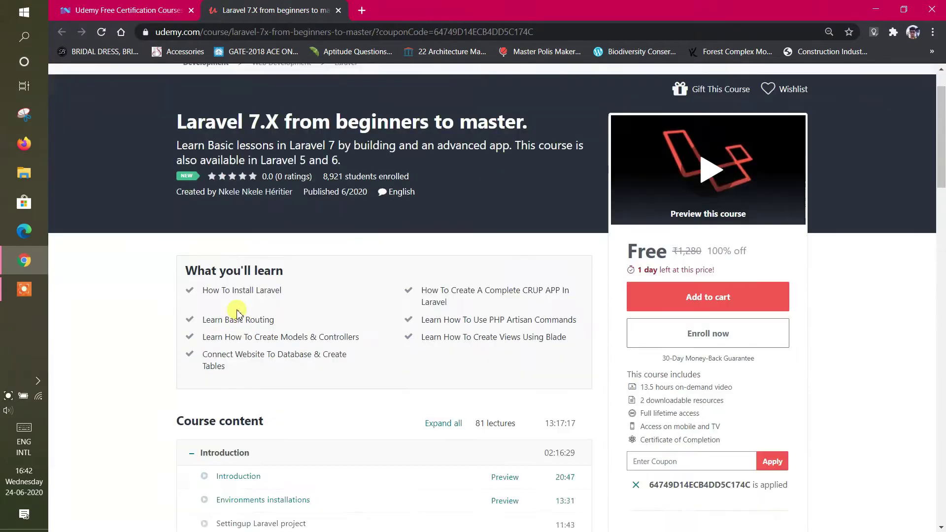
{"action": "scroll", "coordinate": [237, 313], "scroll_direction": "down", "scroll_amount": 3}
{"action": "scroll", "coordinate": [232, 310], "scroll_direction": "up", "scroll_amount": 3}
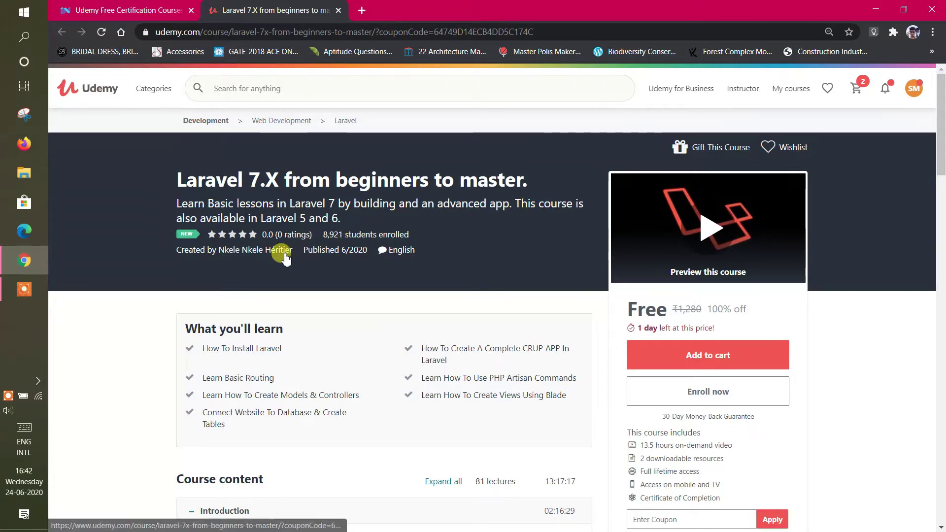
{"action": "scroll", "coordinate": [286, 258], "scroll_direction": "down", "scroll_amount": 5}
{"action": "scroll", "coordinate": [285, 257], "scroll_direction": "down", "scroll_amount": 3}
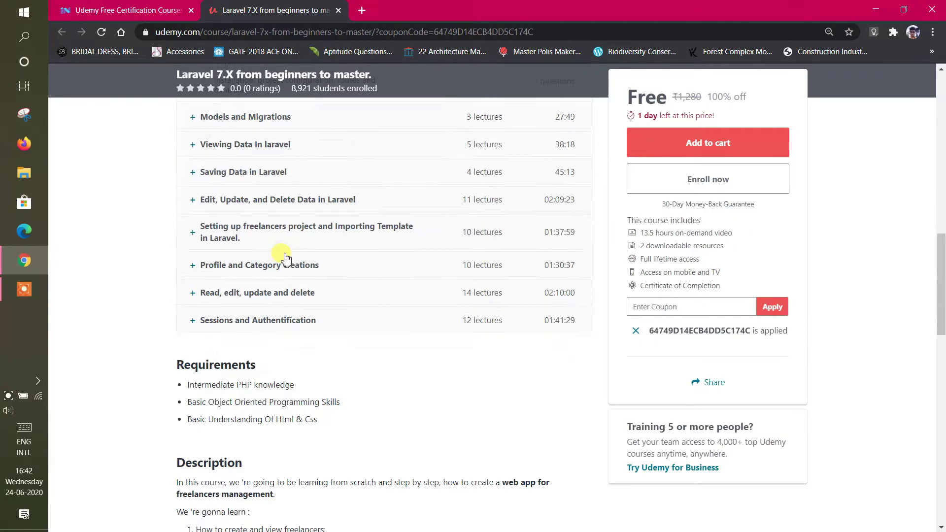
{"action": "scroll", "coordinate": [286, 258], "scroll_direction": "down", "scroll_amount": 3}
{"action": "scroll", "coordinate": [285, 257], "scroll_direction": "down", "scroll_amount": 1}
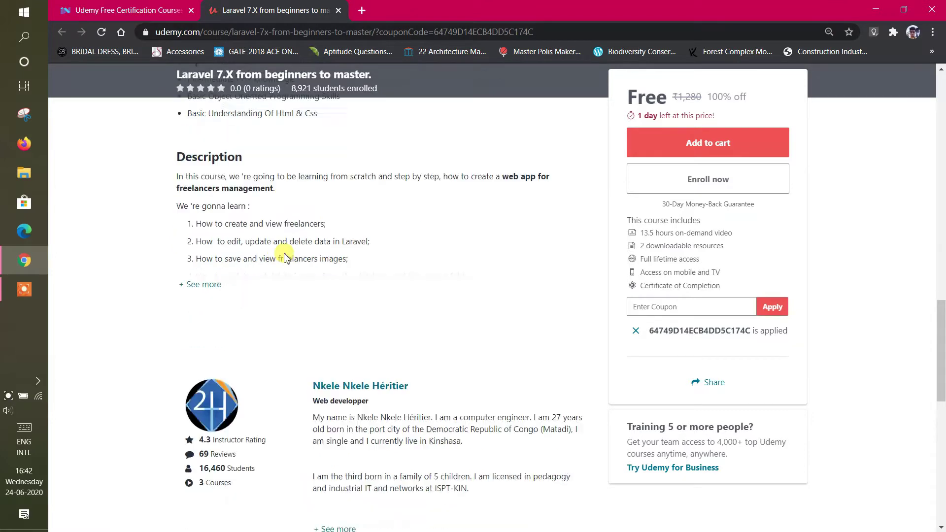
{"action": "scroll", "coordinate": [289, 258], "scroll_direction": "down", "scroll_amount": 1}
{"action": "left_click", "coordinate": [325, 435]}
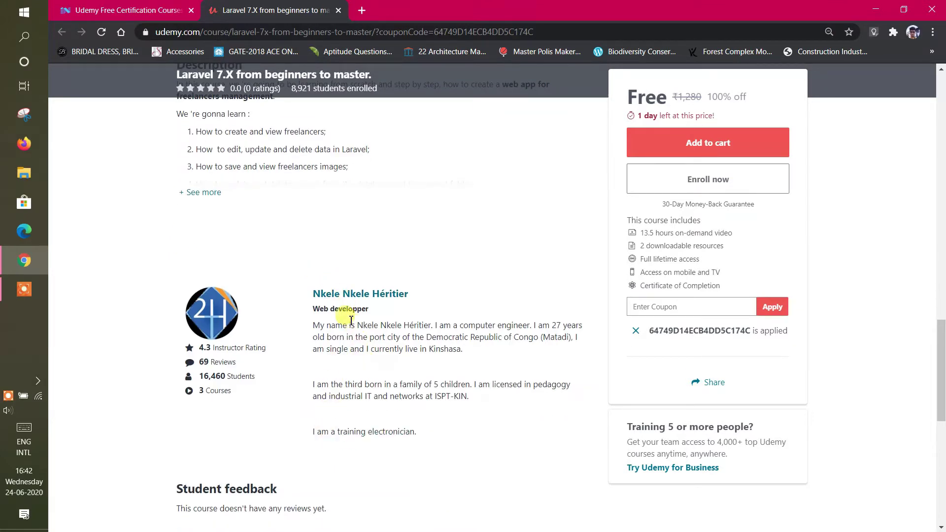
{"action": "scroll", "coordinate": [348, 323], "scroll_direction": "up", "scroll_amount": 10}
{"action": "scroll", "coordinate": [348, 318], "scroll_direction": "up", "scroll_amount": 5}
{"action": "scroll", "coordinate": [348, 318], "scroll_direction": "up", "scroll_amount": 3}
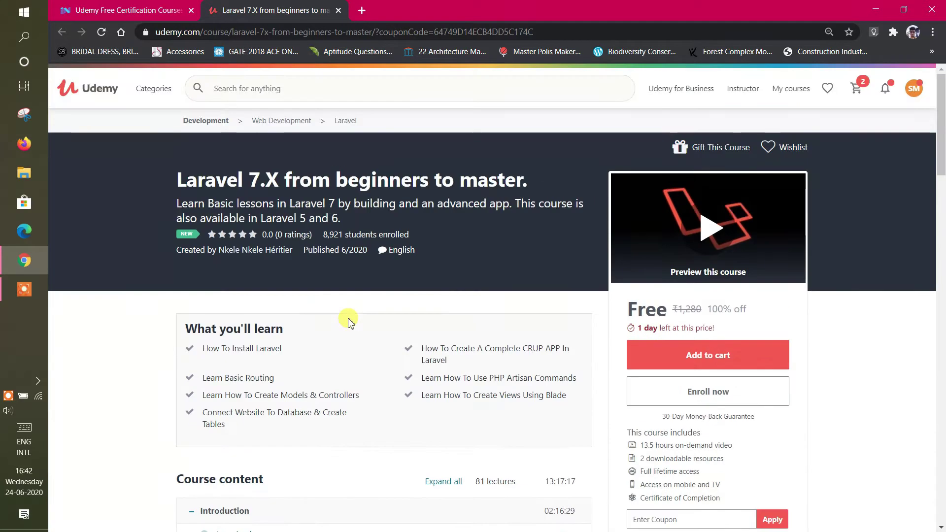
{"action": "left_click", "coordinate": [677, 395]}
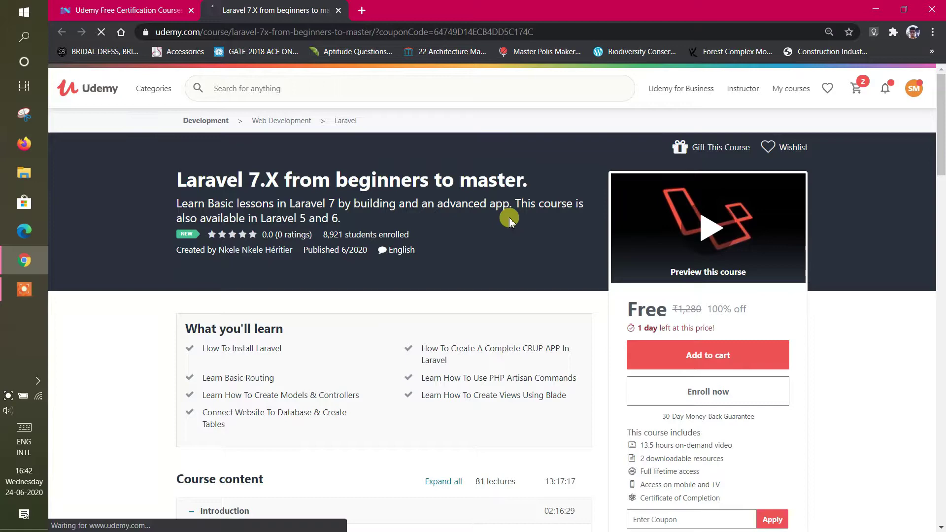
{"action": "left_click", "coordinate": [148, 11]}
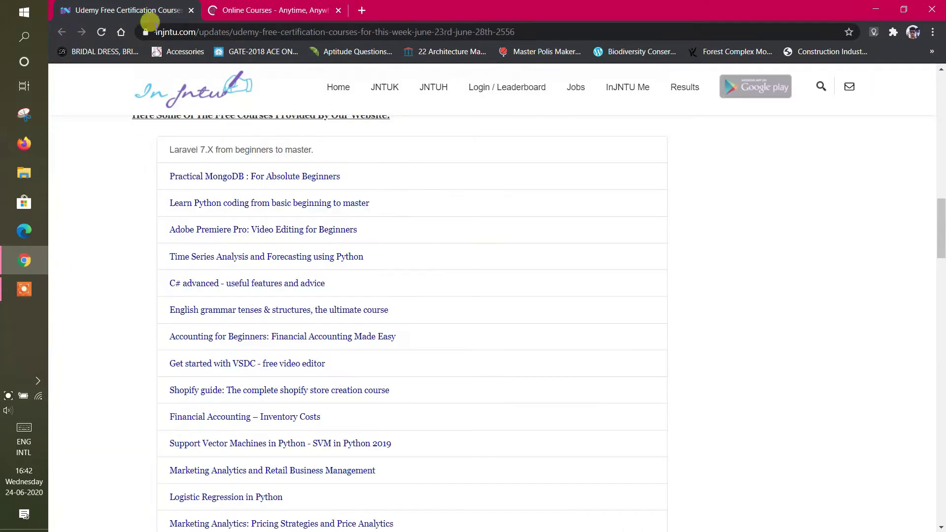
- Open 'Practical MongoDB : For Absolute Beginners' in a new tab and find it already purchased
{"action": "right_click", "coordinate": [219, 178]}
{"action": "left_click", "coordinate": [231, 189]}
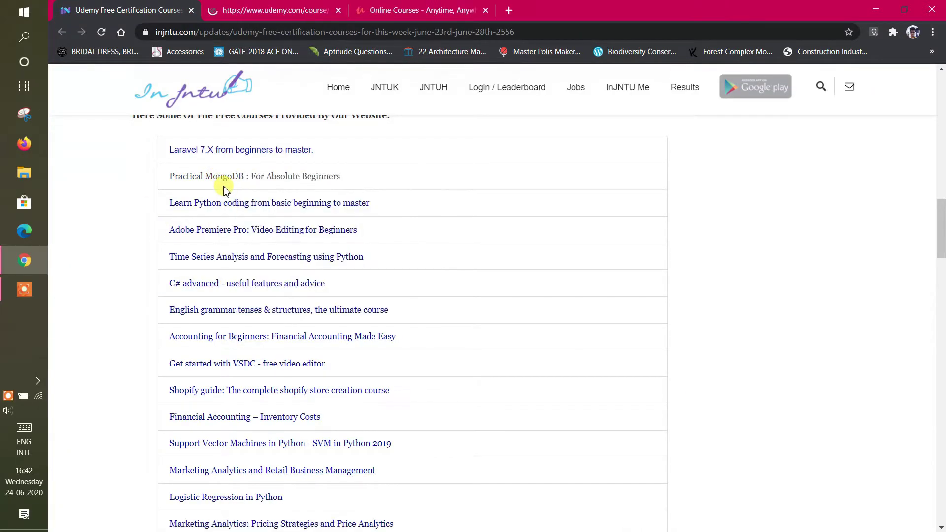
{"action": "left_click", "coordinate": [248, 10]}
{"action": "scroll", "coordinate": [496, 265], "scroll_direction": "down", "scroll_amount": 4}
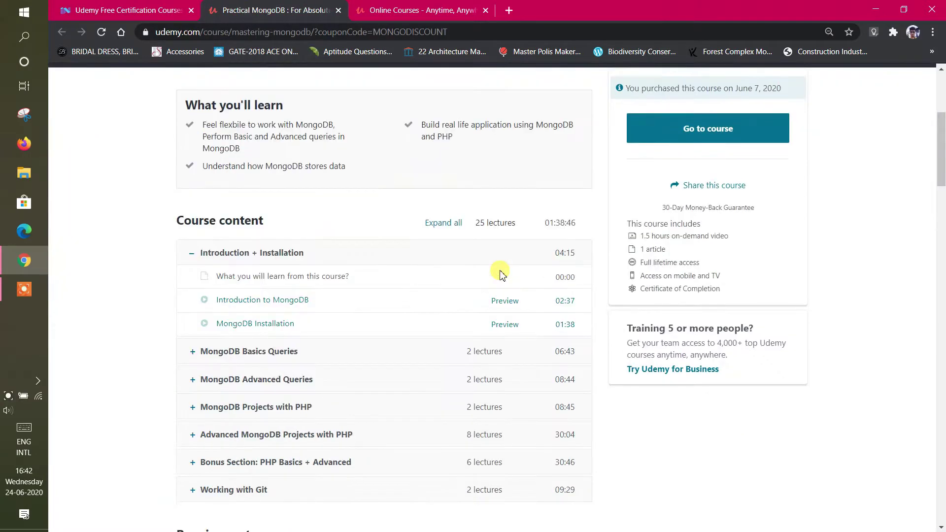
{"action": "scroll", "coordinate": [497, 270], "scroll_direction": "down", "scroll_amount": 8}
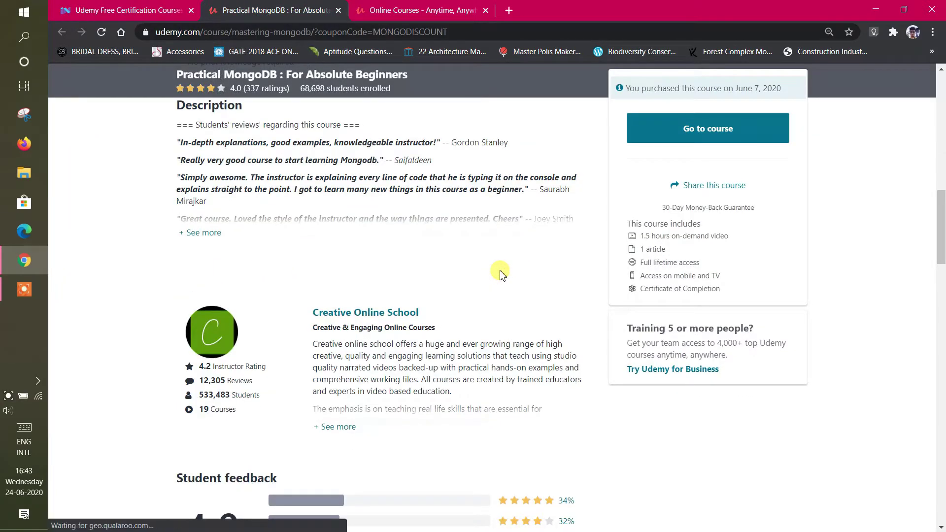
{"action": "scroll", "coordinate": [500, 274], "scroll_direction": "up", "scroll_amount": 3}
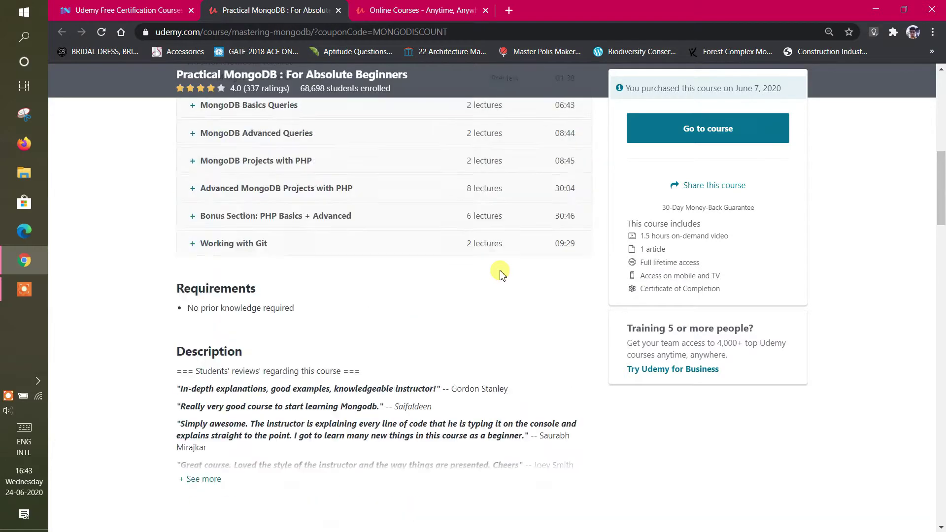
{"action": "scroll", "coordinate": [500, 274], "scroll_direction": "up", "scroll_amount": 3}
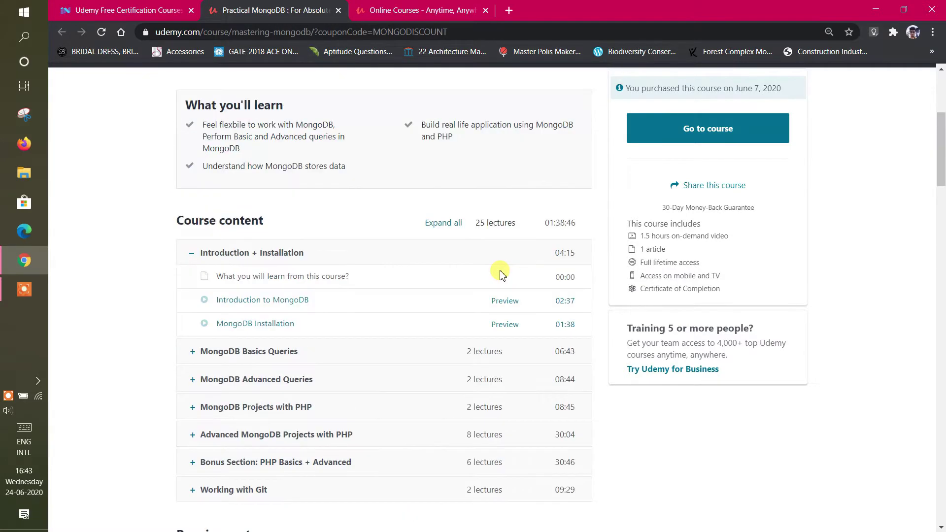
{"action": "scroll", "coordinate": [500, 274], "scroll_direction": "up", "scroll_amount": 3}
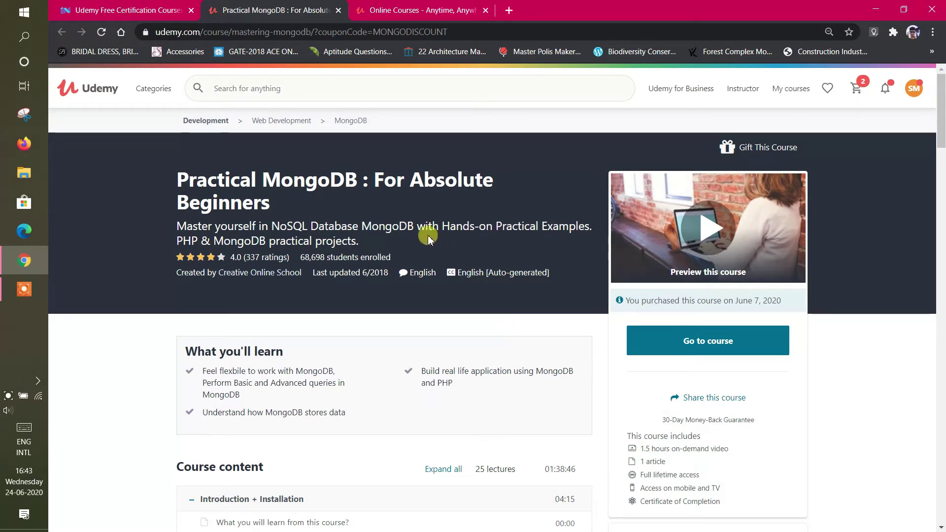
- Open 'Learn Python coding from basic beginning to master' in a new tab and close the Laravel confirmation page
{"action": "left_click", "coordinate": [156, 5]}
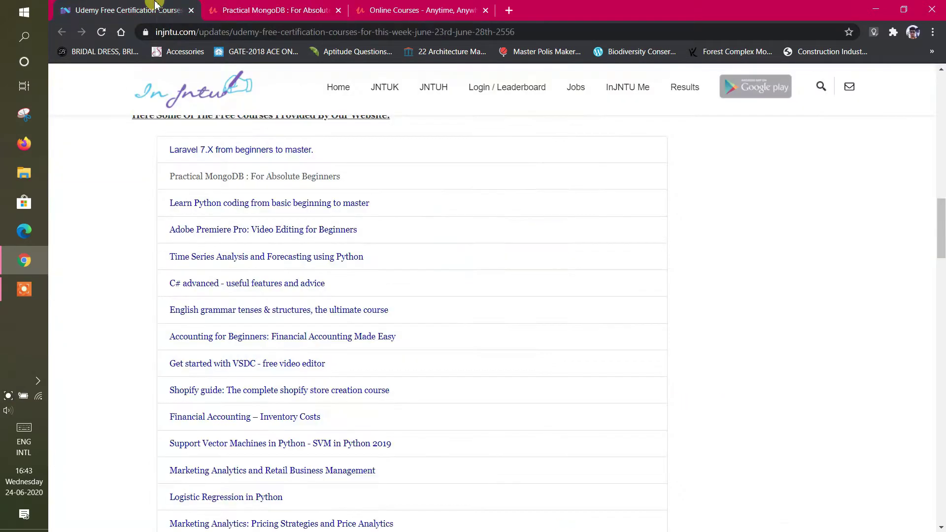
{"action": "right_click", "coordinate": [191, 205]}
{"action": "left_click", "coordinate": [209, 211]}
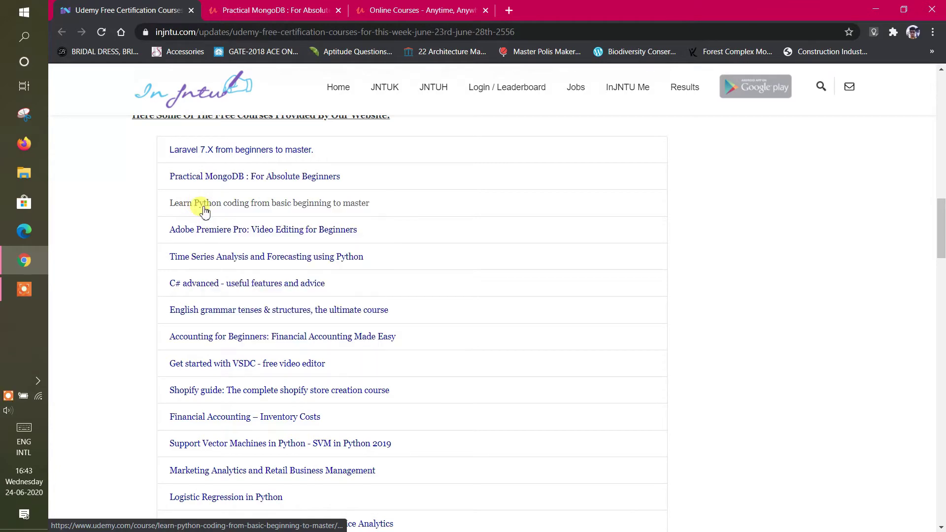
{"action": "left_click", "coordinate": [560, 9]}
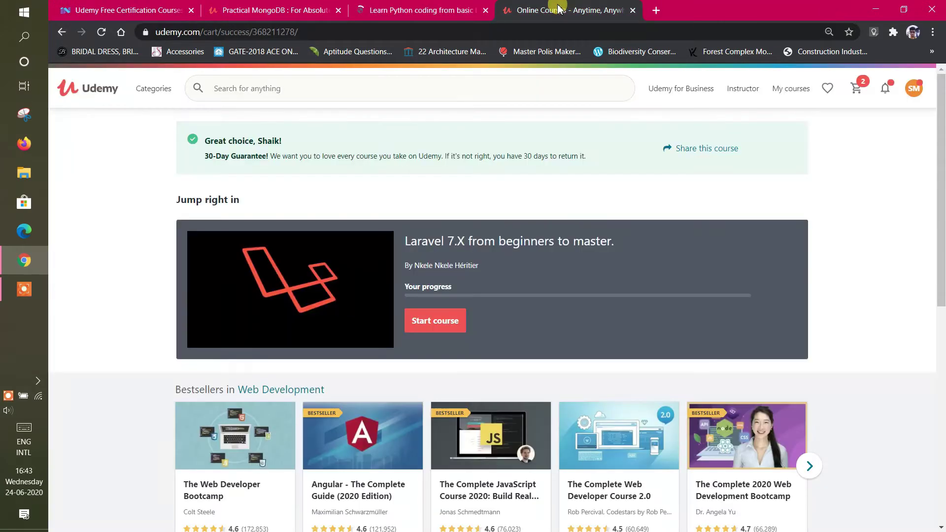
{"action": "left_click", "coordinate": [633, 11]}
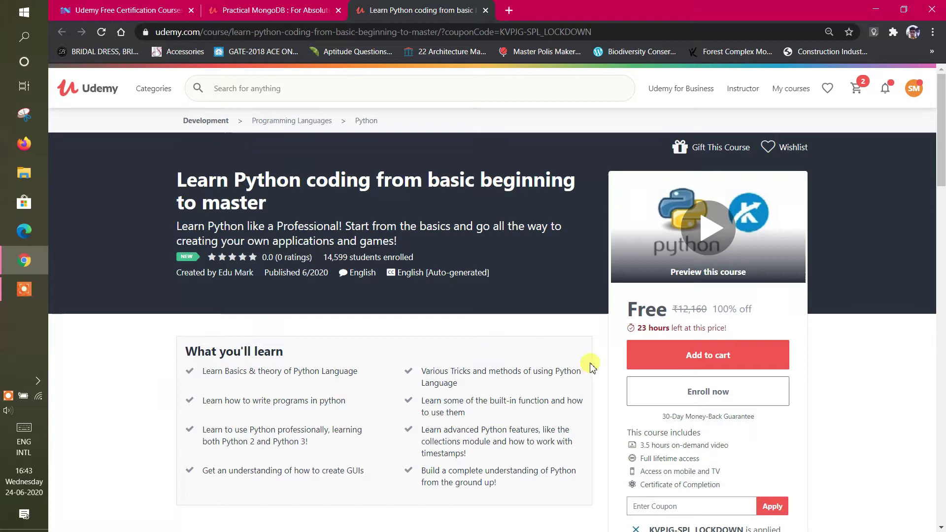
{"action": "scroll", "coordinate": [590, 366], "scroll_direction": "down", "scroll_amount": 3}
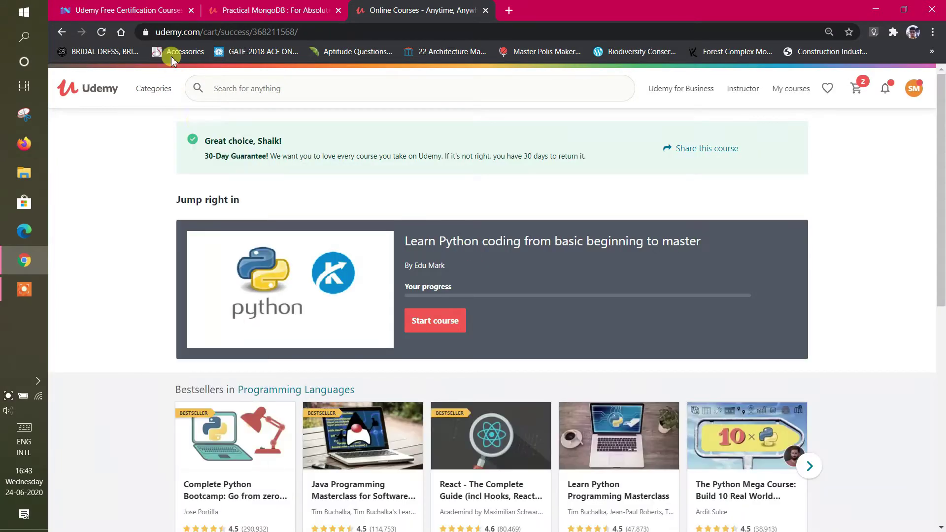
{"action": "left_click", "coordinate": [157, 9]}
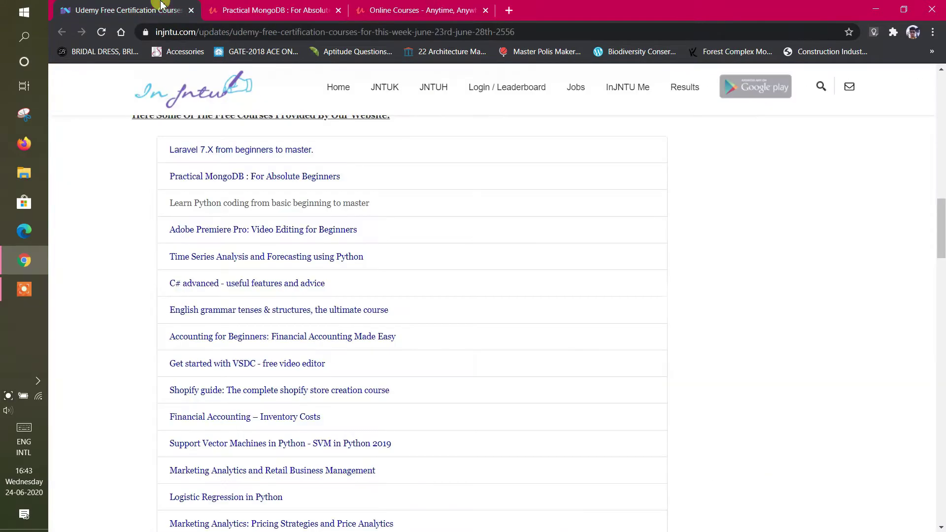
- Open 'Adobe Premiere Pro: Video Editing for Beginners' in a new tab and expand its full description
{"action": "right_click", "coordinate": [199, 234]}
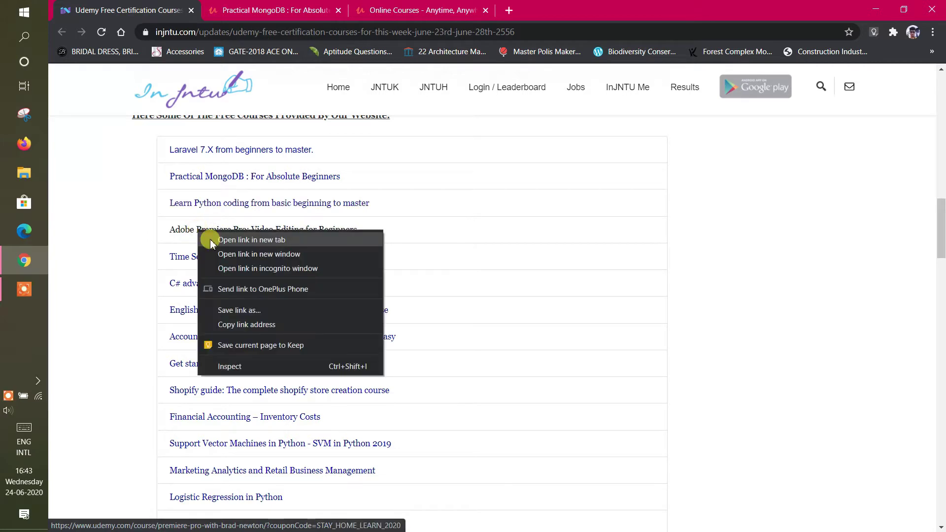
{"action": "left_click", "coordinate": [214, 238]}
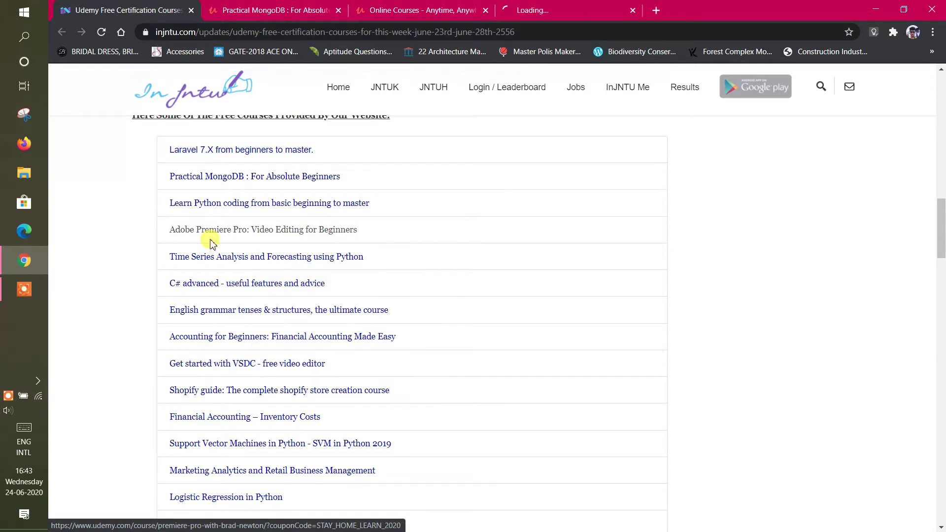
{"action": "left_click", "coordinate": [530, 15]}
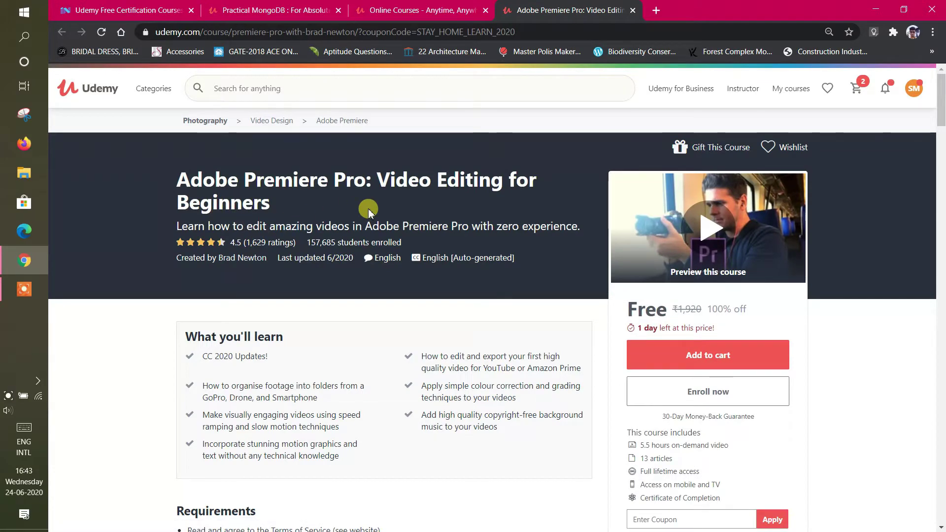
{"action": "scroll", "coordinate": [368, 212], "scroll_direction": "down", "scroll_amount": 3}
{"action": "scroll", "coordinate": [370, 212], "scroll_direction": "down", "scroll_amount": 3}
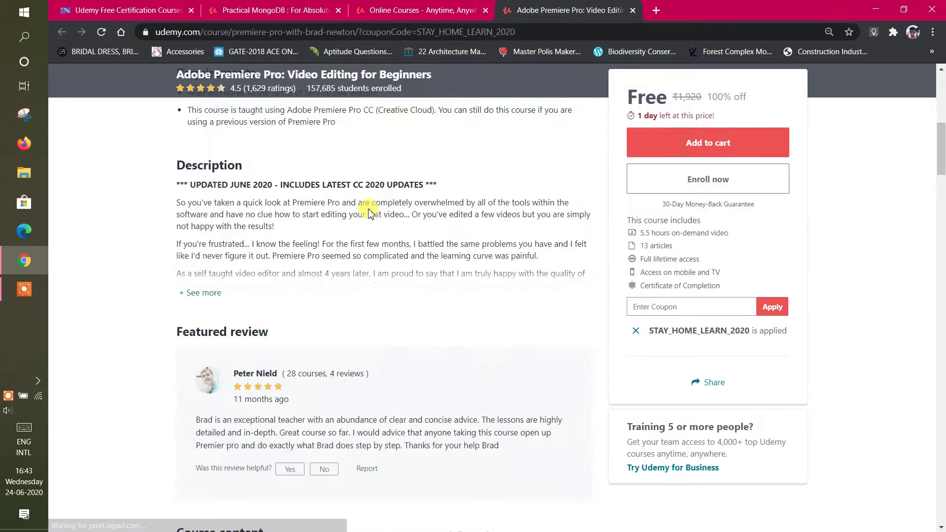
{"action": "scroll", "coordinate": [369, 212], "scroll_direction": "down", "scroll_amount": 1}
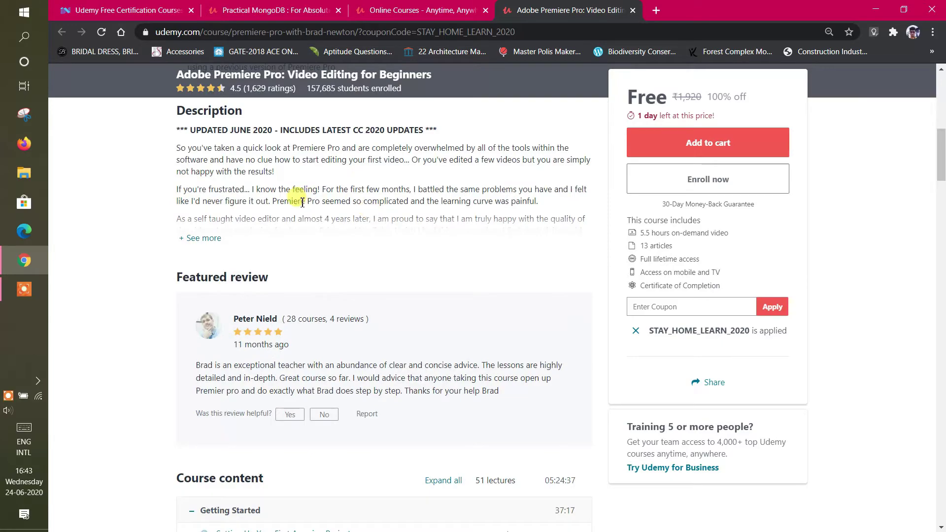
{"action": "left_click", "coordinate": [212, 238]}
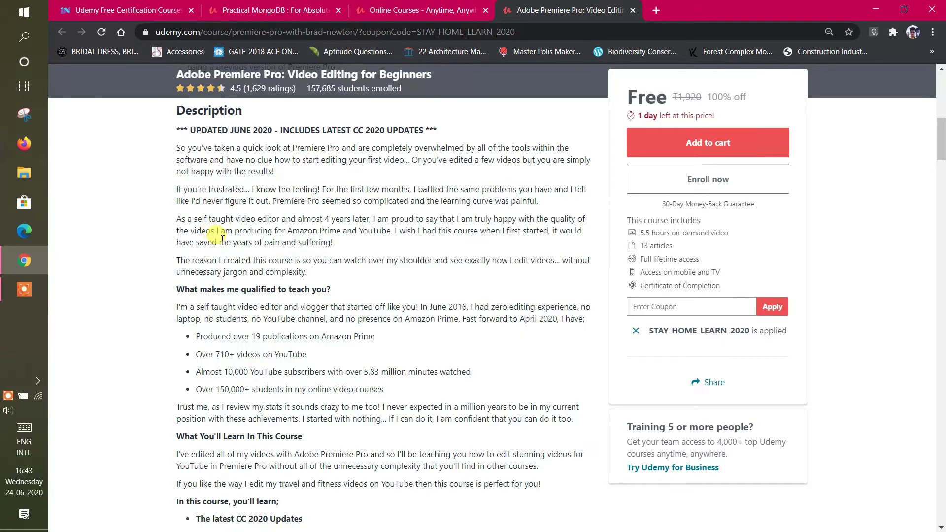
{"action": "scroll", "coordinate": [221, 241], "scroll_direction": "down", "scroll_amount": 5}
{"action": "scroll", "coordinate": [225, 242], "scroll_direction": "down", "scroll_amount": 5}
{"action": "scroll", "coordinate": [226, 246], "scroll_direction": "down", "scroll_amount": 4}
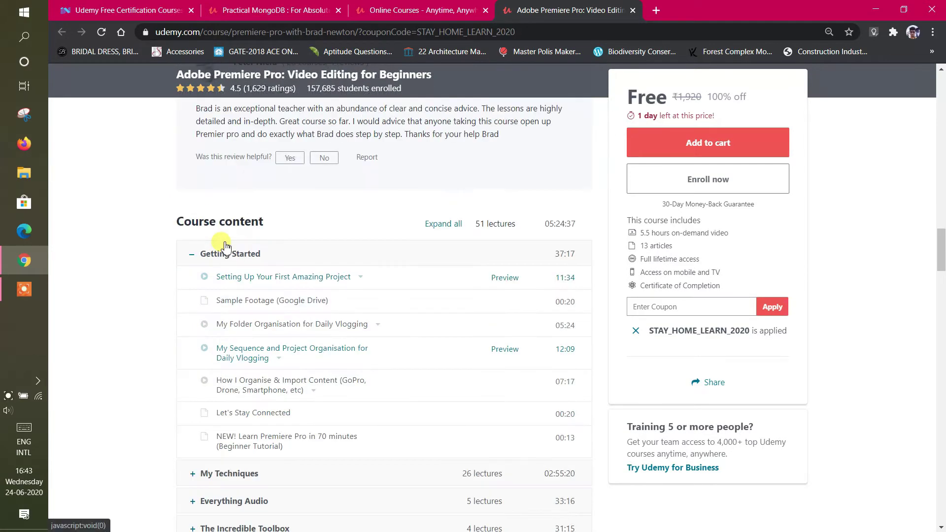
{"action": "scroll", "coordinate": [225, 245], "scroll_direction": "down", "scroll_amount": 4}
{"action": "scroll", "coordinate": [225, 245], "scroll_direction": "up", "scroll_amount": 1}
{"action": "scroll", "coordinate": [225, 245], "scroll_direction": "up", "scroll_amount": 2}
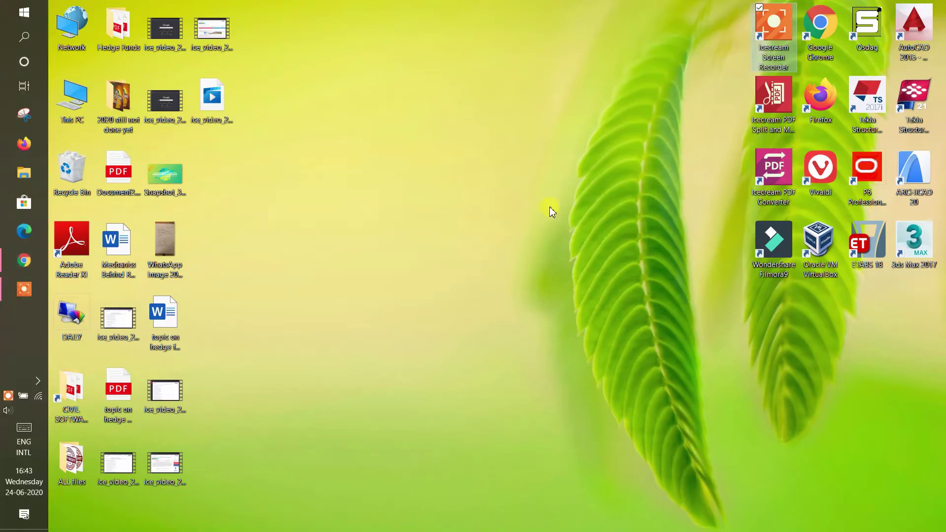
- Bring Chrome back to the front on the Adobe Premiere Pro course tab
{"action": "left_click", "coordinate": [771, 257]}
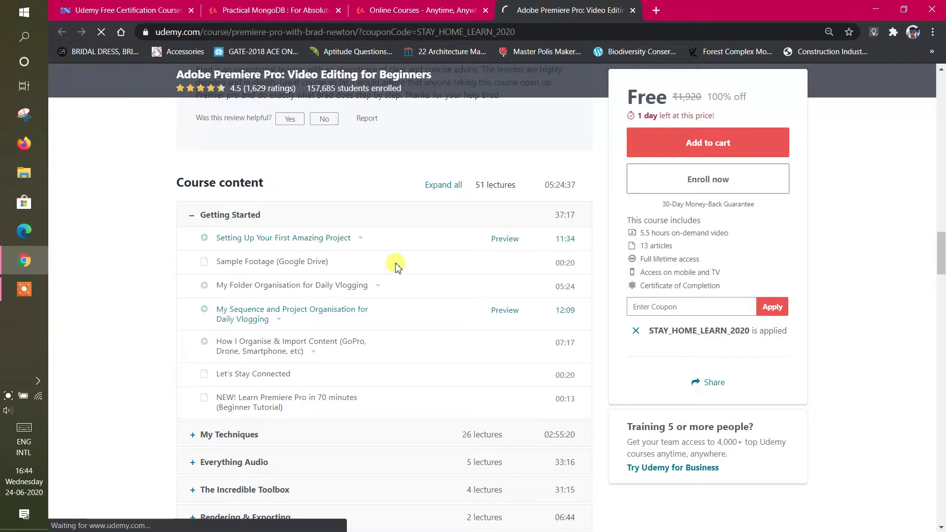
- Open 'Time Series Analysis and Forecasting using Python' in a new tab and expand all 18 remaining sections
{"action": "left_click", "coordinate": [126, 12]}
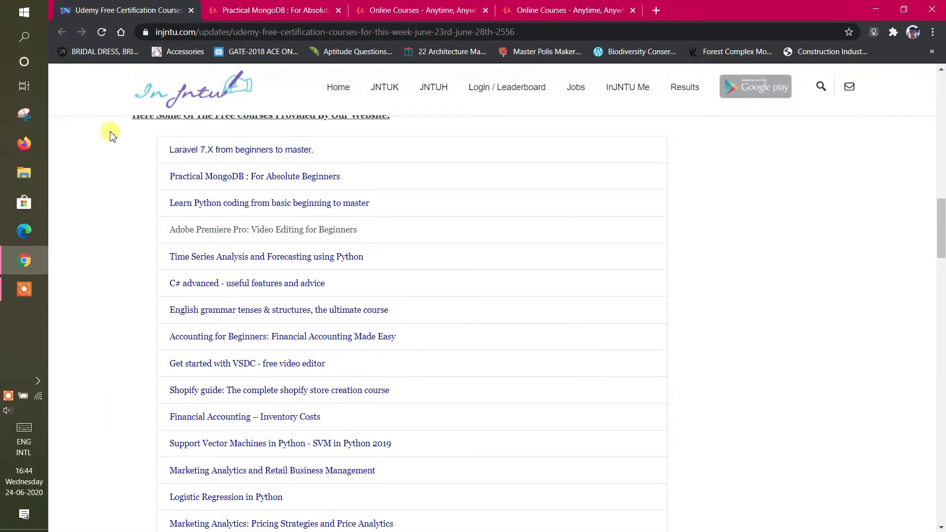
{"action": "right_click", "coordinate": [212, 263]}
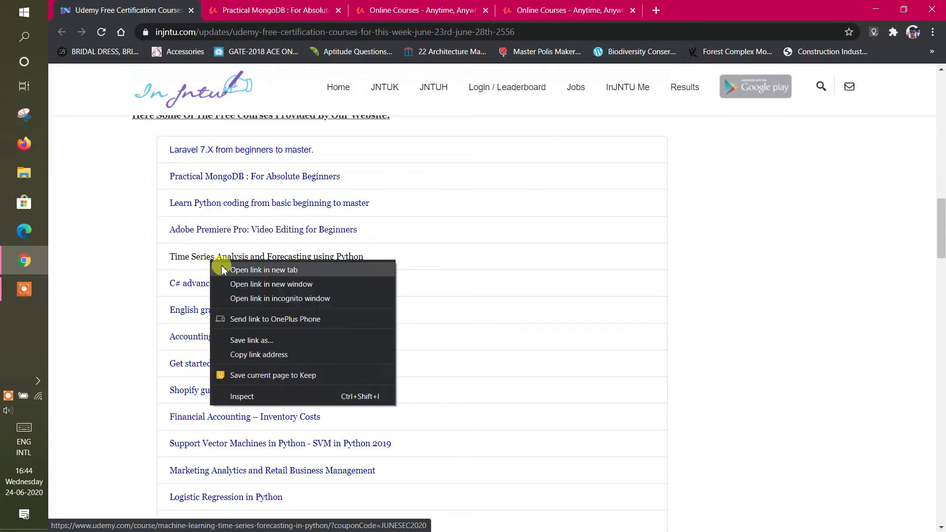
{"action": "left_click", "coordinate": [236, 269]}
{"action": "left_click", "coordinate": [728, 8]}
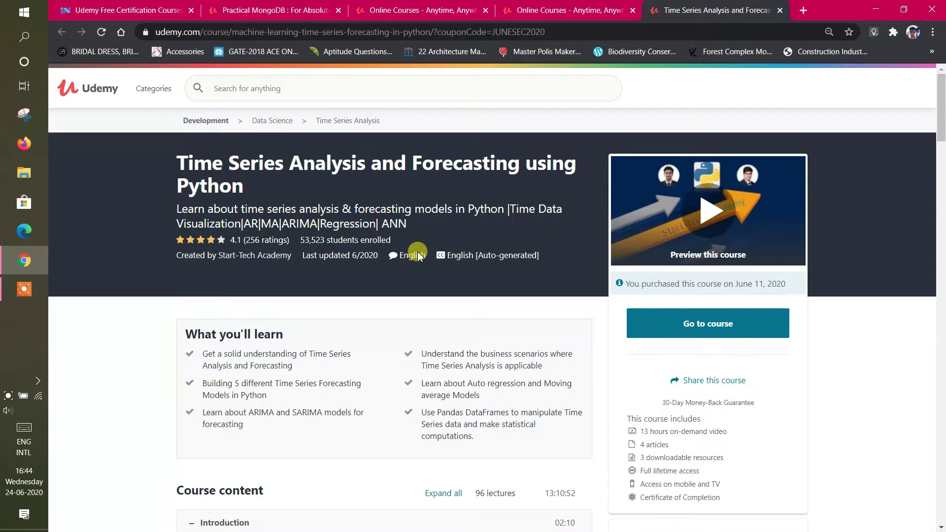
{"action": "scroll", "coordinate": [414, 251], "scroll_direction": "down", "scroll_amount": 2}
{"action": "scroll", "coordinate": [417, 255], "scroll_direction": "down", "scroll_amount": 3}
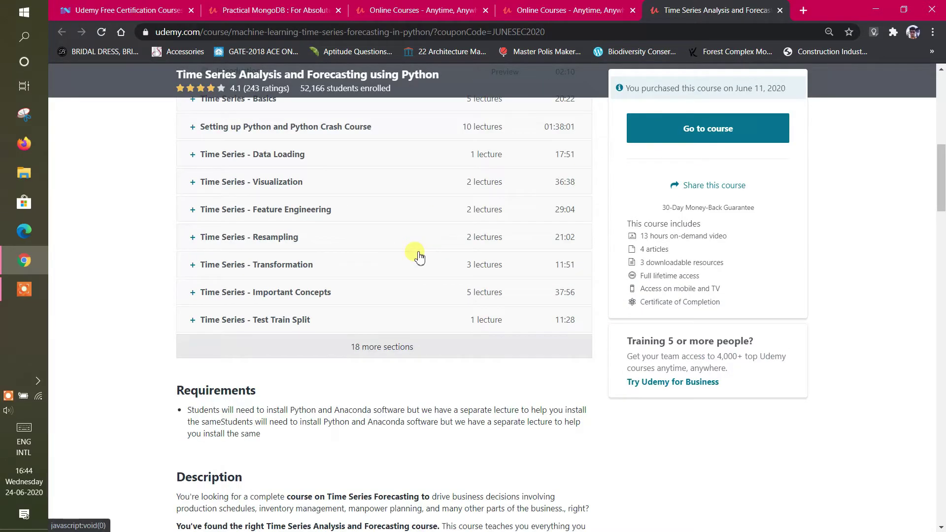
{"action": "scroll", "coordinate": [418, 255], "scroll_direction": "up", "scroll_amount": 2}
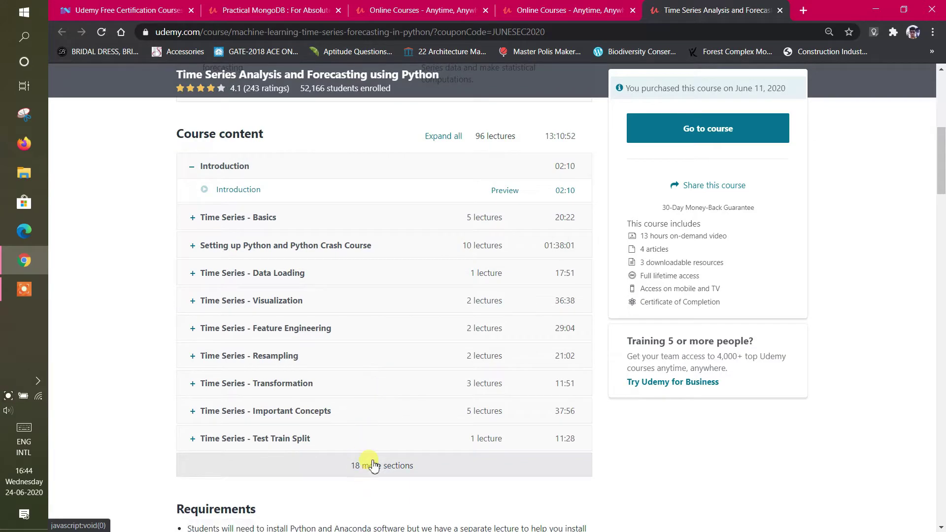
{"action": "left_click", "coordinate": [369, 462]}
{"action": "scroll", "coordinate": [406, 271], "scroll_direction": "down", "scroll_amount": 2}
{"action": "scroll", "coordinate": [406, 271], "scroll_direction": "down", "scroll_amount": 5}
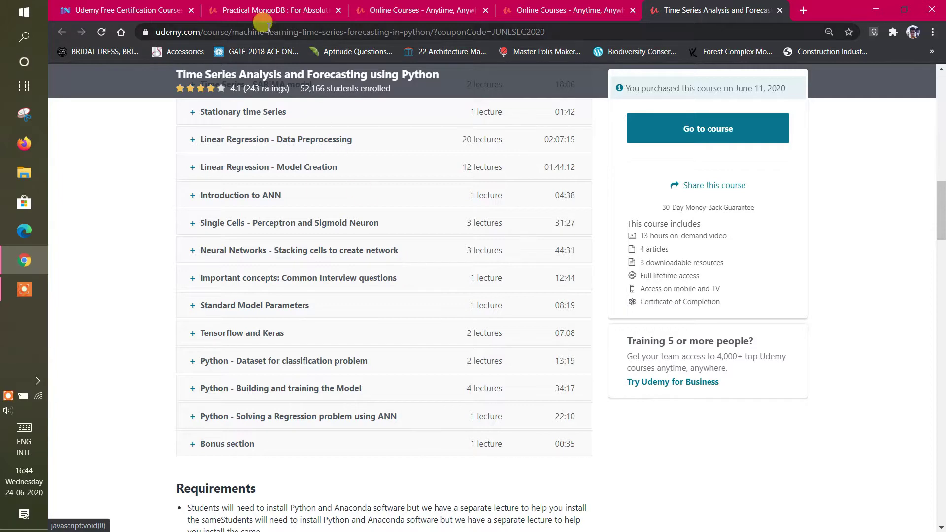
{"action": "scroll", "coordinate": [631, 236], "scroll_direction": "up", "scroll_amount": 5}
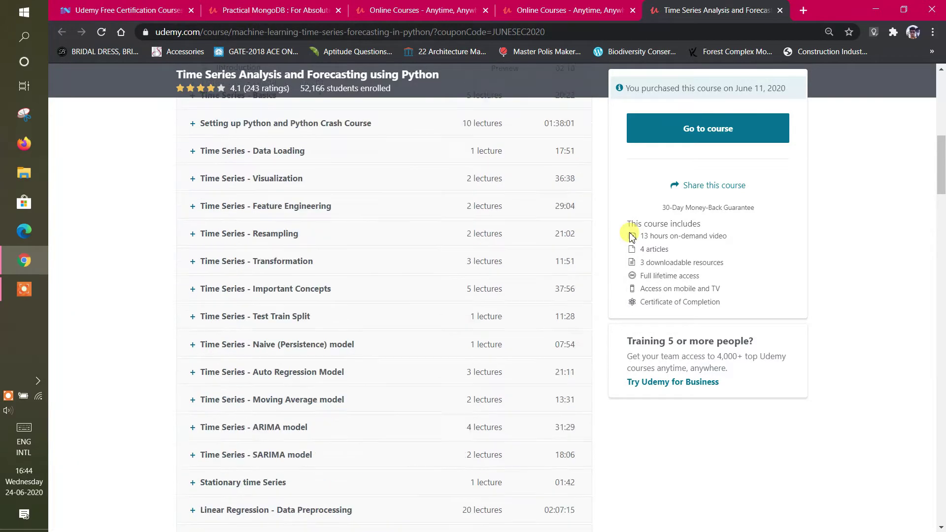
{"action": "scroll", "coordinate": [631, 235], "scroll_direction": "up", "scroll_amount": 10}
{"action": "left_click", "coordinate": [160, 5]}
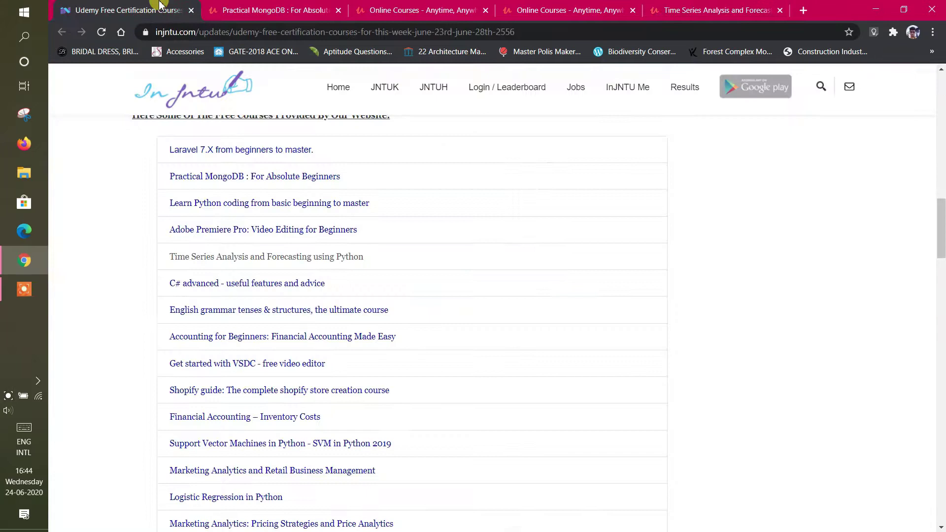
- Open 'C# advanced - useful features and advice' in a new tab and enroll at 100% off
{"action": "right_click", "coordinate": [194, 284]}
{"action": "left_click", "coordinate": [196, 289]}
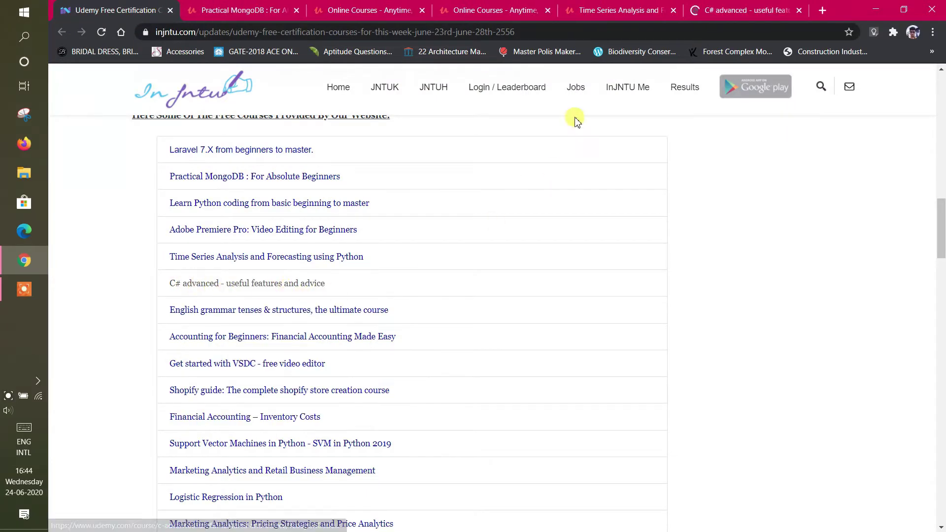
{"action": "left_click", "coordinate": [728, 12]}
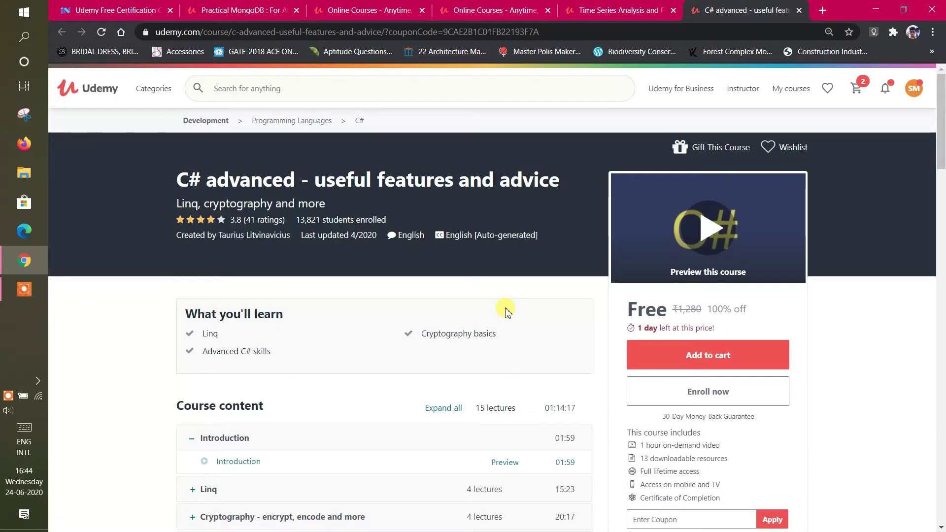
{"action": "scroll", "coordinate": [506, 311], "scroll_direction": "down", "scroll_amount": 3}
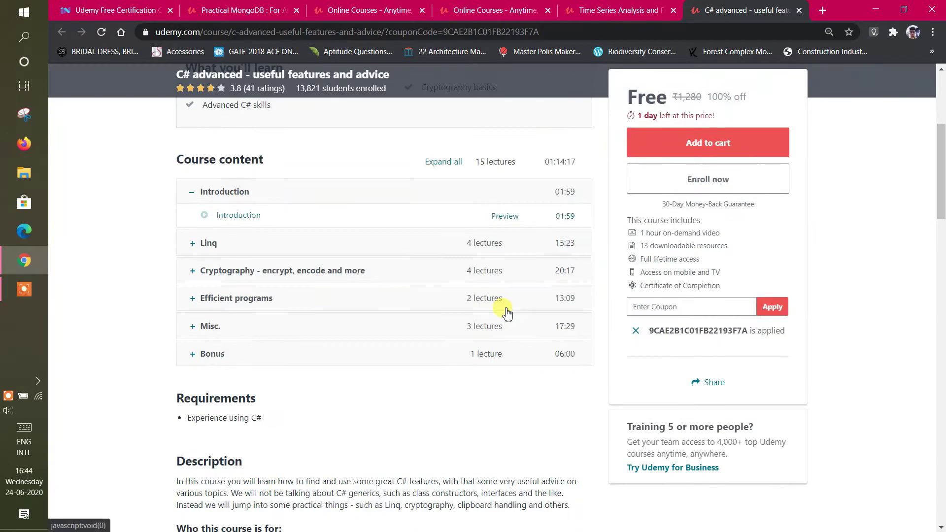
{"action": "left_click", "coordinate": [659, 186]}
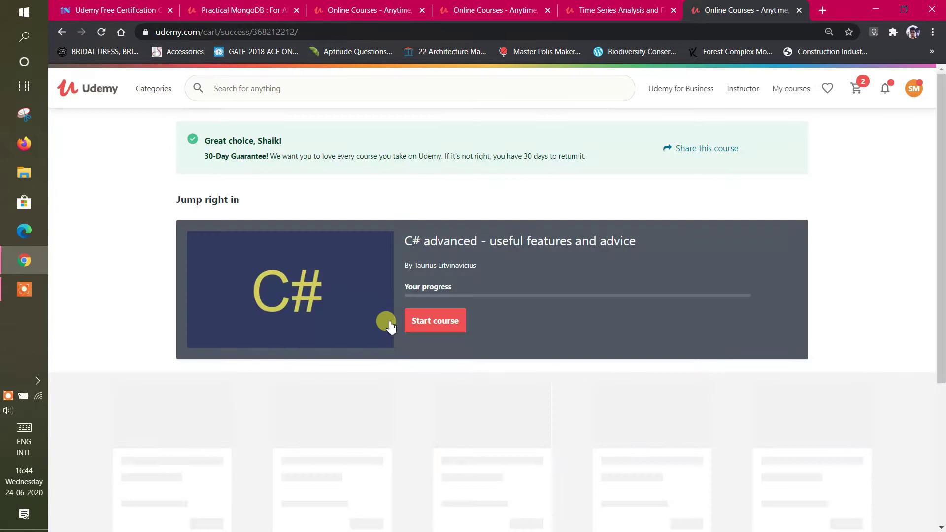
- Open English grammar tenses & structures in a new tab and expand its Modal verbs section
{"action": "left_click", "coordinate": [126, 9]}
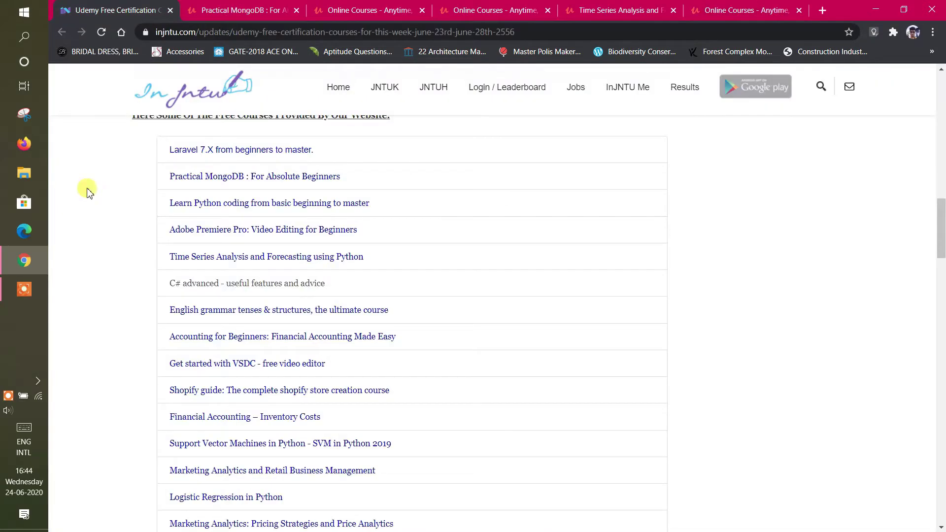
{"action": "right_click", "coordinate": [181, 313]}
{"action": "left_click", "coordinate": [203, 318]}
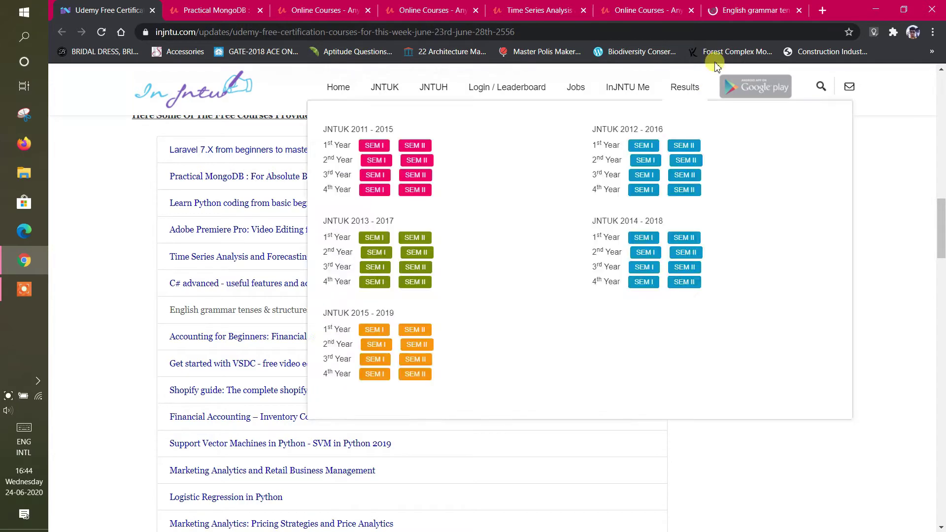
{"action": "left_click", "coordinate": [748, 9]}
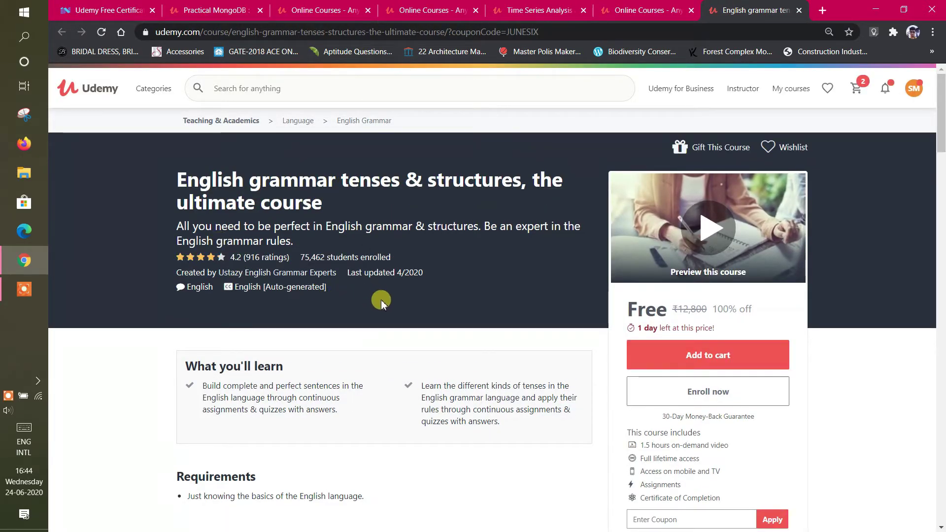
{"action": "scroll", "coordinate": [519, 349], "scroll_direction": "down", "scroll_amount": 3}
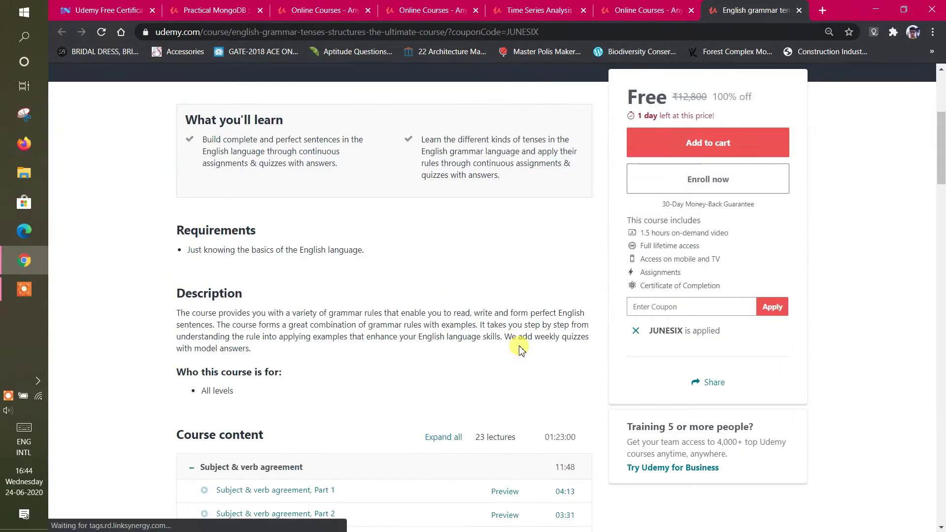
{"action": "scroll", "coordinate": [519, 350], "scroll_direction": "down", "scroll_amount": 3}
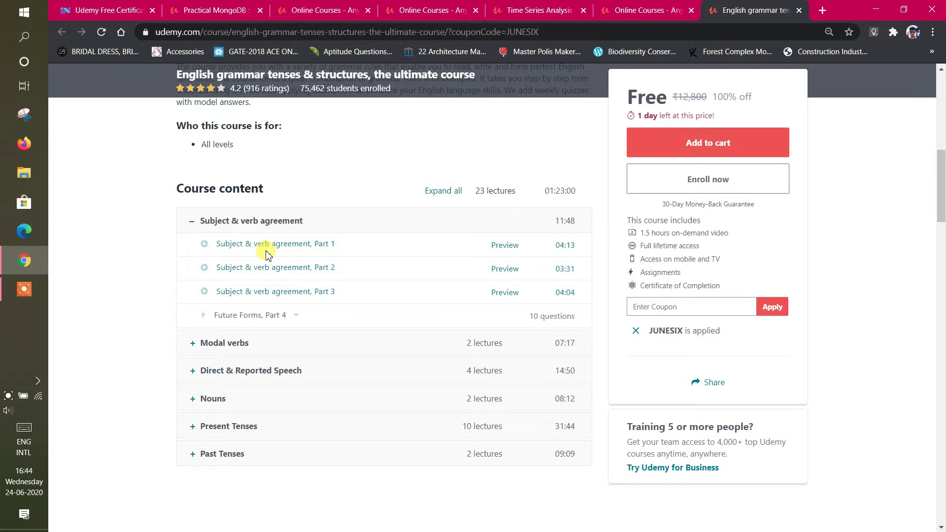
{"action": "left_click", "coordinate": [287, 341]}
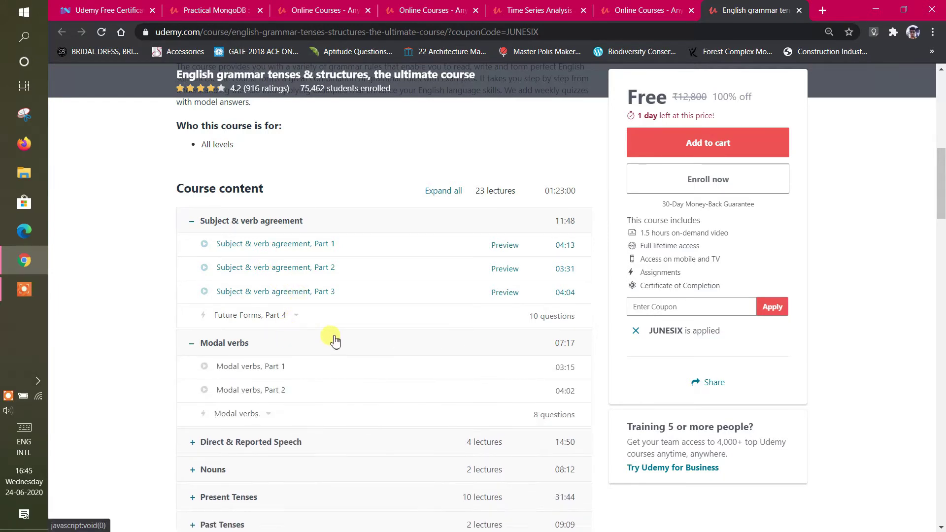
{"action": "scroll", "coordinate": [335, 340], "scroll_direction": "down", "scroll_amount": 3}
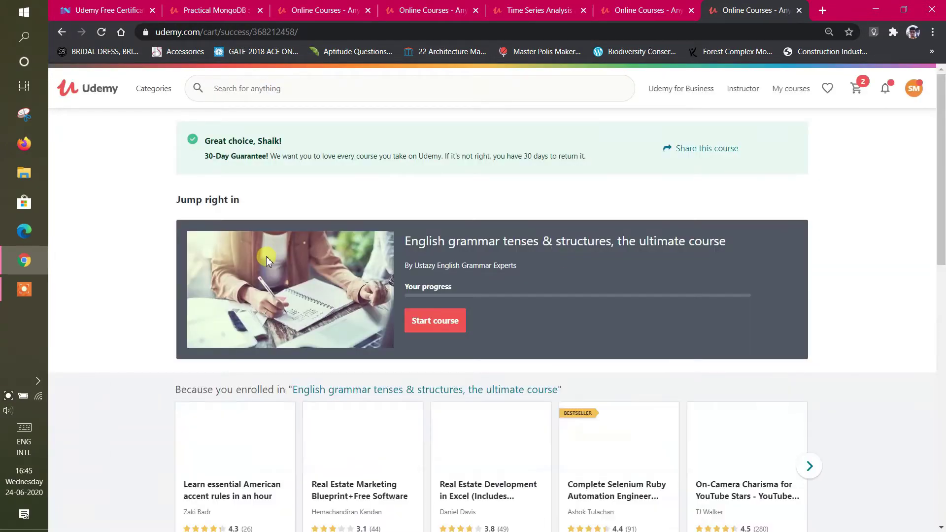
- Open Accounting for Beginners: Financial Accounting Made Easy in a new tab and enroll free
{"action": "left_click", "coordinate": [133, 6]}
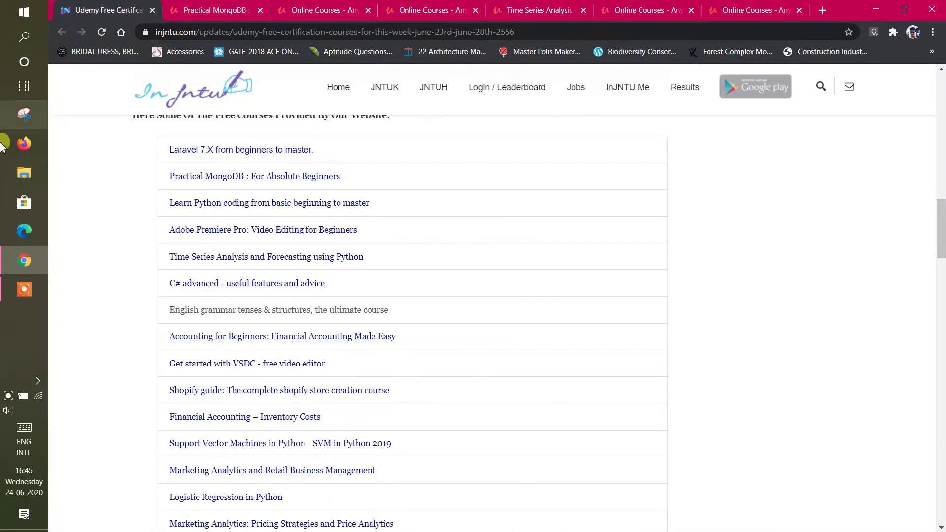
{"action": "scroll", "coordinate": [120, 302], "scroll_direction": "down", "scroll_amount": 1}
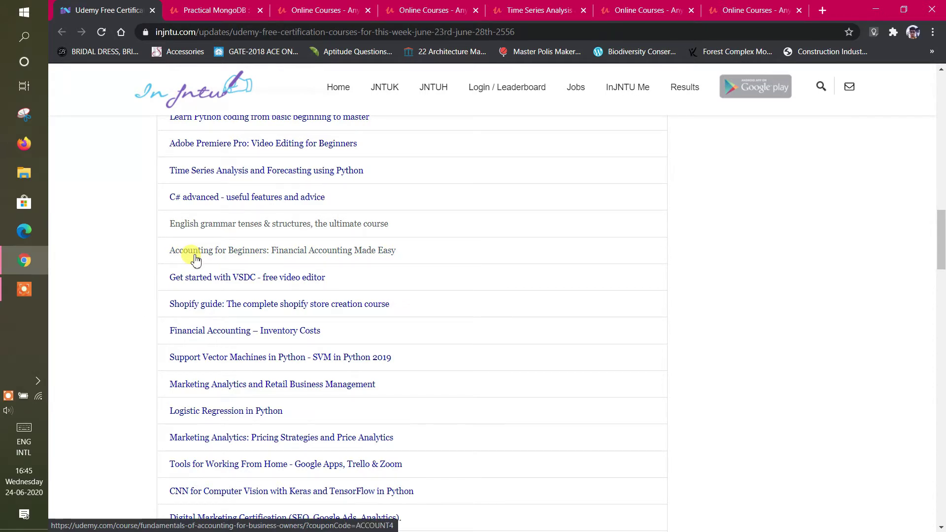
{"action": "right_click", "coordinate": [194, 259]}
{"action": "left_click", "coordinate": [222, 263]}
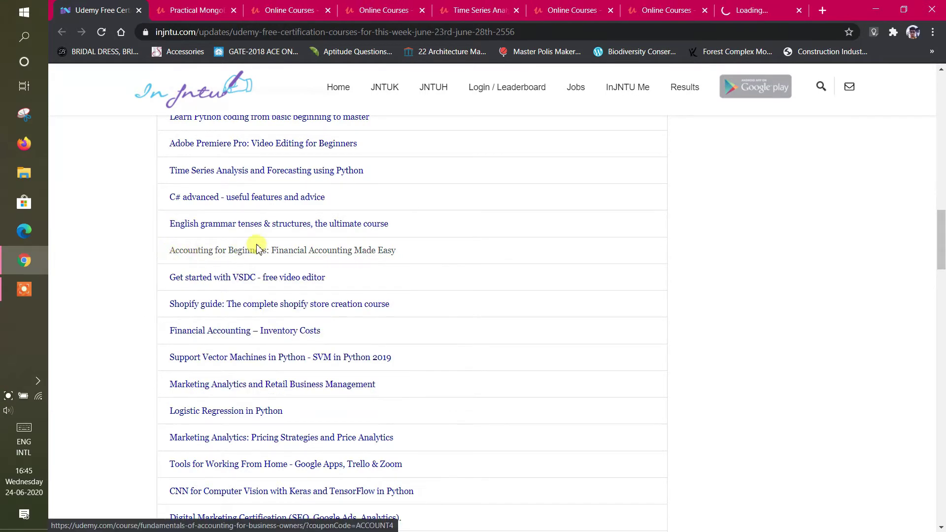
{"action": "left_click", "coordinate": [768, 9]}
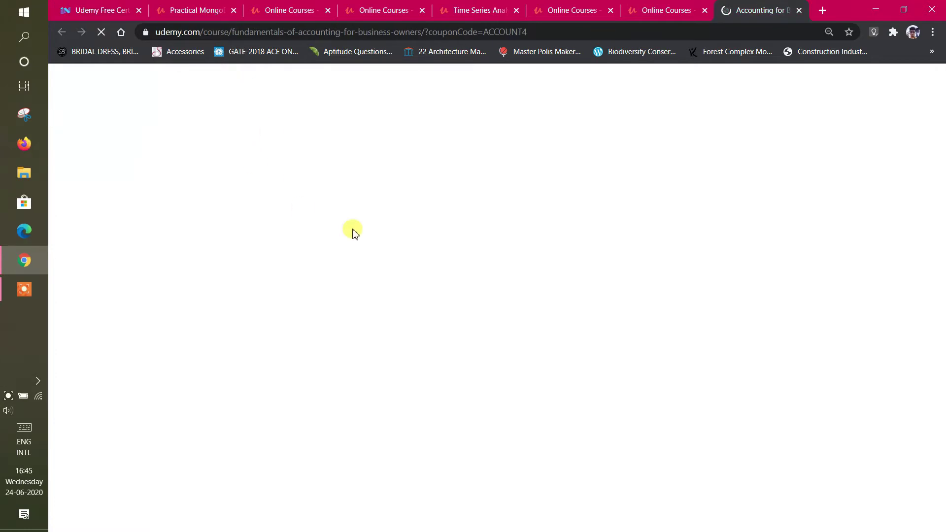
{"action": "scroll", "coordinate": [492, 285], "scroll_direction": "down", "scroll_amount": 3}
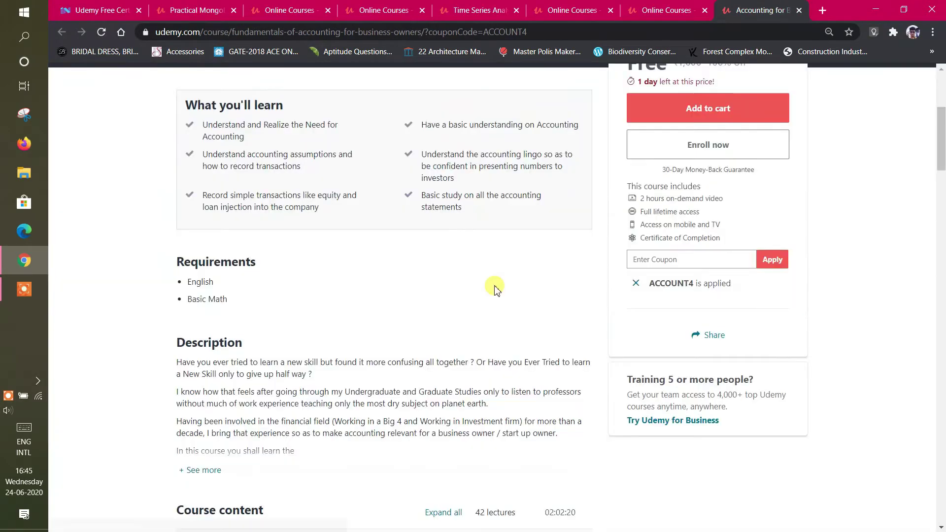
{"action": "scroll", "coordinate": [494, 288], "scroll_direction": "down", "scroll_amount": 3}
{"action": "scroll", "coordinate": [494, 290], "scroll_direction": "down", "scroll_amount": 3}
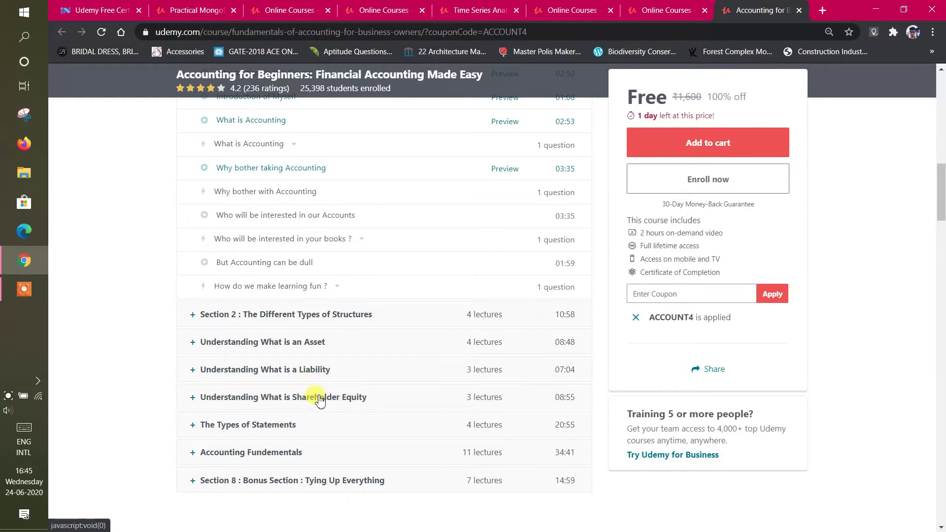
{"action": "scroll", "coordinate": [320, 400], "scroll_direction": "up", "scroll_amount": 3}
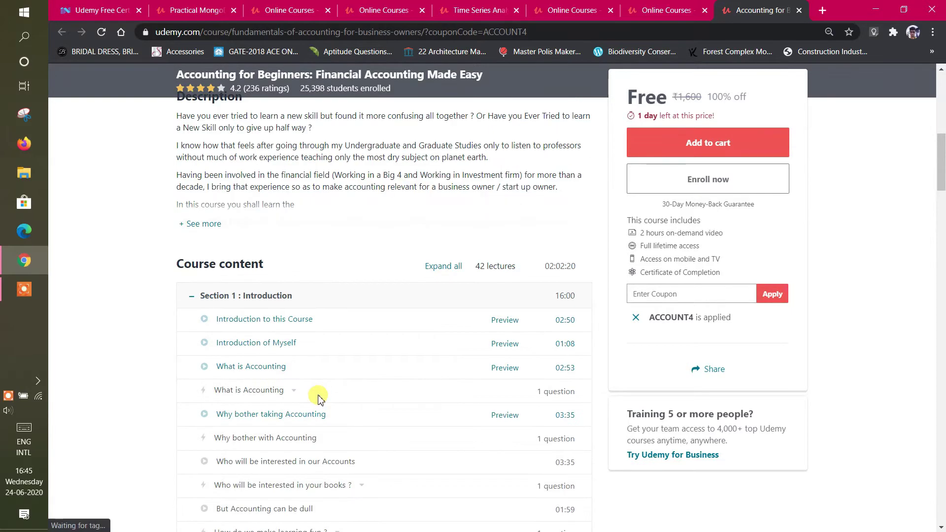
{"action": "scroll", "coordinate": [320, 399], "scroll_direction": "up", "scroll_amount": 5}
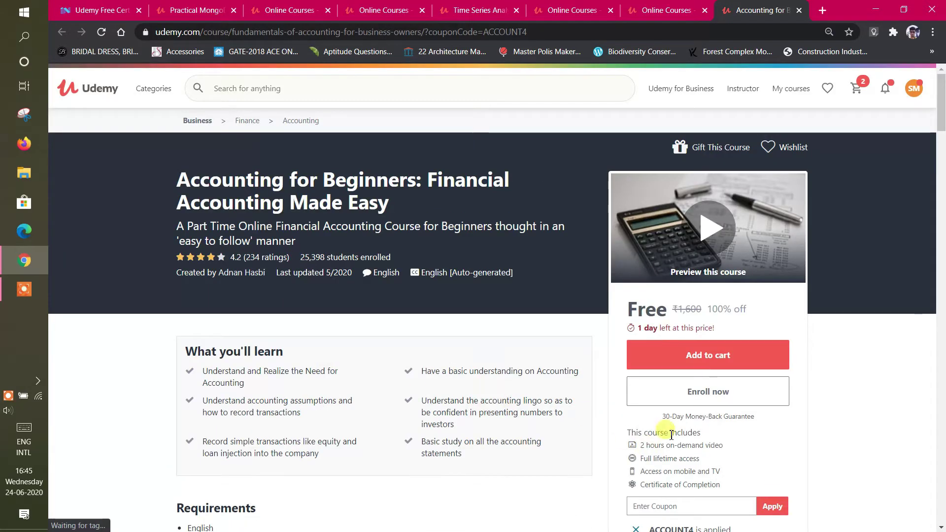
{"action": "left_click", "coordinate": [689, 405]}
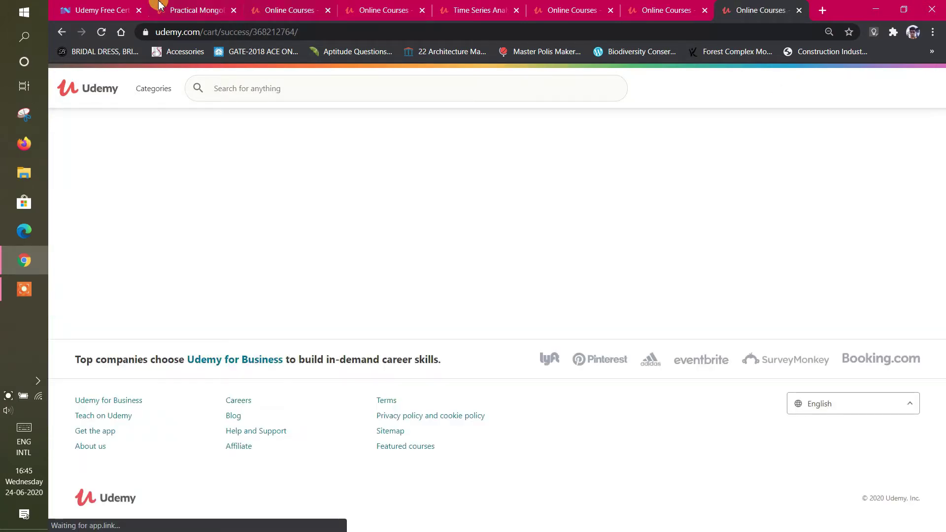
- Open Get started with VSDC - free video editor in its own tab, then return to injntu
{"action": "left_click", "coordinate": [99, 9]}
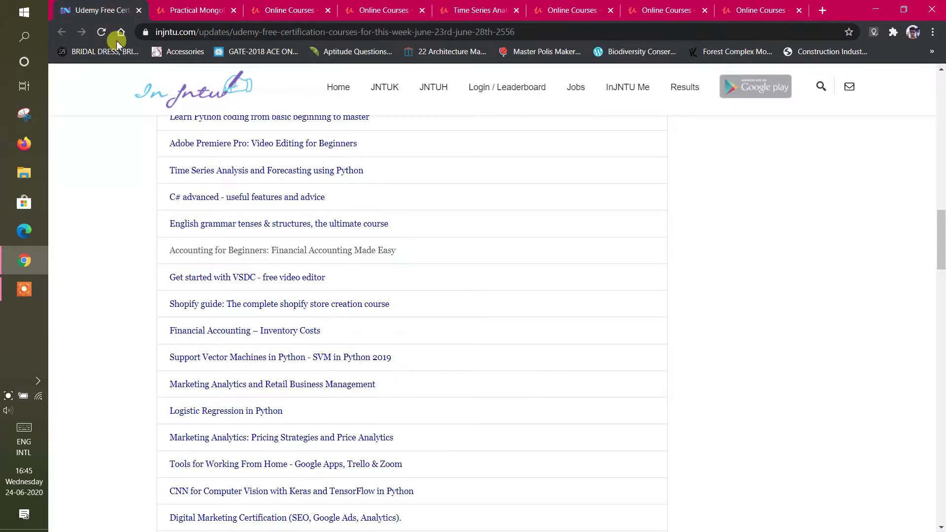
{"action": "right_click", "coordinate": [216, 274]}
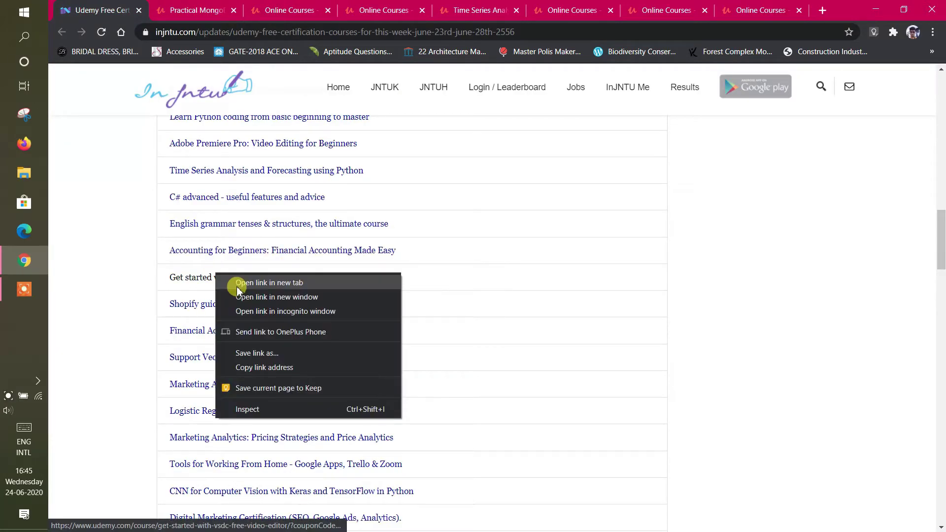
{"action": "left_click", "coordinate": [238, 285]}
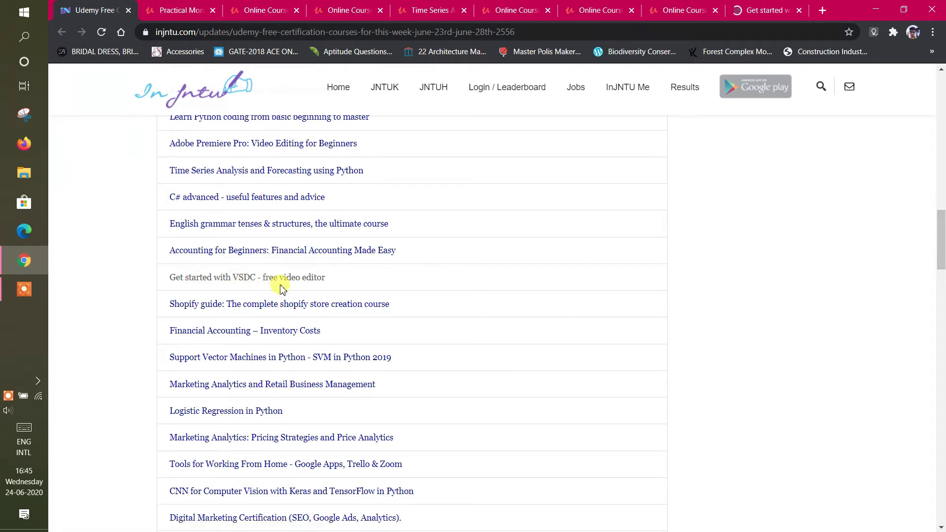
{"action": "left_click", "coordinate": [758, 11]}
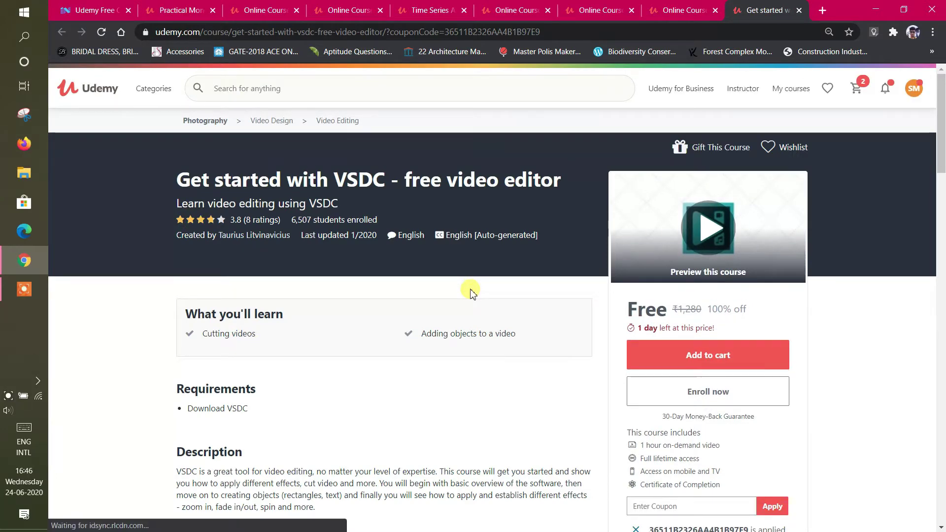
{"action": "scroll", "coordinate": [470, 291], "scroll_direction": "down", "scroll_amount": 7}
{"action": "scroll", "coordinate": [470, 292], "scroll_direction": "up", "scroll_amount": 3}
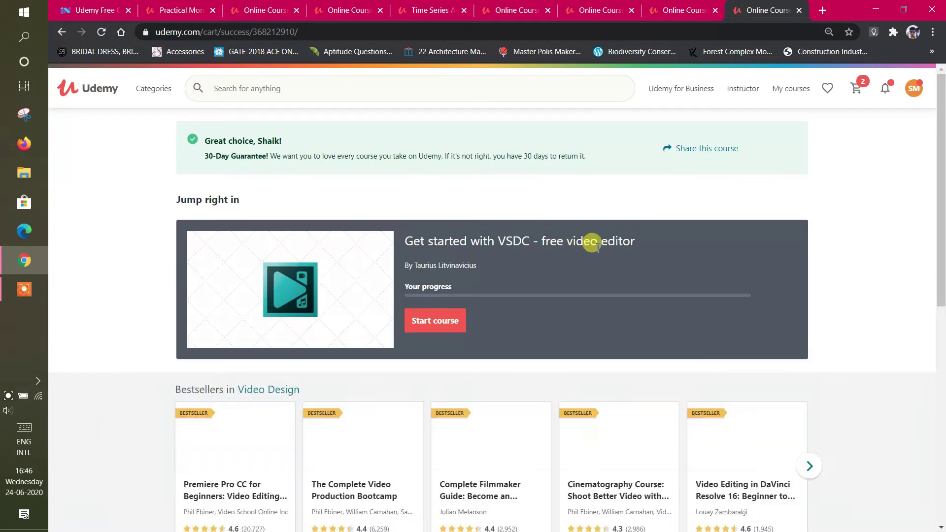
{"action": "left_click", "coordinate": [103, 9]}
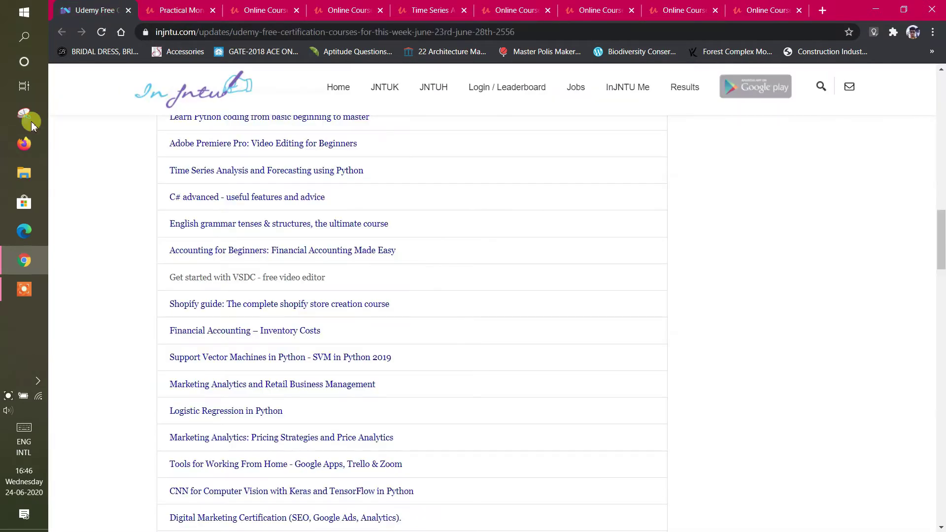
- Open the Shopify guide course in a new tab and expand Creating your store
{"action": "right_click", "coordinate": [186, 307]}
{"action": "left_click", "coordinate": [194, 311]}
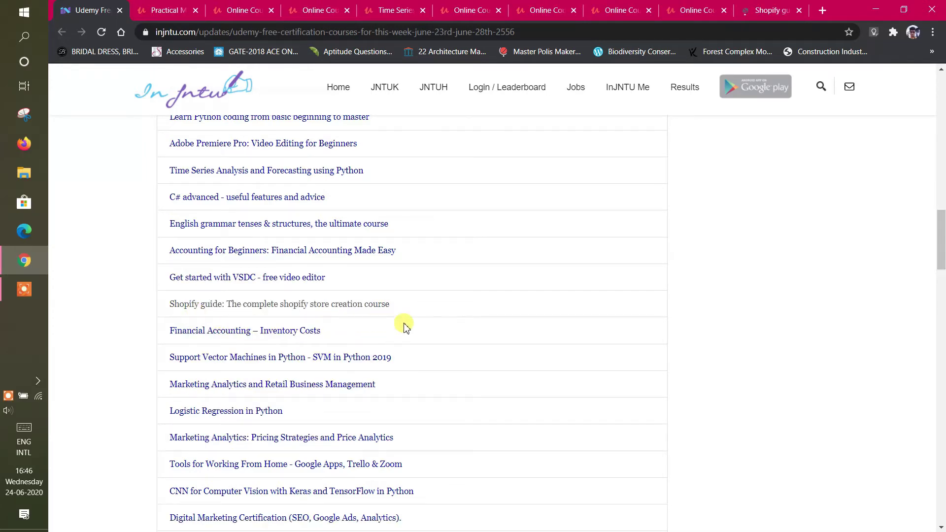
{"action": "left_click", "coordinate": [746, 10]}
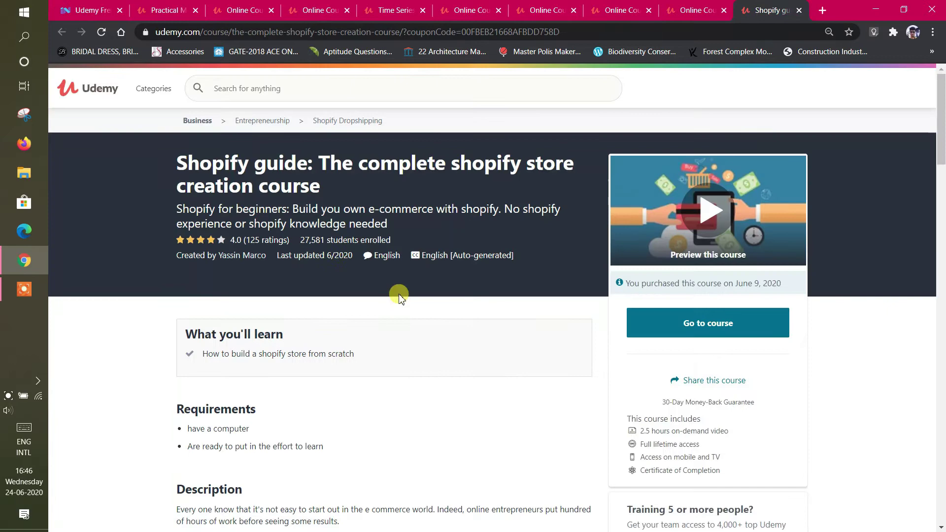
{"action": "scroll", "coordinate": [397, 296], "scroll_direction": "down", "scroll_amount": 1}
{"action": "scroll", "coordinate": [399, 297], "scroll_direction": "down", "scroll_amount": 2}
{"action": "scroll", "coordinate": [402, 300], "scroll_direction": "down", "scroll_amount": 3}
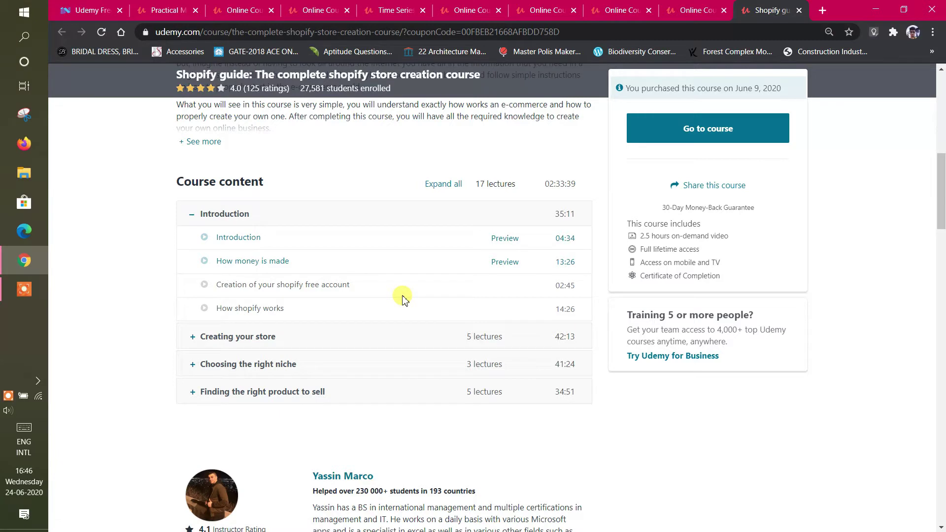
{"action": "left_click", "coordinate": [401, 337]}
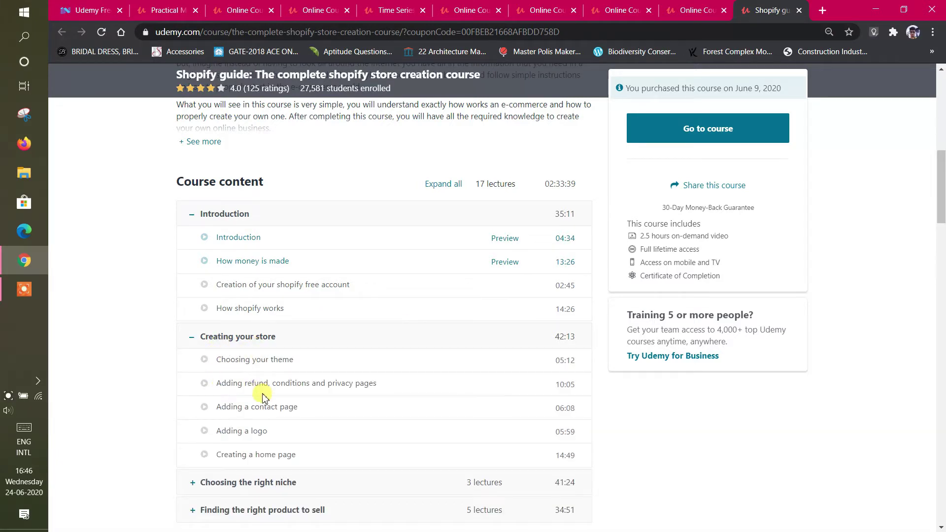
{"action": "scroll", "coordinate": [266, 457], "scroll_direction": "down", "scroll_amount": 3}
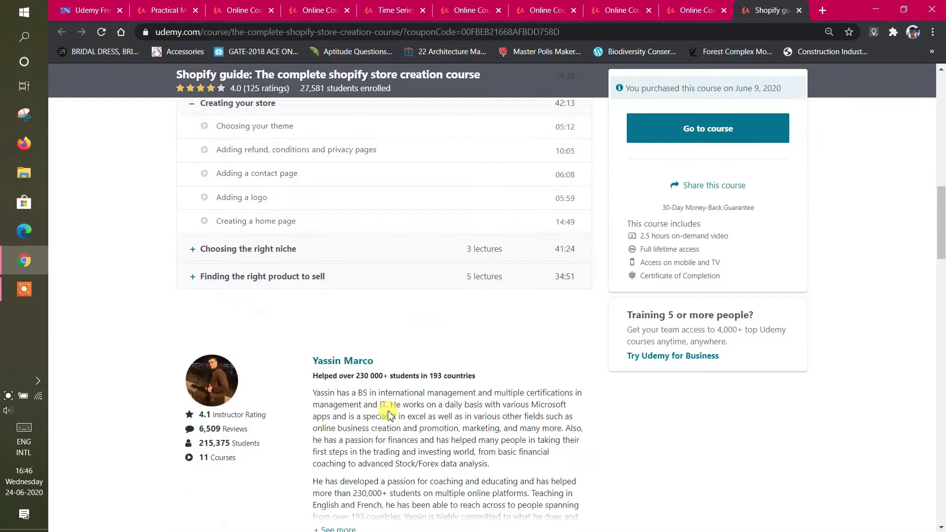
{"action": "scroll", "coordinate": [344, 389], "scroll_direction": "down", "scroll_amount": 3}
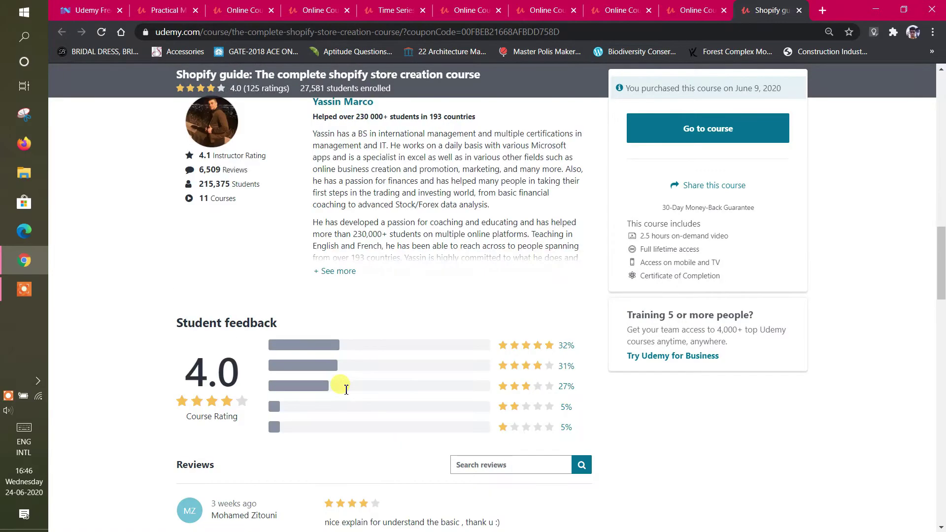
{"action": "scroll", "coordinate": [345, 393], "scroll_direction": "up", "scroll_amount": 3}
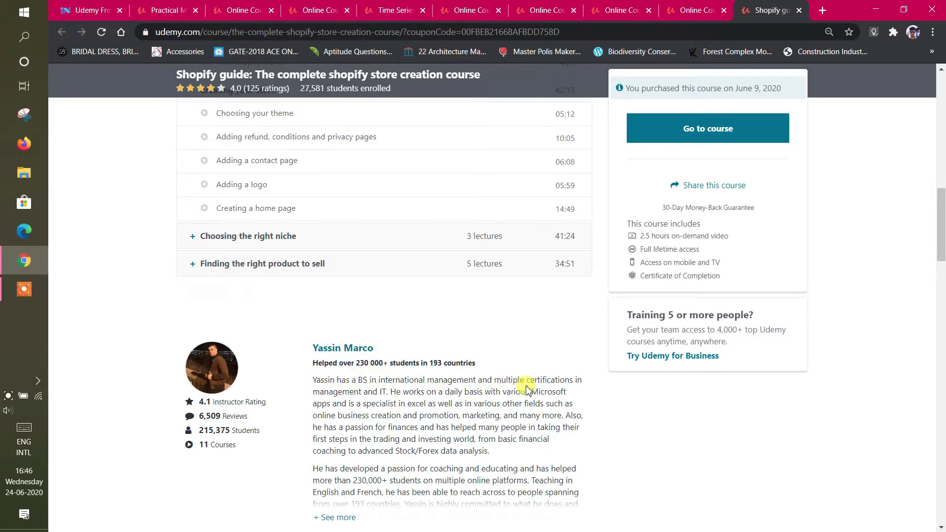
{"action": "scroll", "coordinate": [443, 409], "scroll_direction": "down", "scroll_amount": 3}
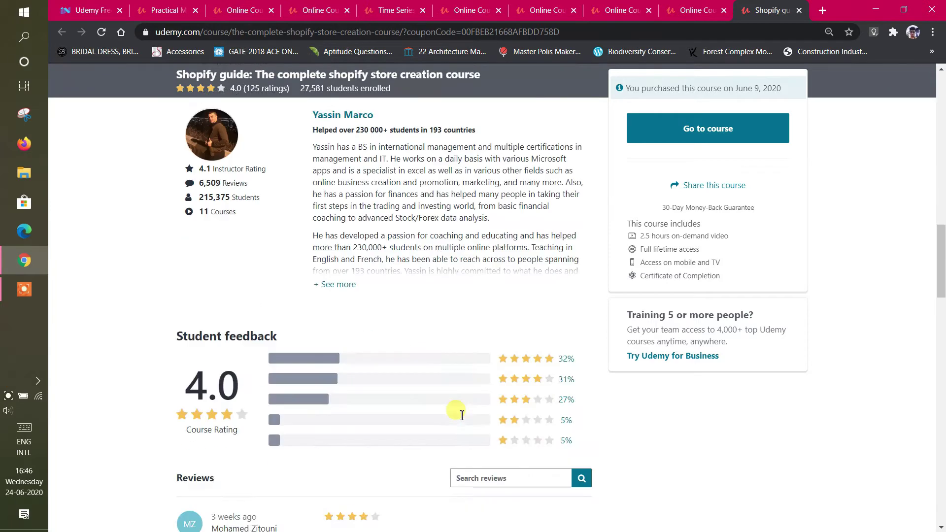
{"action": "scroll", "coordinate": [459, 417], "scroll_direction": "up", "scroll_amount": 2}
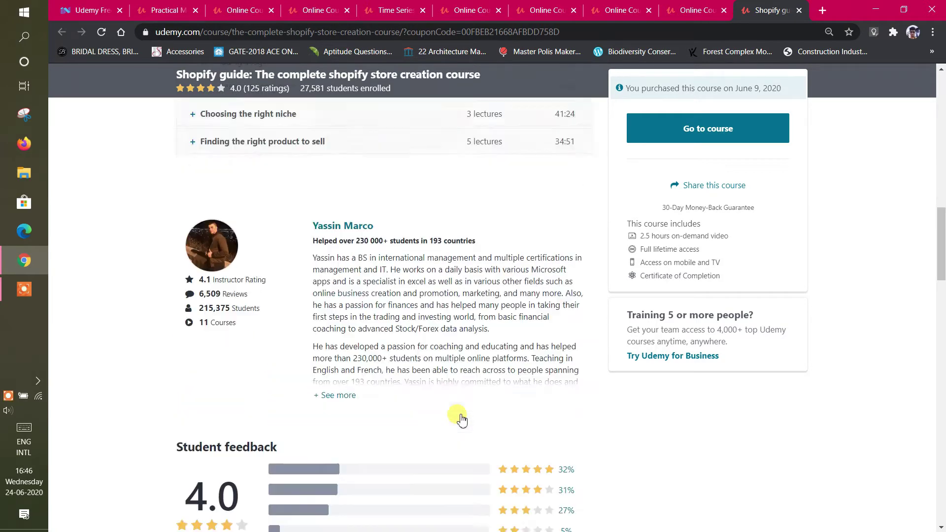
{"action": "scroll", "coordinate": [459, 416], "scroll_direction": "up", "scroll_amount": 5}
{"action": "scroll", "coordinate": [443, 399], "scroll_direction": "up", "scroll_amount": 5}
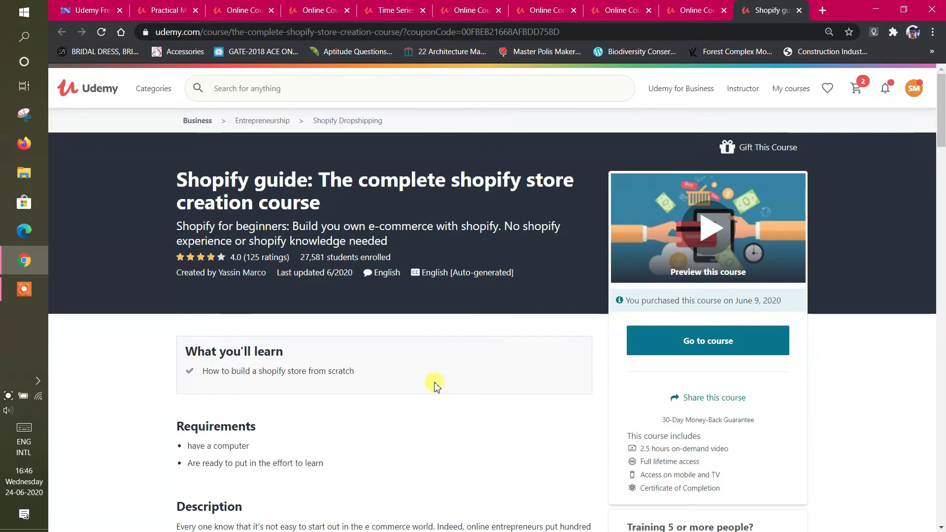
- Recheck the already-purchased Shopify page, then return to the injntu course list
{"action": "left_click", "coordinate": [75, 9]}
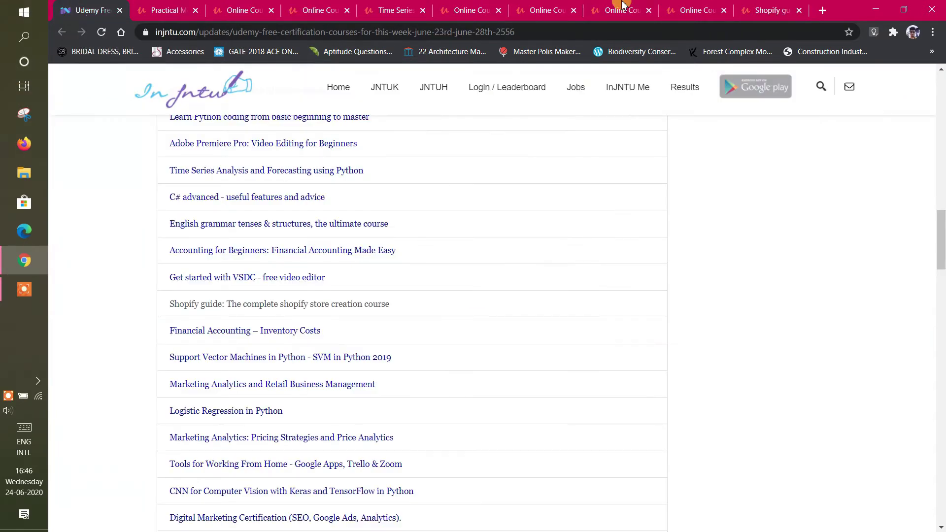
{"action": "left_click", "coordinate": [747, 6]}
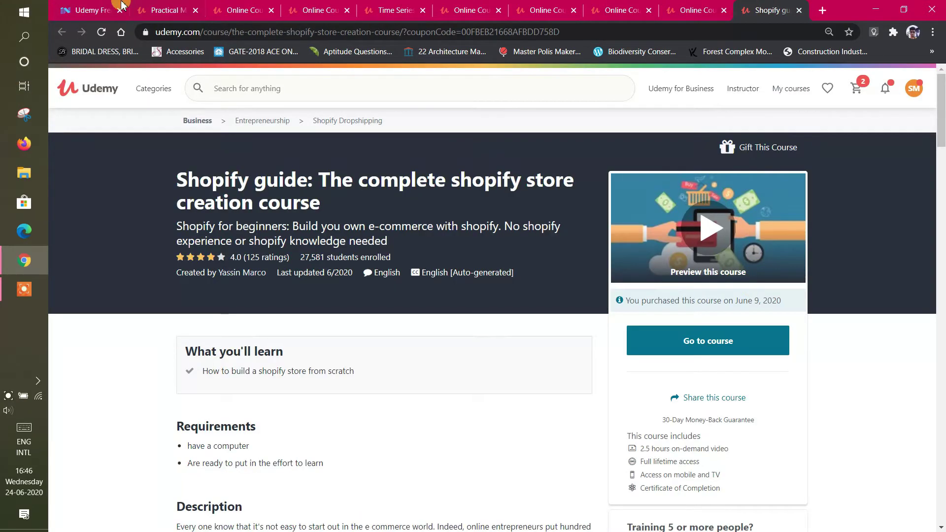
{"action": "left_click", "coordinate": [106, 5]}
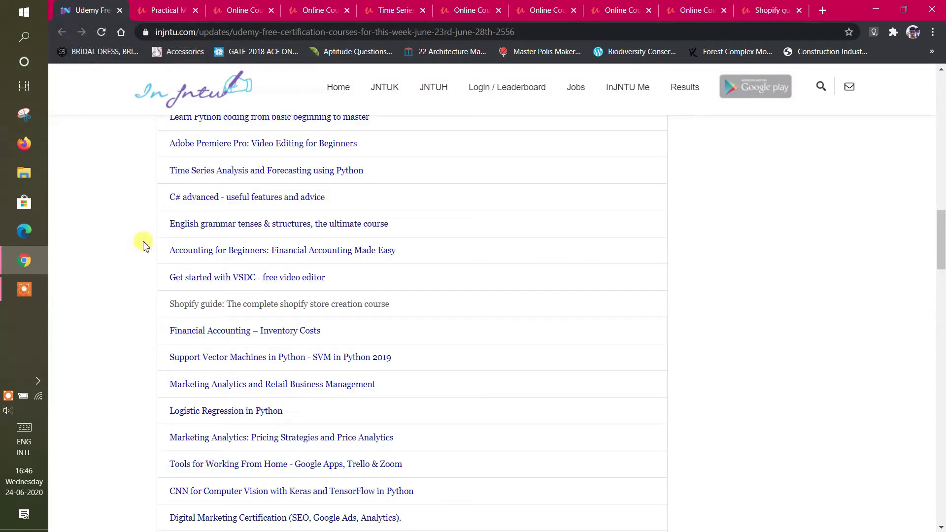
- Open Financial Accounting – Inventory Costs in a new tab, then return to the injntu list
{"action": "right_click", "coordinate": [279, 333]}
{"action": "left_click", "coordinate": [303, 343]}
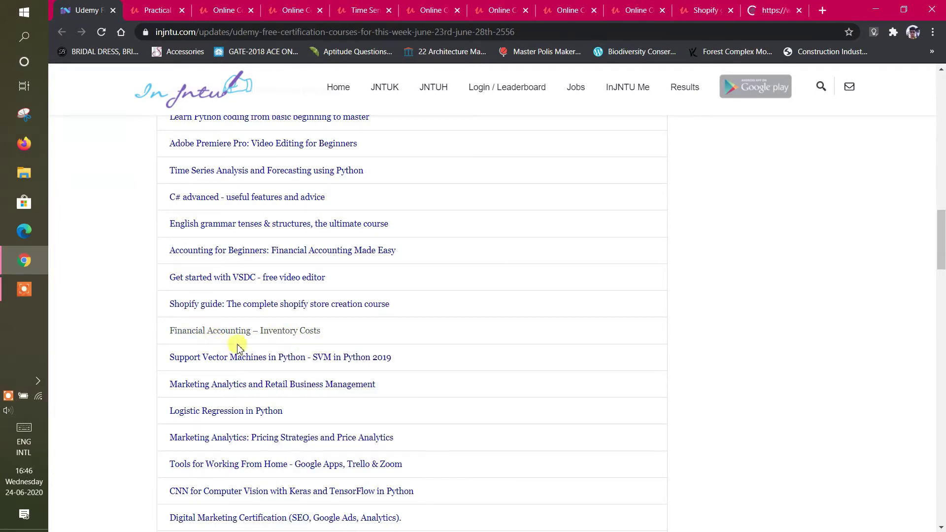
{"action": "left_click", "coordinate": [771, 10]}
{"action": "scroll", "coordinate": [497, 269], "scroll_direction": "down", "scroll_amount": 3}
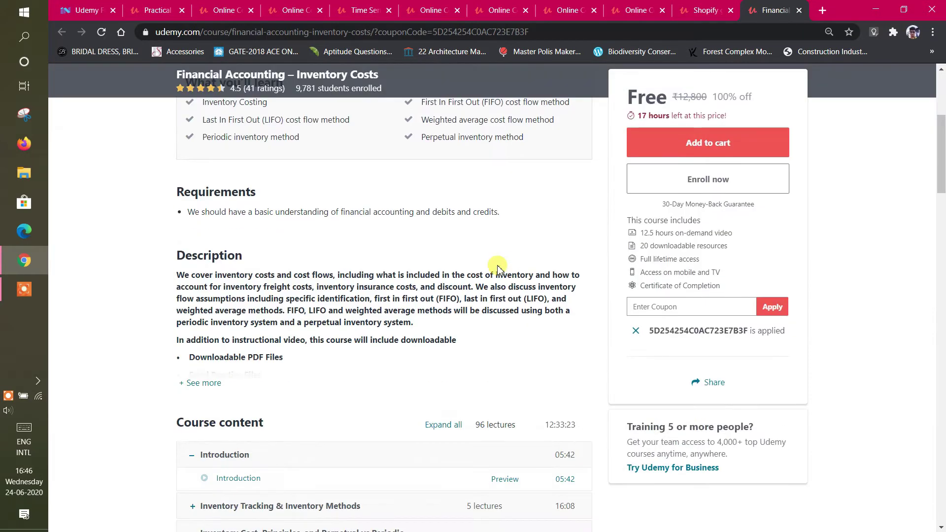
{"action": "scroll", "coordinate": [496, 269], "scroll_direction": "down", "scroll_amount": 3}
{"action": "scroll", "coordinate": [248, 234], "scroll_direction": "down", "scroll_amount": 3}
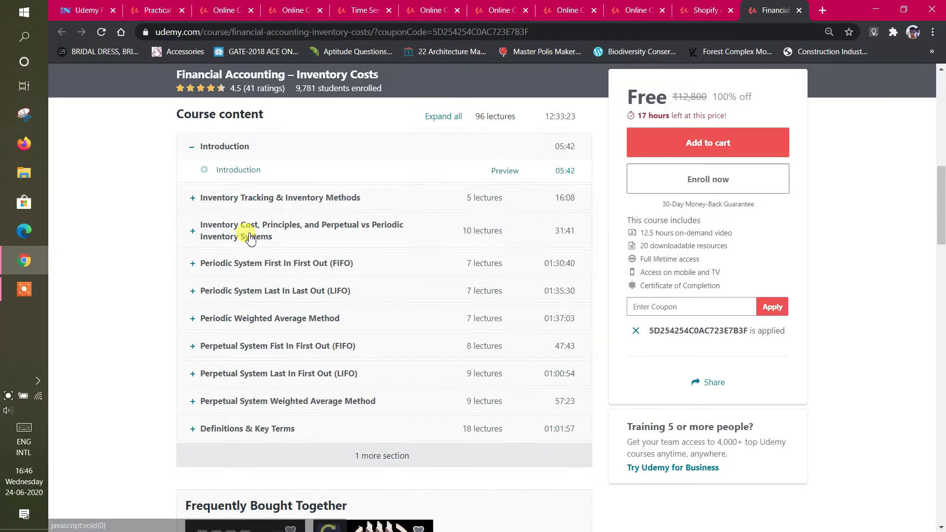
{"action": "scroll", "coordinate": [247, 235], "scroll_direction": "down", "scroll_amount": 4}
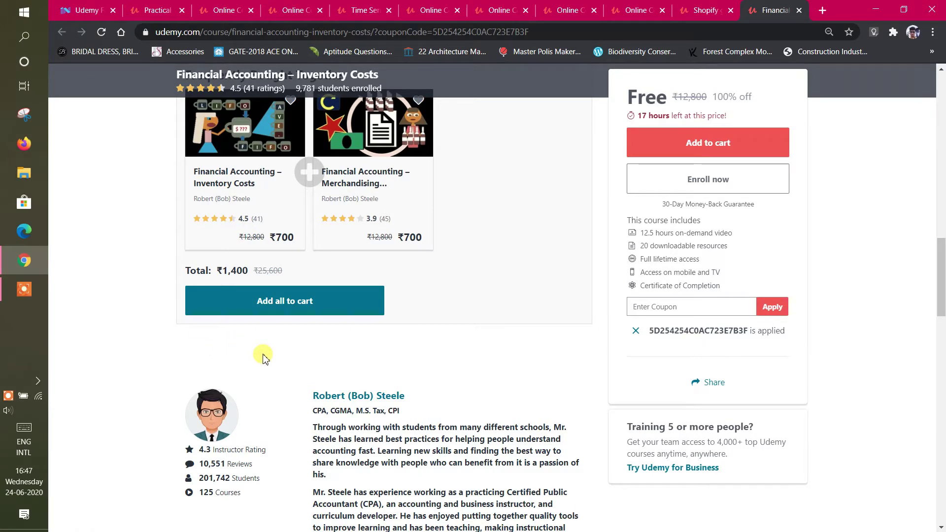
{"action": "scroll", "coordinate": [262, 357], "scroll_direction": "down", "scroll_amount": 3}
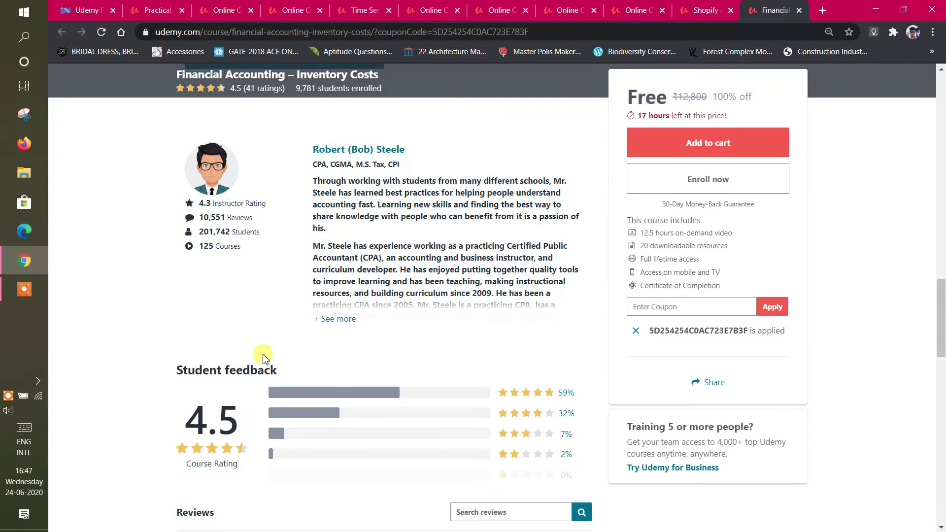
{"action": "scroll", "coordinate": [263, 357], "scroll_direction": "up", "scroll_amount": 3}
{"action": "scroll", "coordinate": [262, 354], "scroll_direction": "up", "scroll_amount": 10}
{"action": "scroll", "coordinate": [263, 355], "scroll_direction": "up", "scroll_amount": 3}
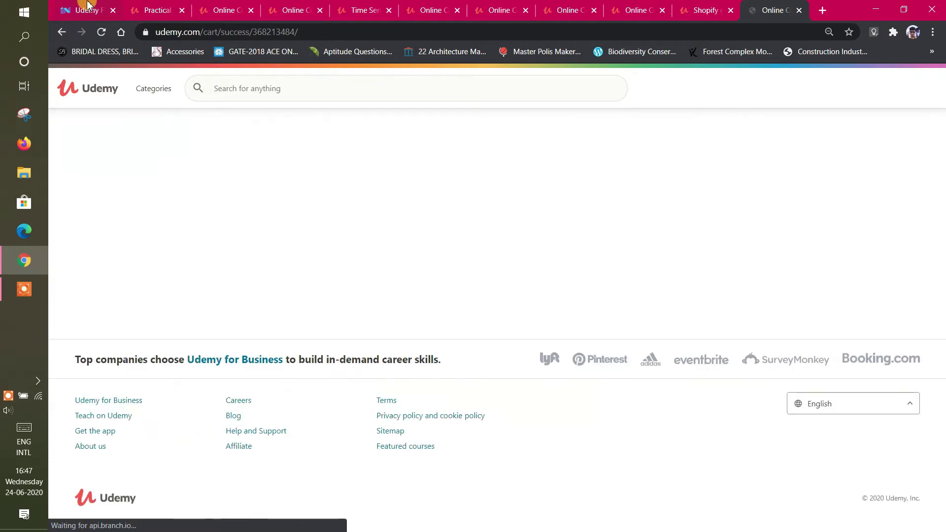
{"action": "left_click", "coordinate": [88, 9]}
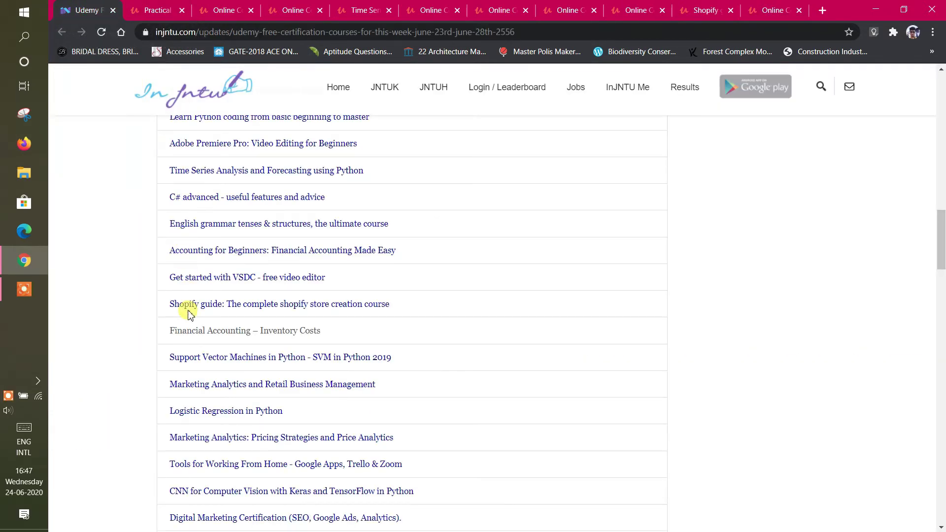
{"action": "scroll", "coordinate": [186, 311], "scroll_direction": "down", "scroll_amount": 1}
{"action": "scroll", "coordinate": [186, 309], "scroll_direction": "down", "scroll_amount": 2}
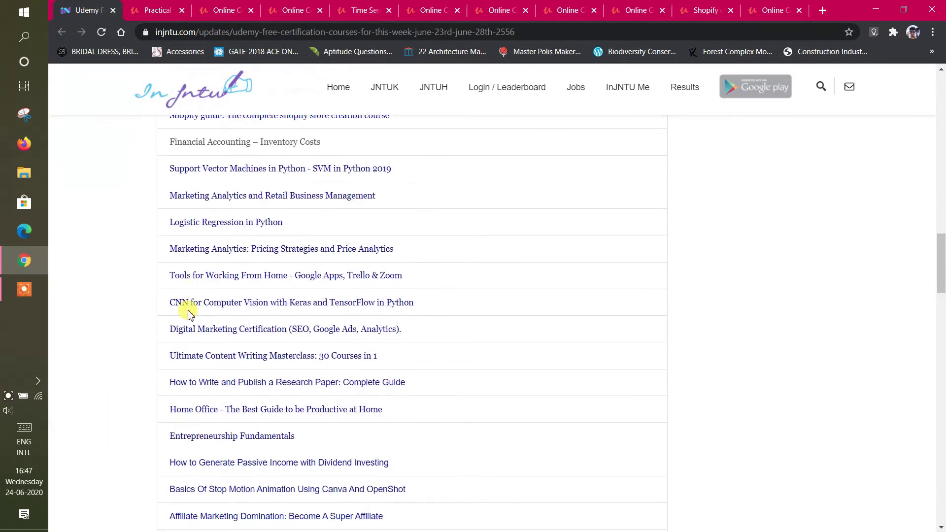
- Open Support Vector Machines in Python in a new tab, then return to the injntu list
{"action": "right_click", "coordinate": [181, 177]}
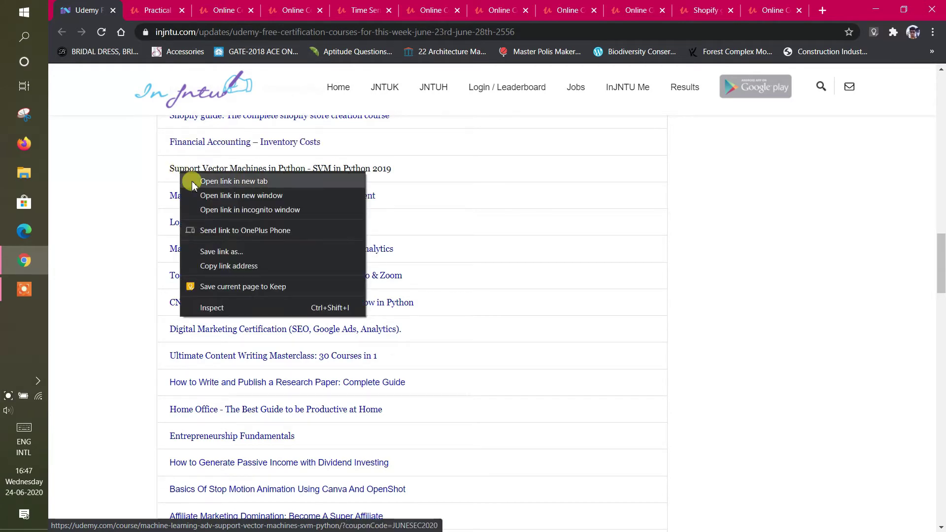
{"action": "left_click", "coordinate": [194, 180]}
{"action": "left_click", "coordinate": [780, 10]}
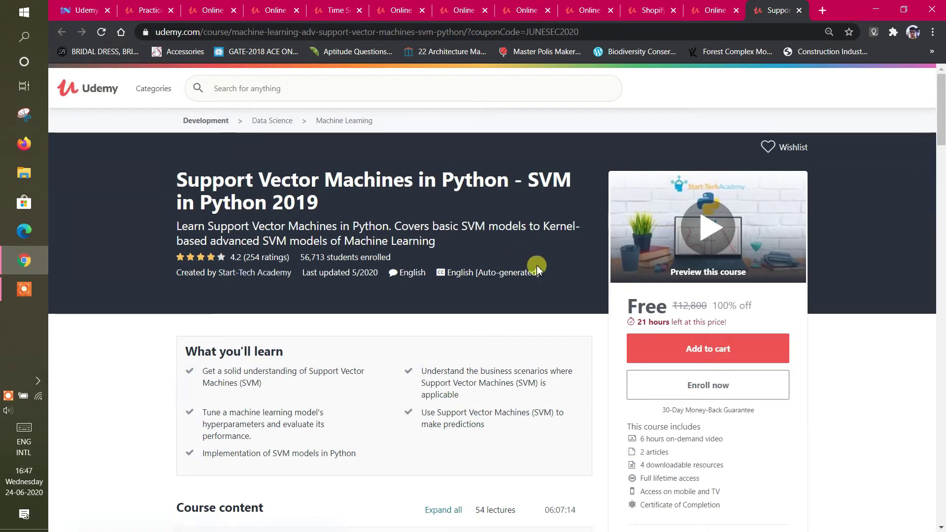
{"action": "scroll", "coordinate": [569, 276], "scroll_direction": "down", "scroll_amount": 3}
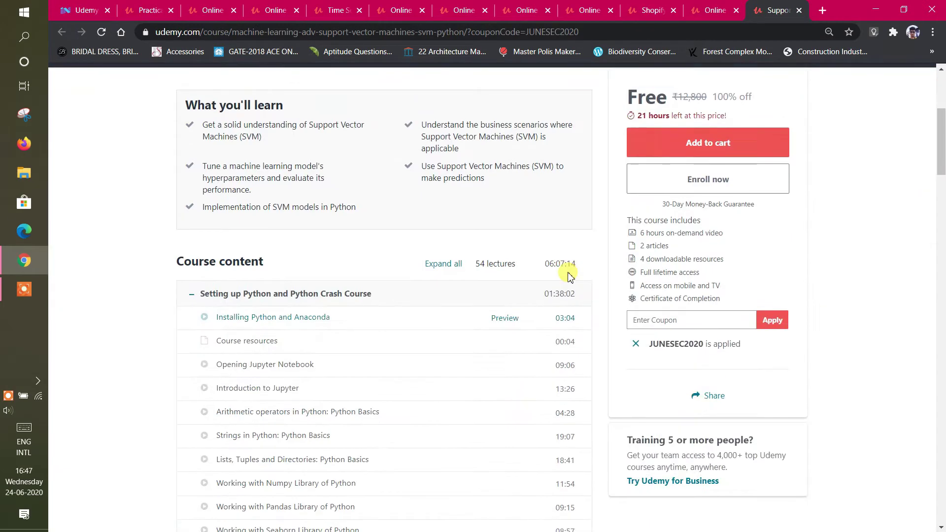
{"action": "scroll", "coordinate": [568, 276], "scroll_direction": "down", "scroll_amount": 3}
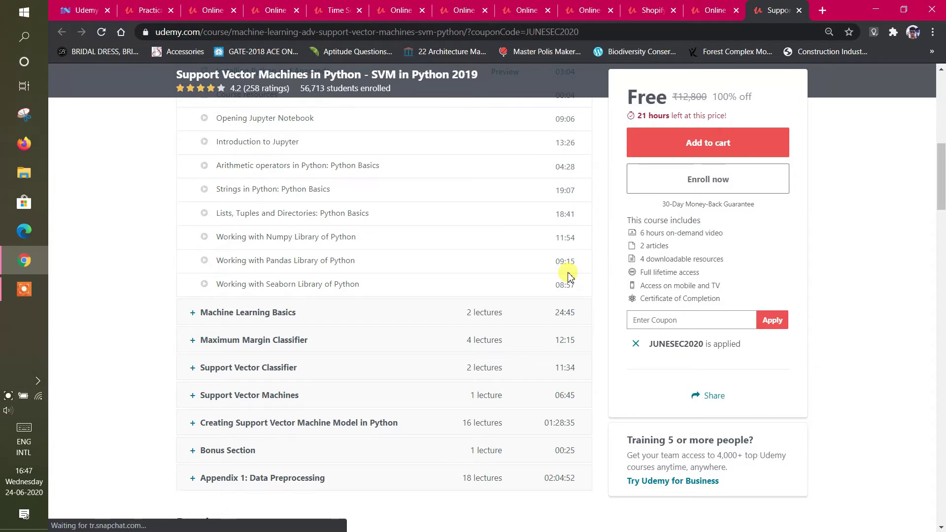
{"action": "scroll", "coordinate": [568, 276], "scroll_direction": "up", "scroll_amount": 6}
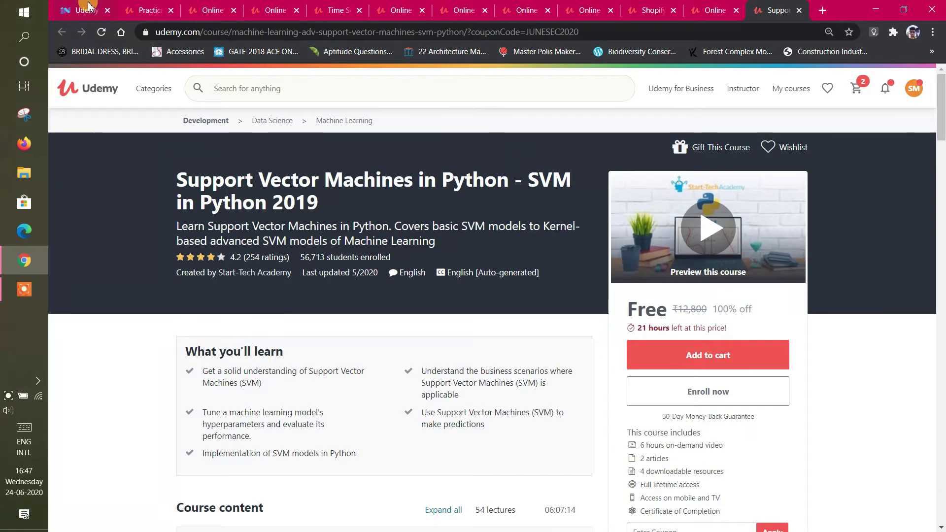
{"action": "left_click", "coordinate": [88, 9]}
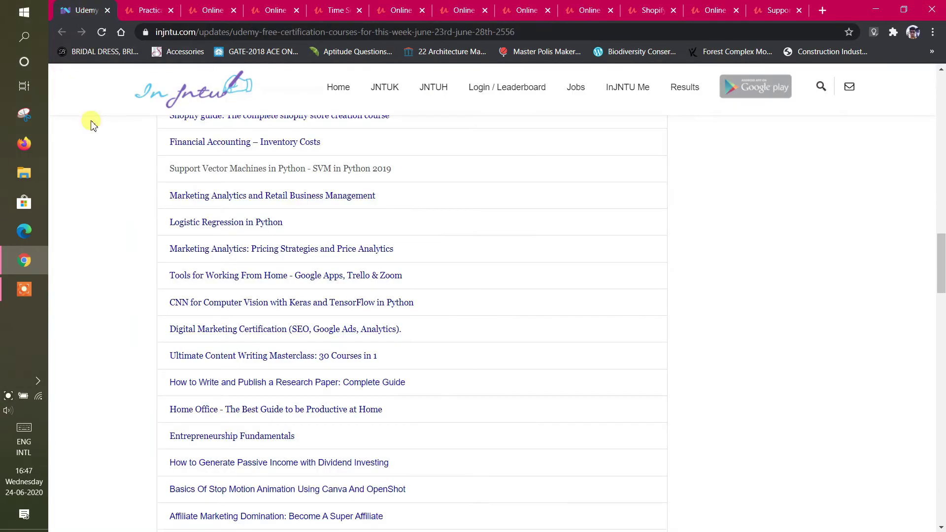
- Open Marketing Analytics and Retail Business Management in a new tab, briefly checking the SVM tab
{"action": "right_click", "coordinate": [195, 201]}
{"action": "left_click", "coordinate": [222, 209]}
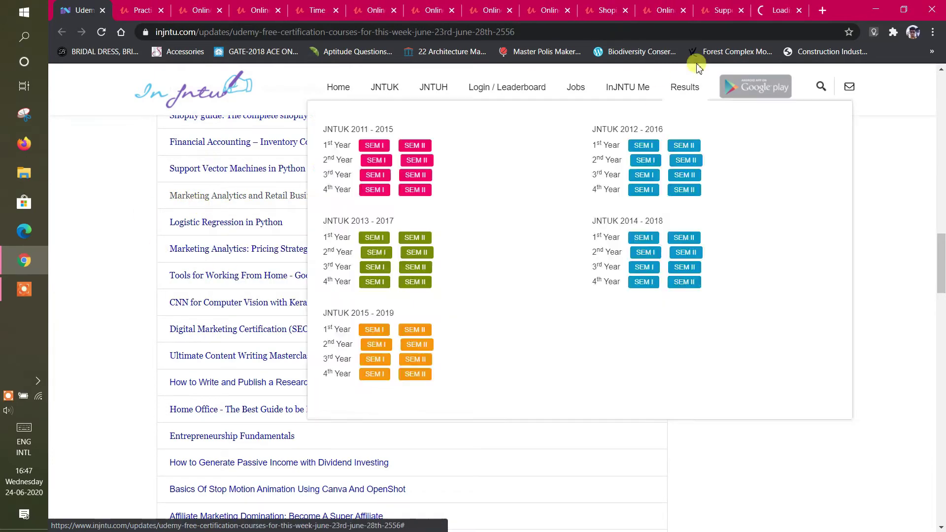
{"action": "left_click", "coordinate": [776, 9]}
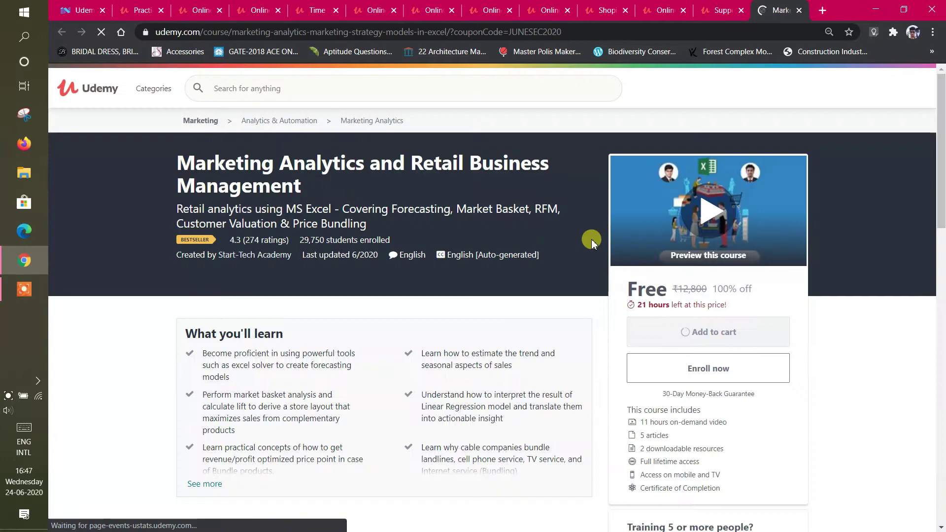
{"action": "left_click", "coordinate": [728, 10]}
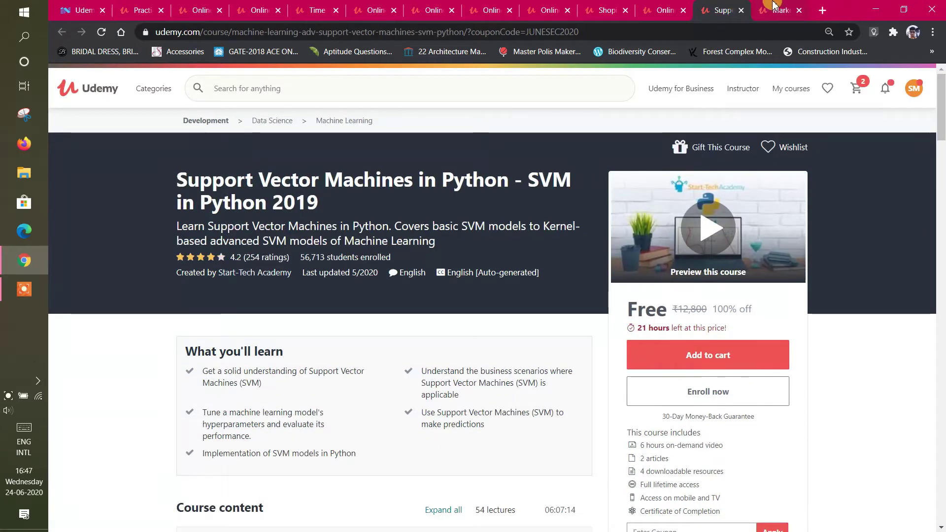
{"action": "left_click", "coordinate": [774, 7]}
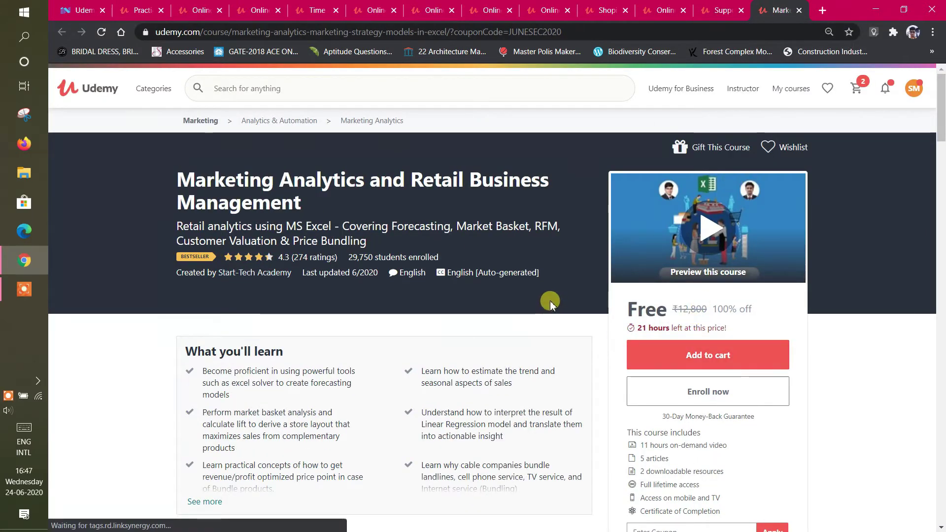
{"action": "scroll", "coordinate": [546, 302], "scroll_direction": "down", "scroll_amount": 7}
{"action": "scroll", "coordinate": [550, 303], "scroll_direction": "down", "scroll_amount": 5}
{"action": "scroll", "coordinate": [550, 302], "scroll_direction": "up", "scroll_amount": 5}
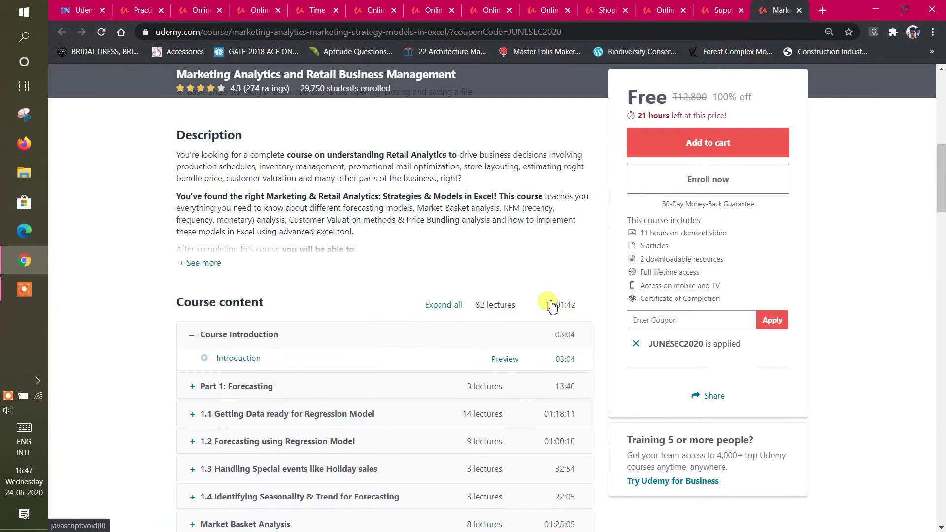
{"action": "scroll", "coordinate": [552, 301], "scroll_direction": "up", "scroll_amount": 5}
{"action": "scroll", "coordinate": [552, 301], "scroll_direction": "down", "scroll_amount": 3}
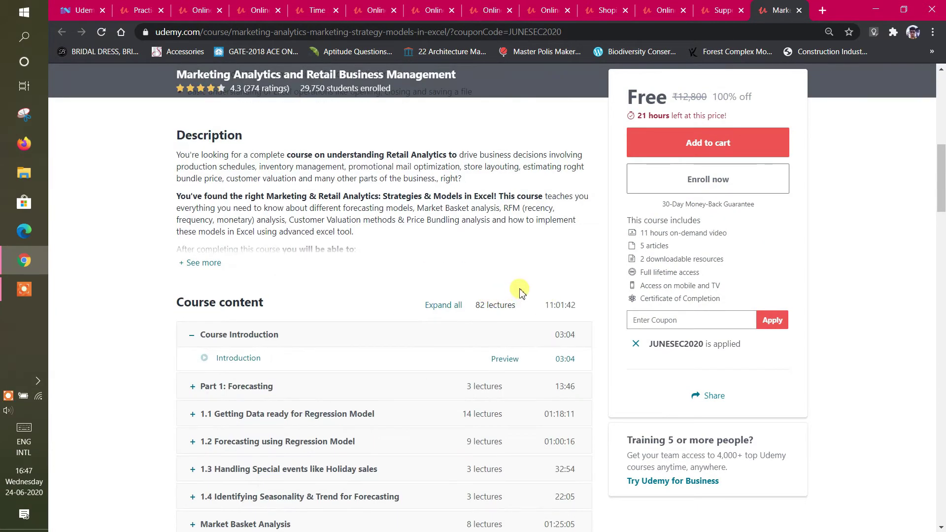
{"action": "scroll", "coordinate": [602, 270], "scroll_direction": "up", "scroll_amount": 5}
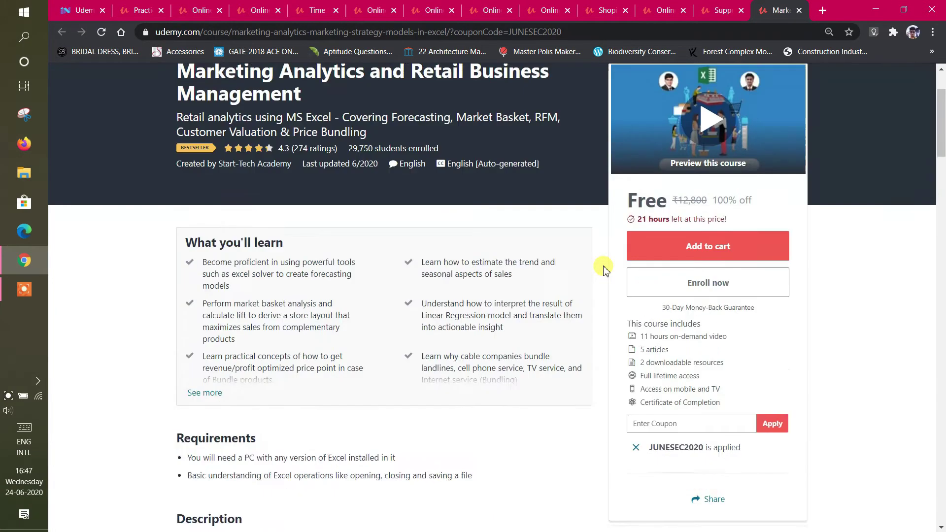
{"action": "scroll", "coordinate": [601, 268], "scroll_direction": "up", "scroll_amount": 2}
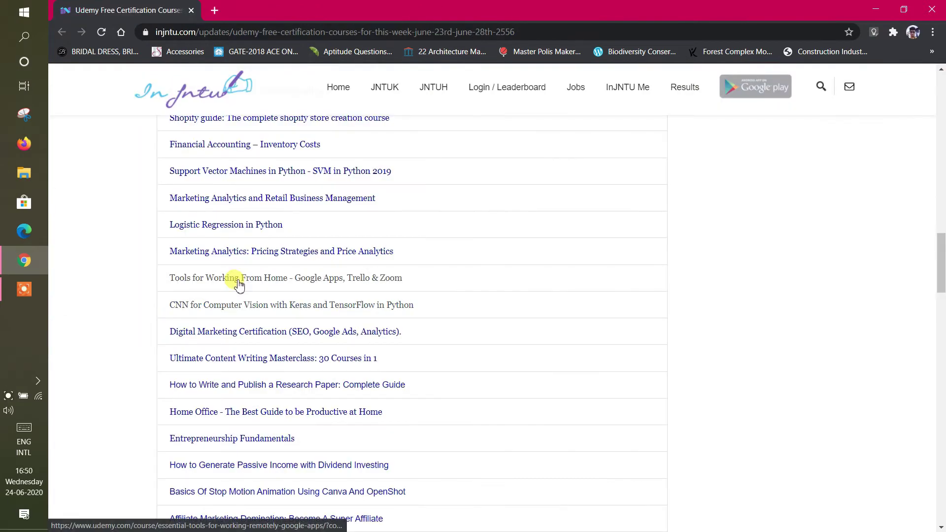
- Open Tools for Working From Home in a new tab, then return to the injntu list
{"action": "right_click", "coordinate": [238, 285]}
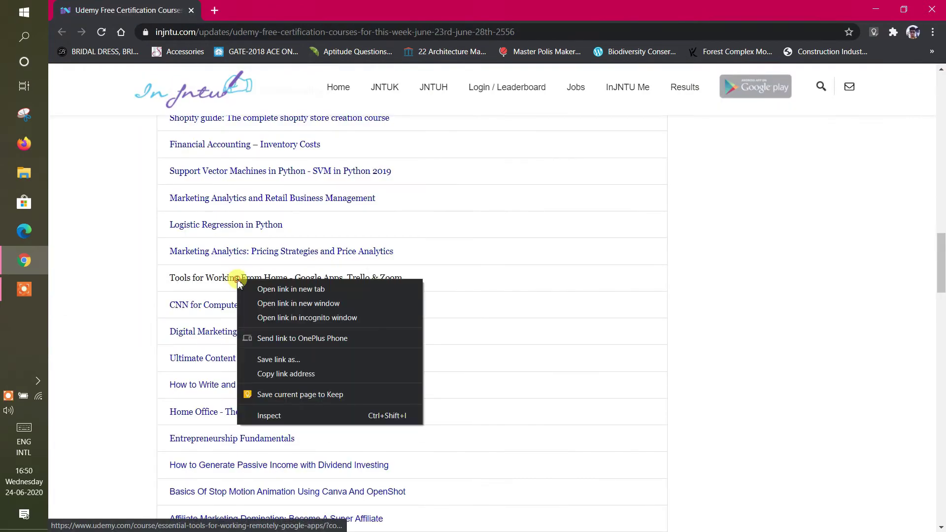
{"action": "left_click", "coordinate": [247, 287]}
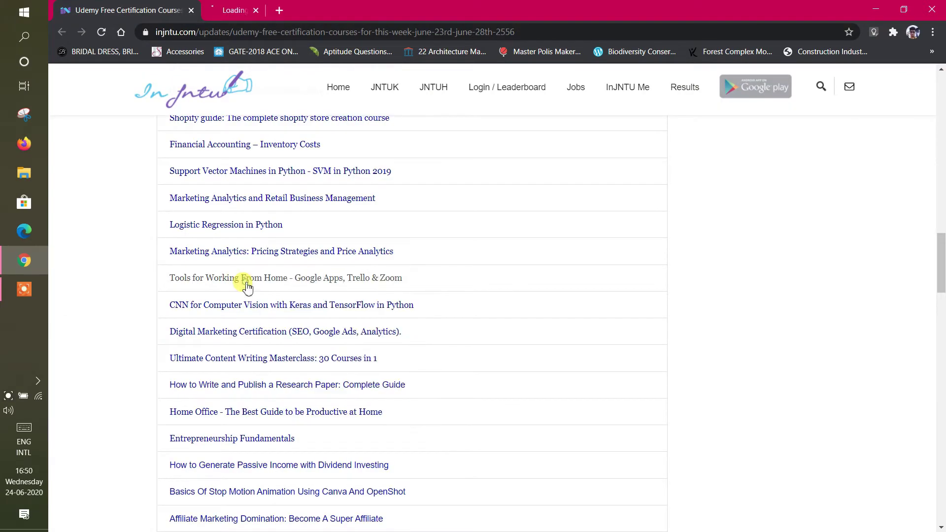
{"action": "left_click", "coordinate": [228, 12]}
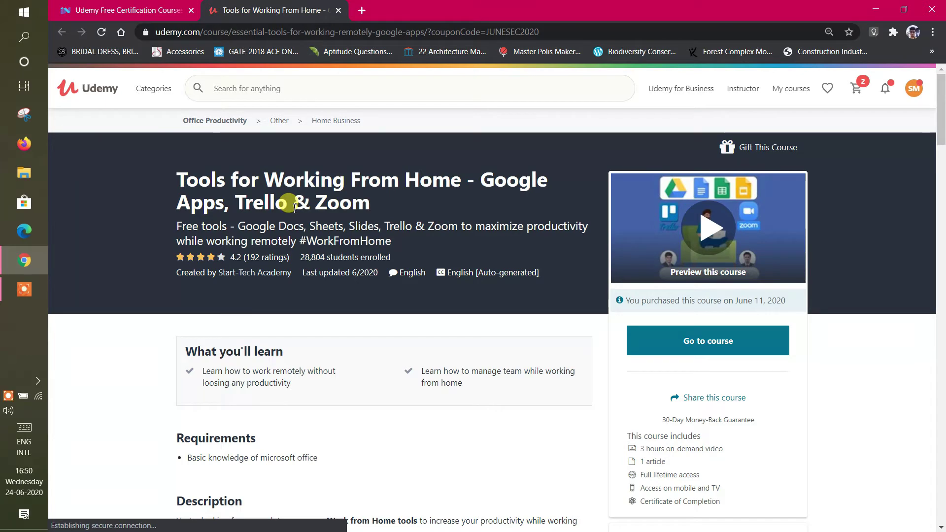
{"action": "scroll", "coordinate": [368, 229], "scroll_direction": "down", "scroll_amount": 3}
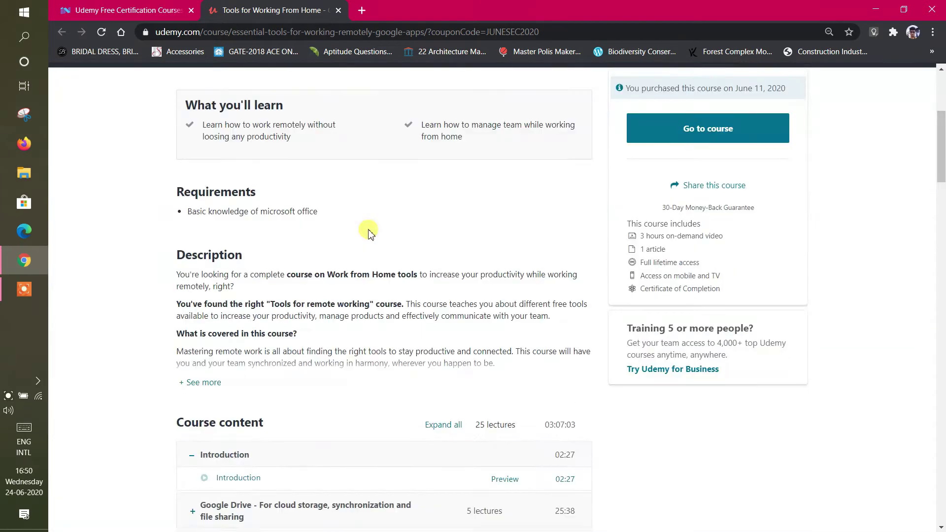
{"action": "scroll", "coordinate": [370, 230], "scroll_direction": "down", "scroll_amount": 3}
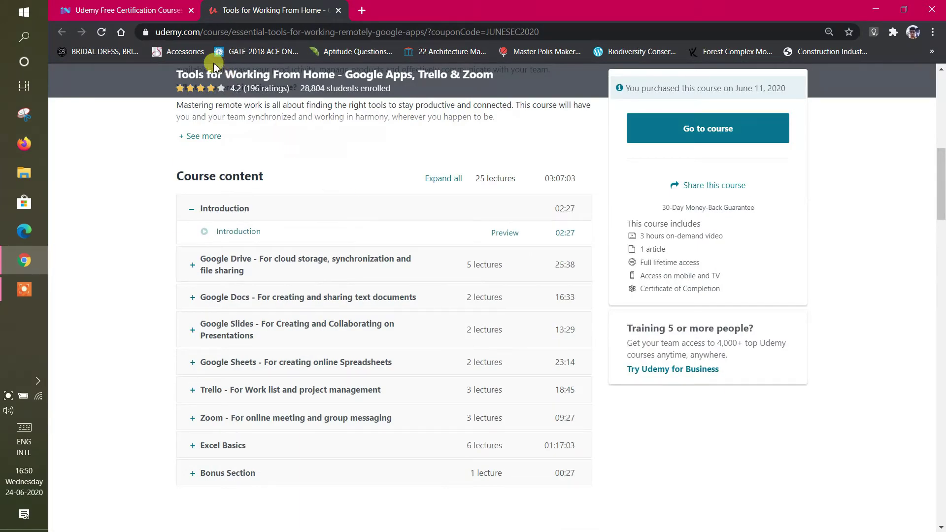
{"action": "left_click", "coordinate": [113, 10]}
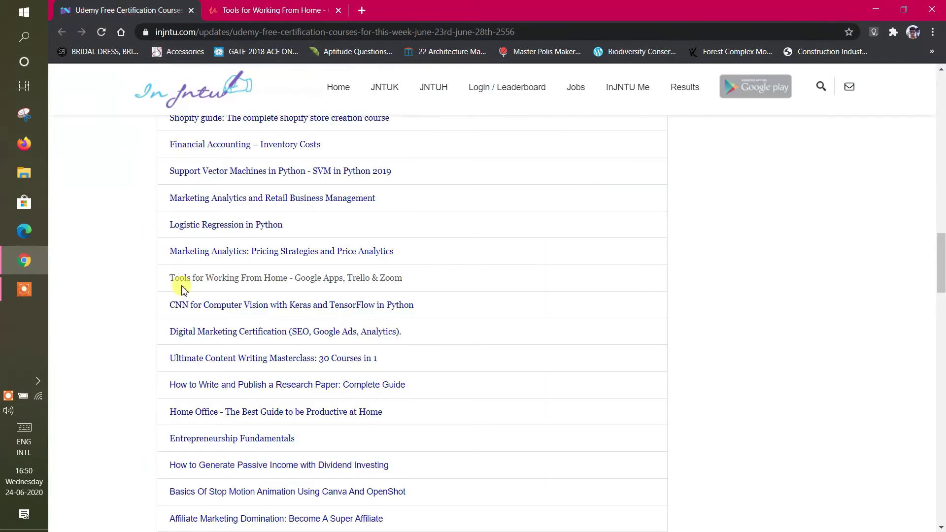
- Open CNN for Computer Vision in a new tab, then revisit the Tools for Working From Home tab
{"action": "right_click", "coordinate": [212, 305]}
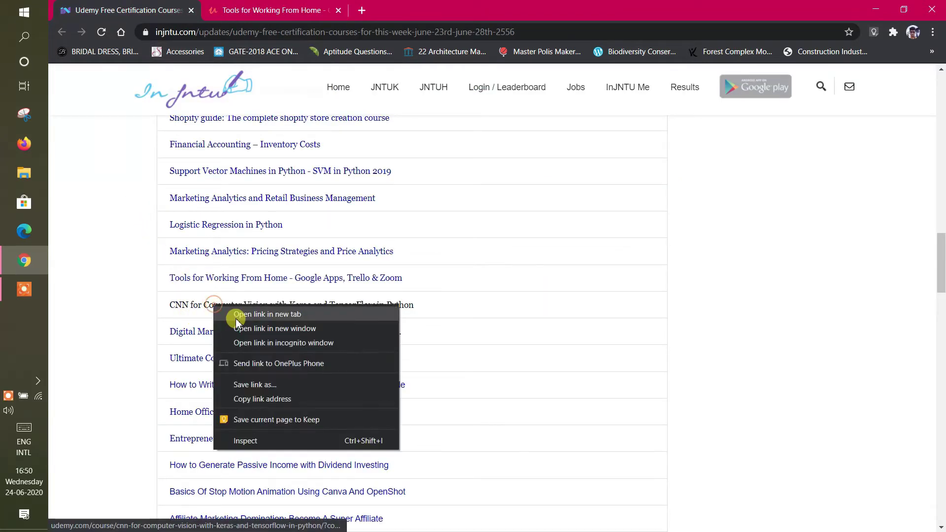
{"action": "left_click", "coordinate": [235, 312]}
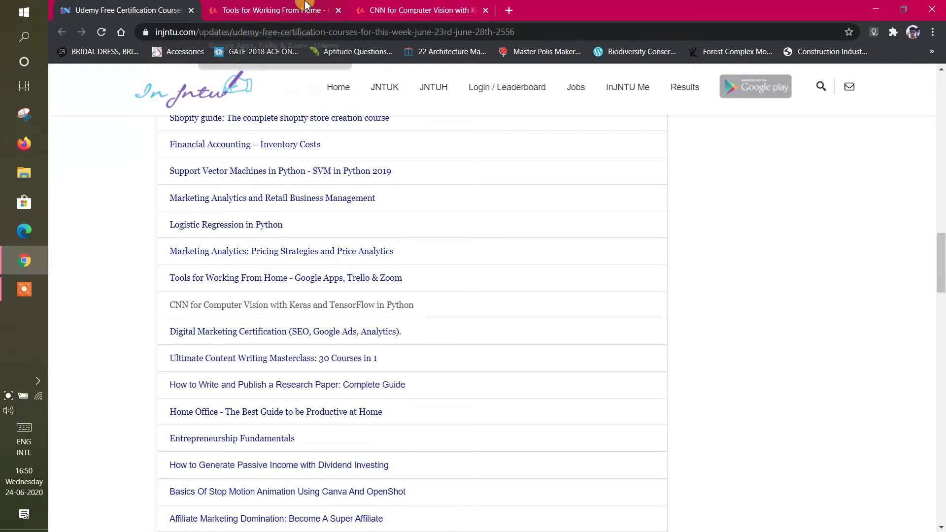
{"action": "left_click", "coordinate": [381, 8]}
{"action": "left_click", "coordinate": [274, 9]}
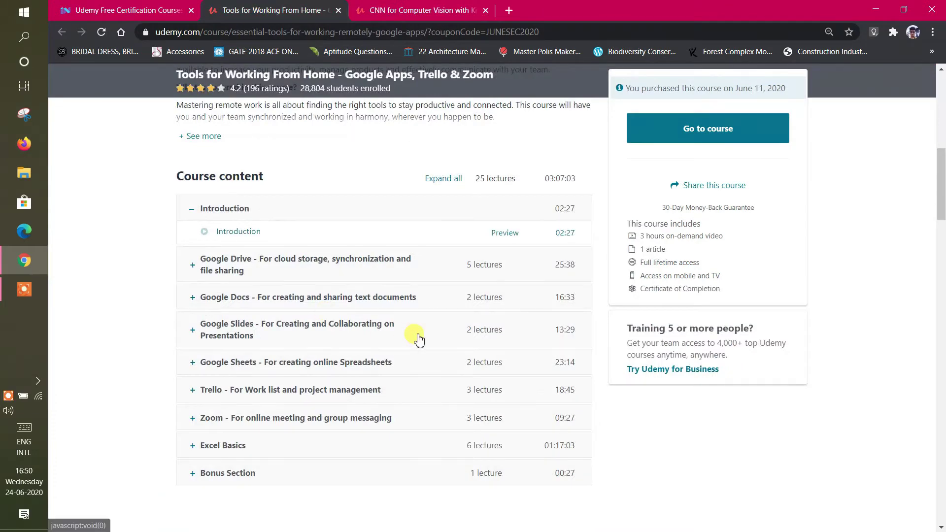
{"action": "scroll", "coordinate": [418, 337], "scroll_direction": "up", "scroll_amount": 3}
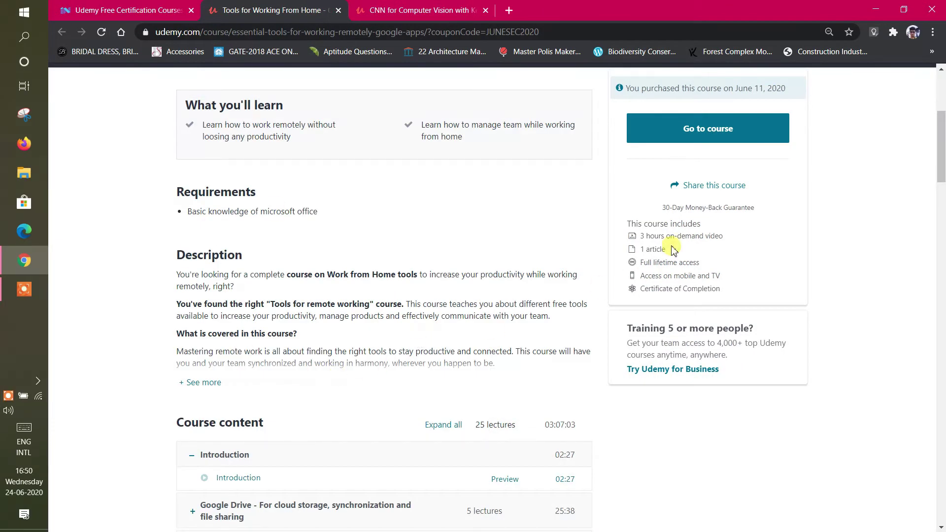
{"action": "scroll", "coordinate": [531, 275], "scroll_direction": "down", "scroll_amount": 3}
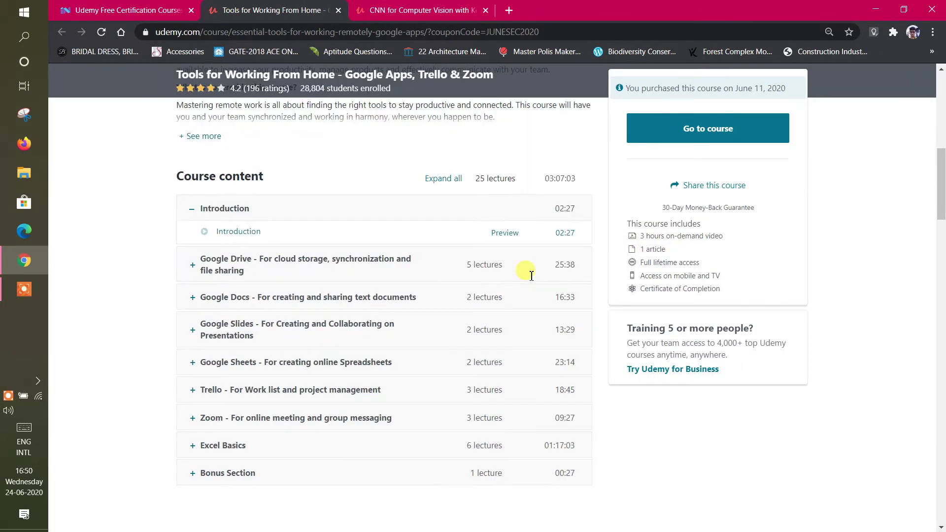
{"action": "scroll", "coordinate": [531, 276], "scroll_direction": "up", "scroll_amount": 3}
{"action": "scroll", "coordinate": [531, 275], "scroll_direction": "up", "scroll_amount": 3}
{"action": "scroll", "coordinate": [531, 276], "scroll_direction": "down", "scroll_amount": 3}
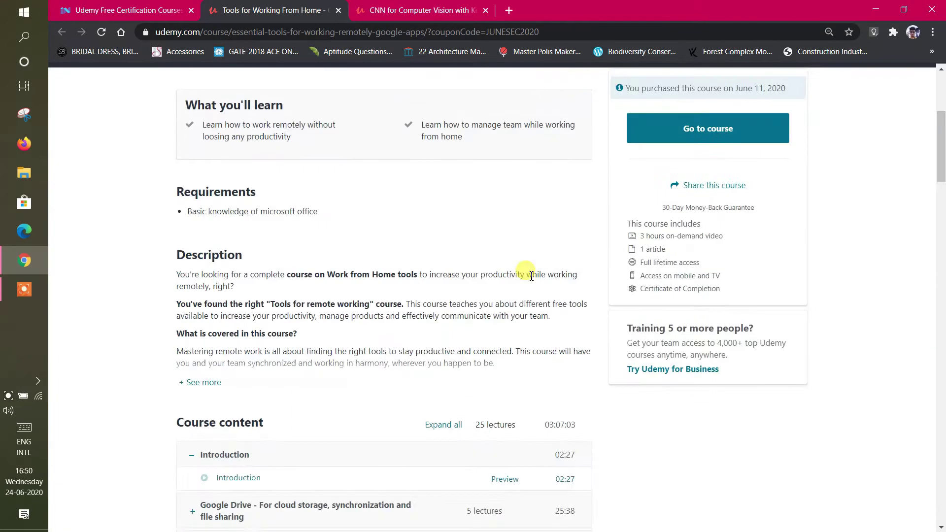
{"action": "scroll", "coordinate": [531, 275], "scroll_direction": "down", "scroll_amount": 3}
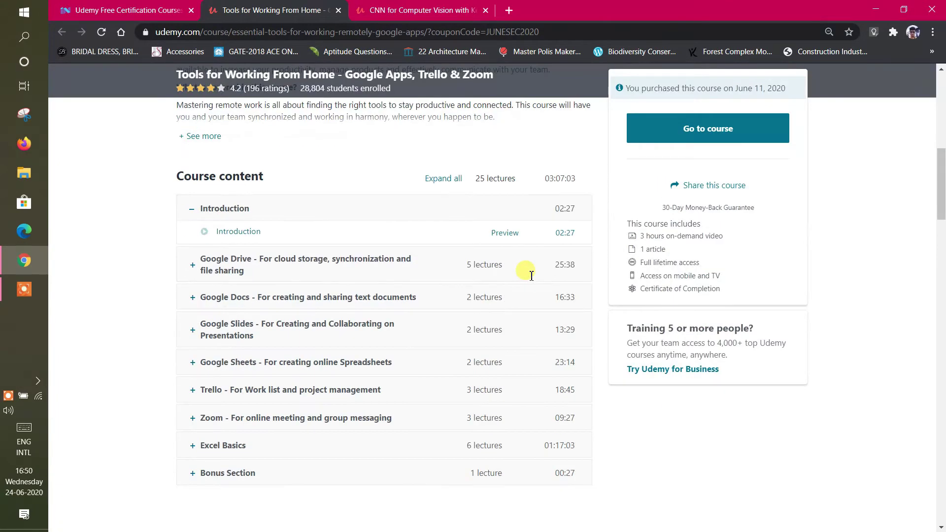
- Close the CNN and Tools for Working From Home tabs
{"action": "left_click", "coordinate": [78, 5]}
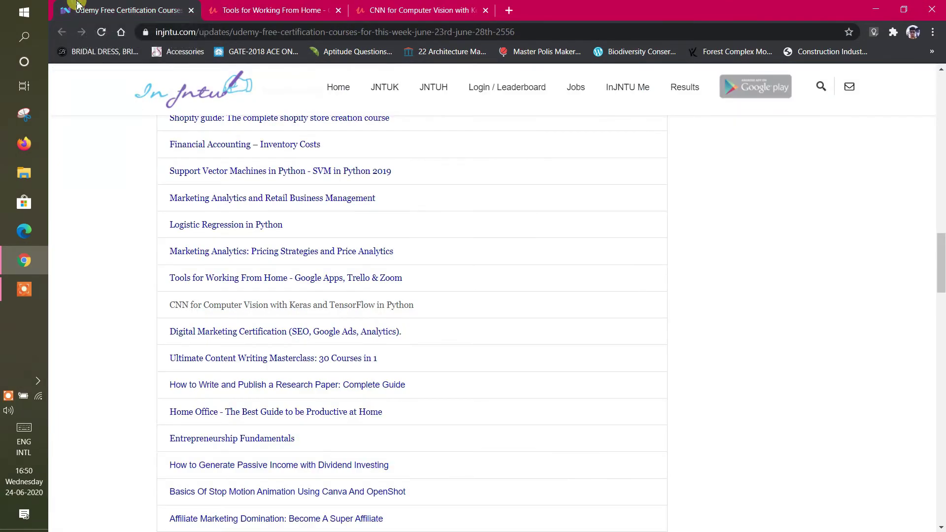
{"action": "left_click", "coordinate": [476, 5]}
{"action": "left_click", "coordinate": [485, 10]}
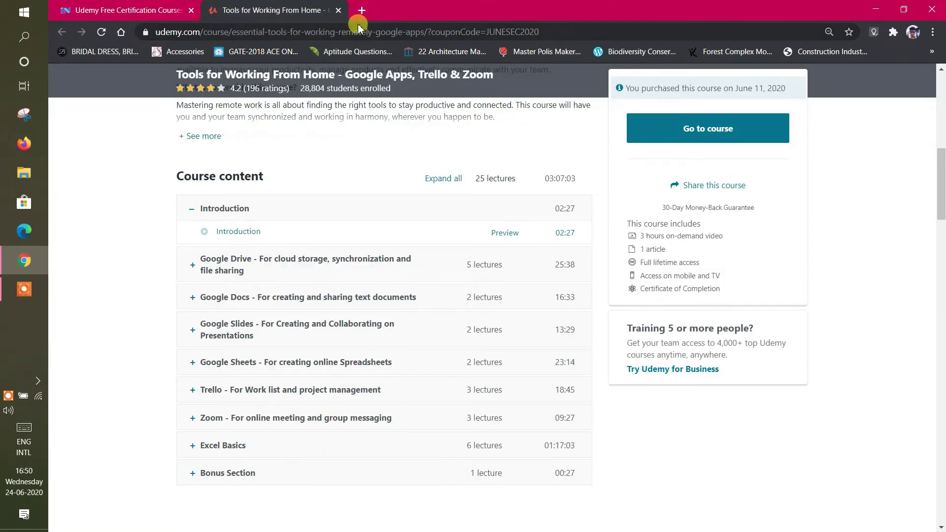
{"action": "left_click", "coordinate": [337, 10]}
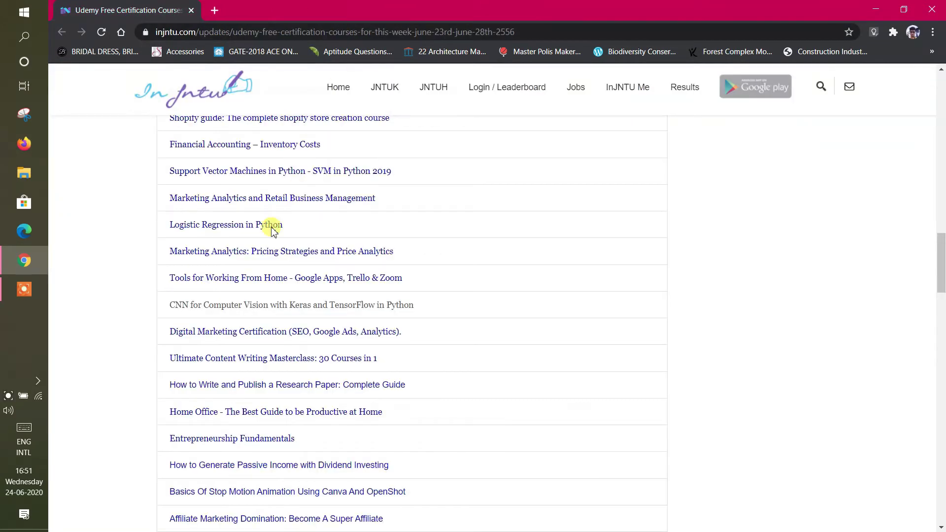
- Open Digital Marketing Certification (SEO, Google Ads, Analytics) in a new tab, enroll free, and return
{"action": "right_click", "coordinate": [205, 331]}
{"action": "left_click", "coordinate": [231, 341]}
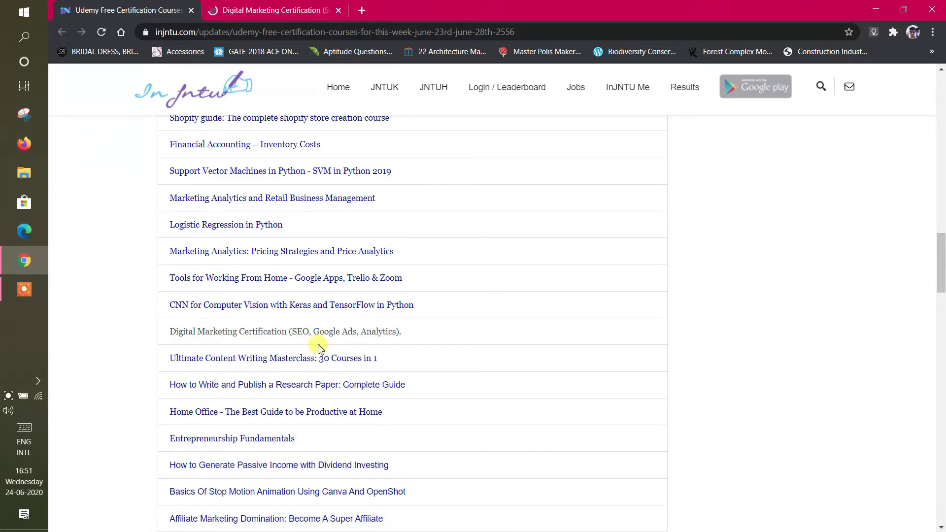
{"action": "key", "text": "ctrl+Tab"}
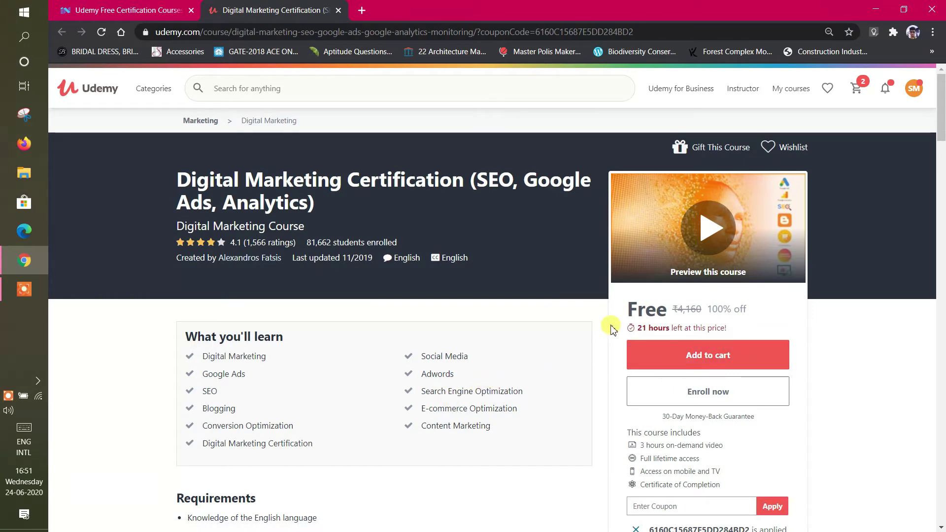
{"action": "scroll", "coordinate": [610, 329], "scroll_direction": "down", "scroll_amount": 3}
{"action": "scroll", "coordinate": [605, 328], "scroll_direction": "down", "scroll_amount": 3}
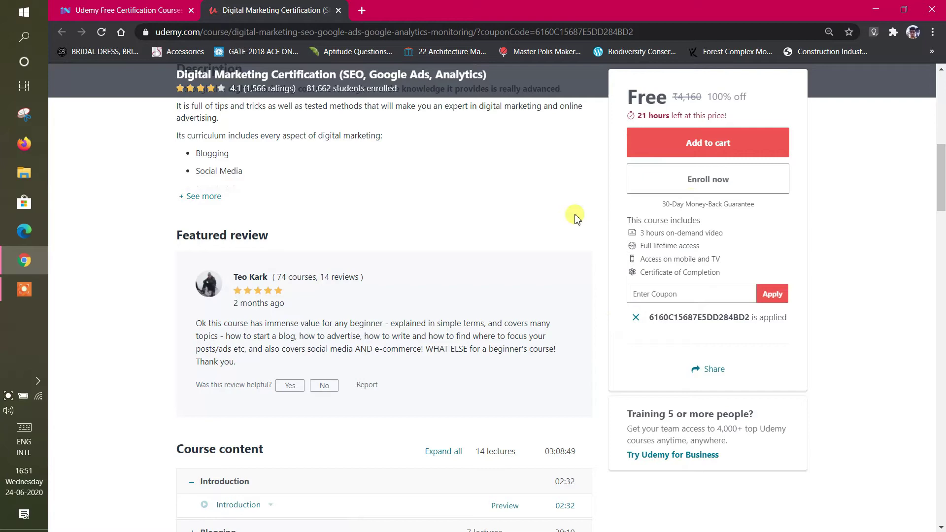
{"action": "scroll", "coordinate": [574, 216], "scroll_direction": "down", "scroll_amount": 10}
{"action": "scroll", "coordinate": [574, 217], "scroll_direction": "down", "scroll_amount": 3}
{"action": "scroll", "coordinate": [548, 250], "scroll_direction": "up", "scroll_amount": 3}
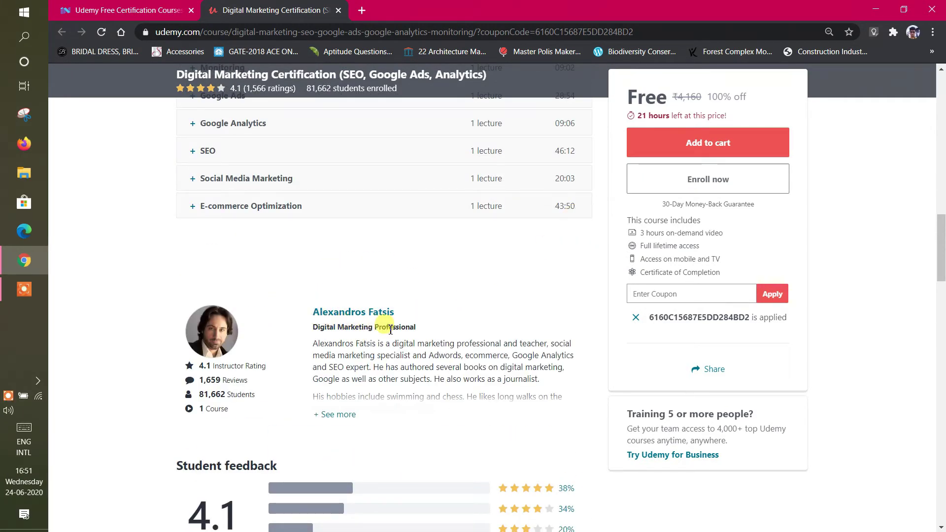
{"action": "left_click", "coordinate": [666, 179]}
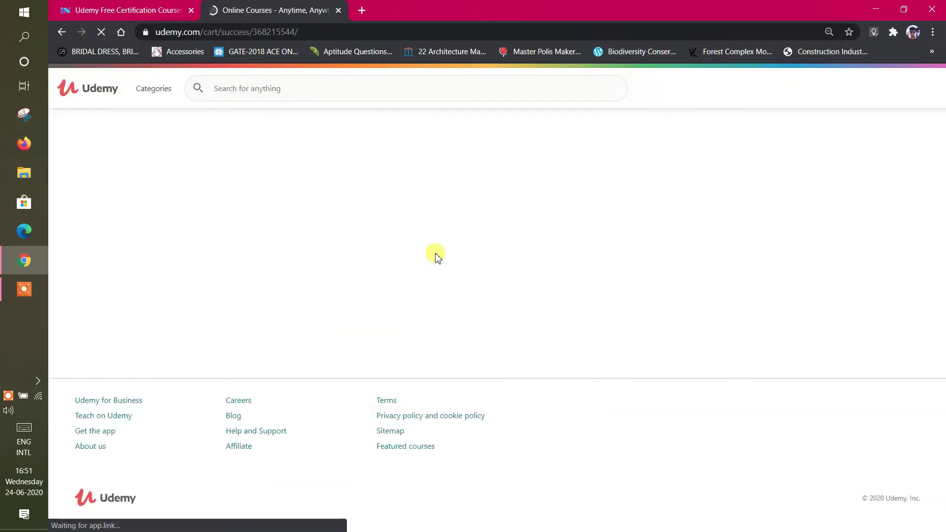
{"action": "left_click", "coordinate": [107, 10]}
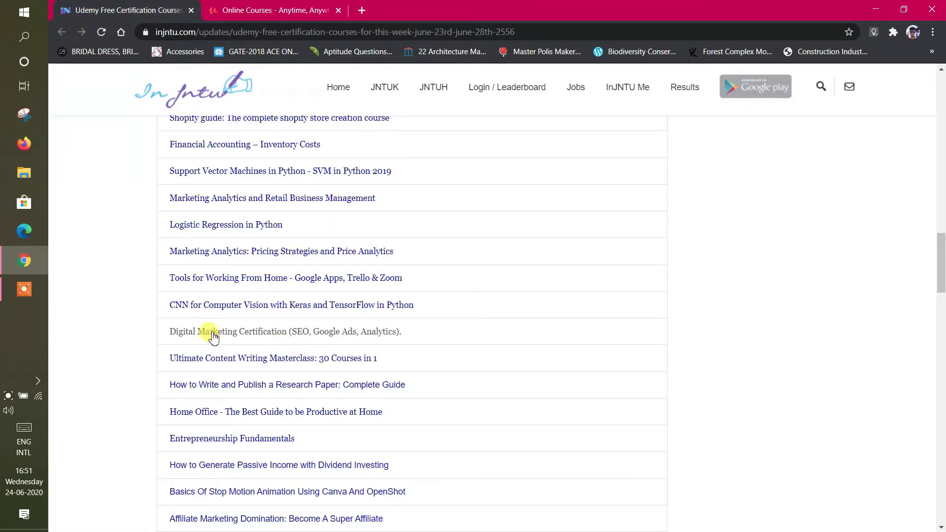
{"action": "scroll", "coordinate": [495, 235], "scroll_direction": "down", "scroll_amount": 3}
{"action": "scroll", "coordinate": [499, 236], "scroll_direction": "up", "scroll_amount": 3}
{"action": "scroll", "coordinate": [499, 235], "scroll_direction": "down", "scroll_amount": 2}
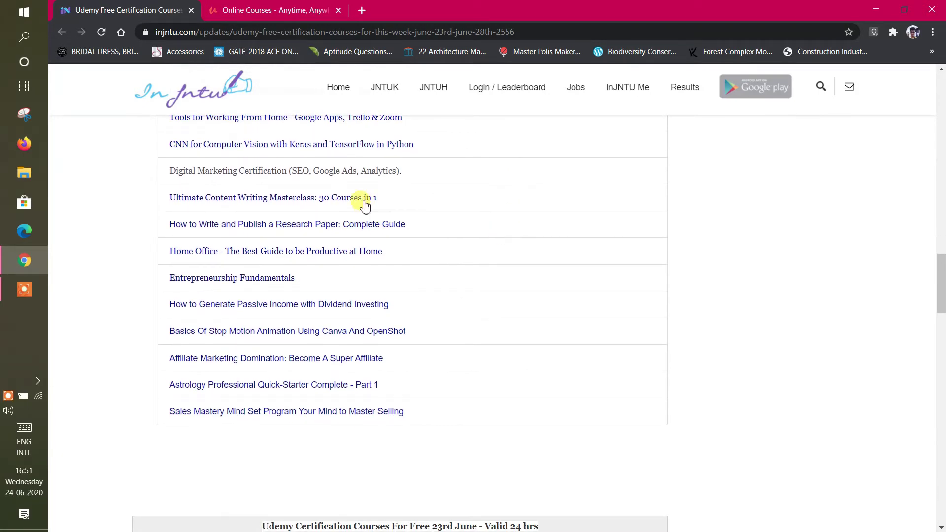
- Open Ultimate Content Writing Masterclass: 30 Courses in 1 in a new tab and enroll free
{"action": "right_click", "coordinate": [337, 196]}
{"action": "left_click", "coordinate": [346, 200]}
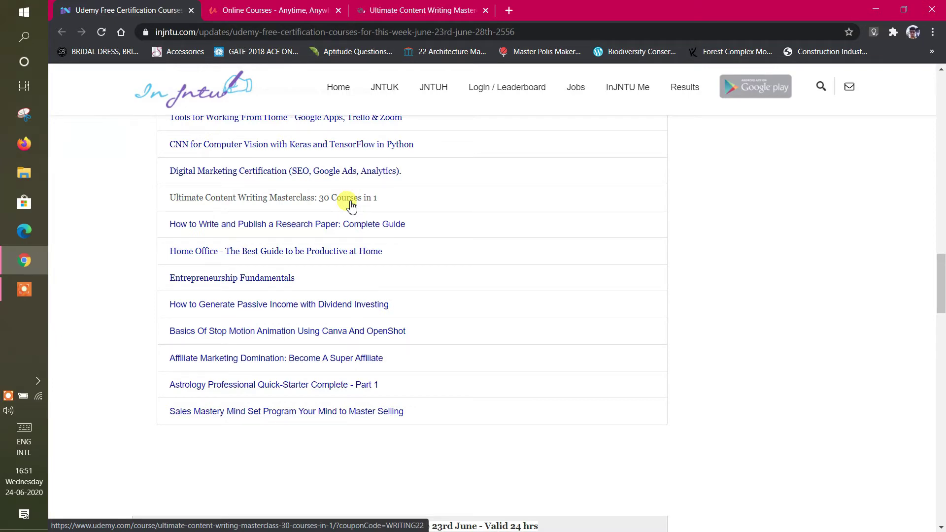
{"action": "left_click", "coordinate": [415, 6]}
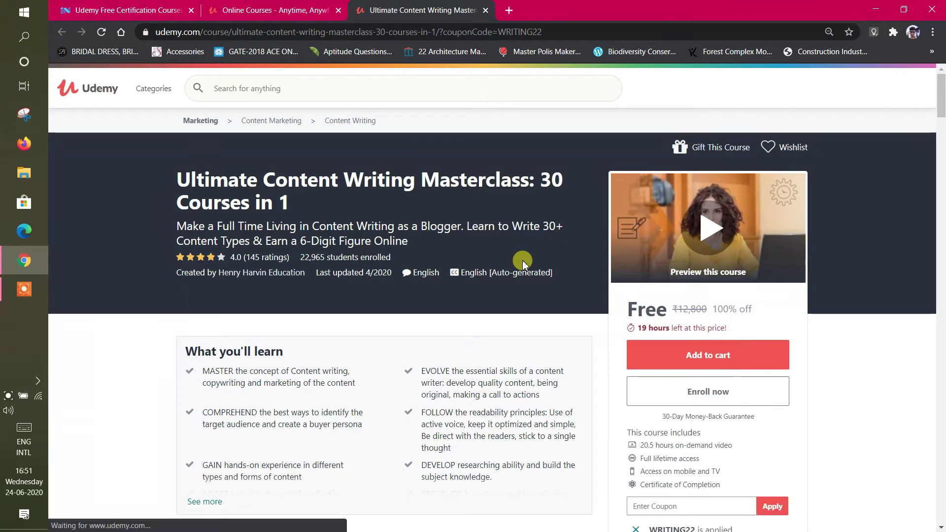
{"action": "scroll", "coordinate": [523, 262], "scroll_direction": "down", "scroll_amount": 3}
{"action": "scroll", "coordinate": [522, 263], "scroll_direction": "down", "scroll_amount": 3}
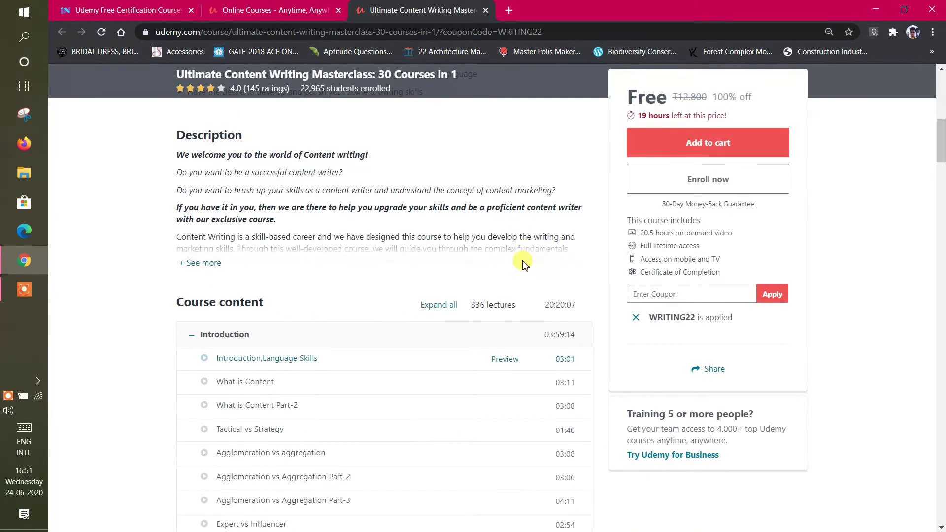
{"action": "scroll", "coordinate": [522, 264], "scroll_direction": "down", "scroll_amount": 3}
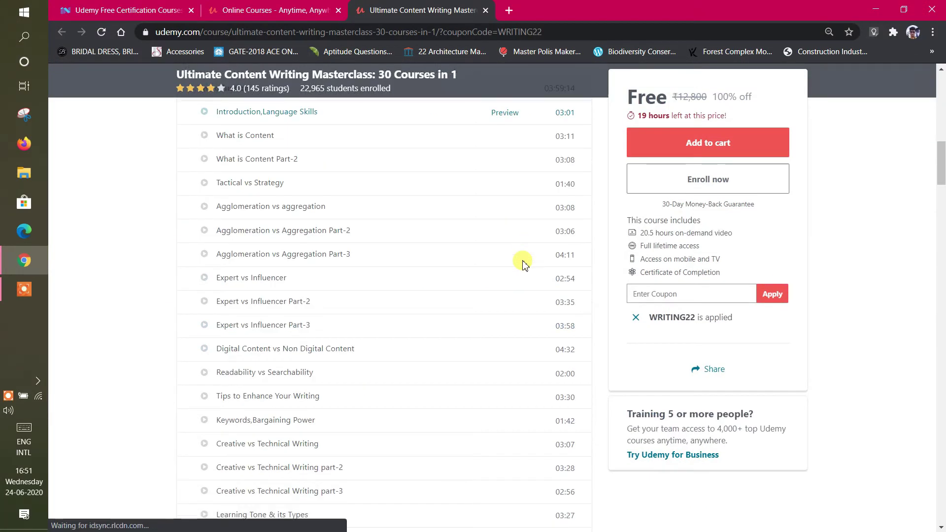
{"action": "scroll", "coordinate": [522, 264], "scroll_direction": "up", "scroll_amount": 3}
{"action": "scroll", "coordinate": [522, 262], "scroll_direction": "down", "scroll_amount": 2}
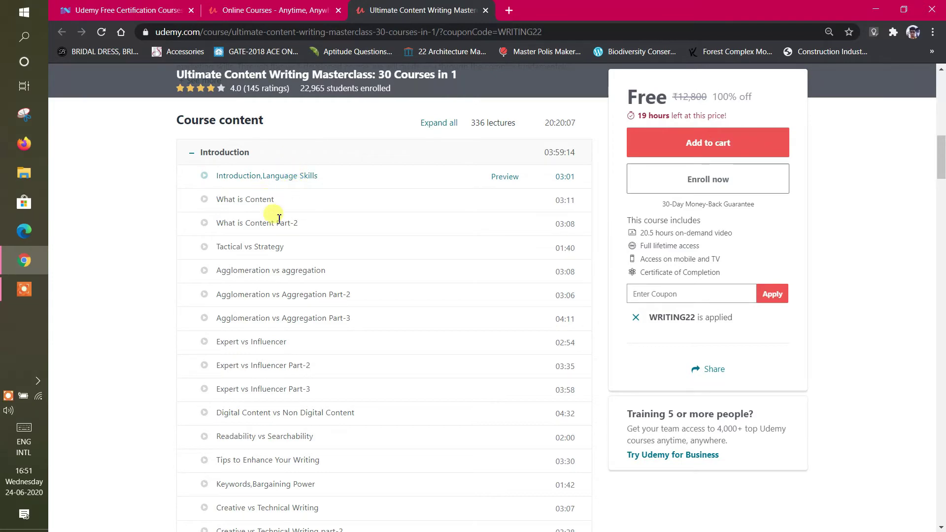
{"action": "scroll", "coordinate": [301, 263], "scroll_direction": "down", "scroll_amount": 4}
{"action": "scroll", "coordinate": [301, 273], "scroll_direction": "down", "scroll_amount": 3}
{"action": "scroll", "coordinate": [302, 273], "scroll_direction": "down", "scroll_amount": 3}
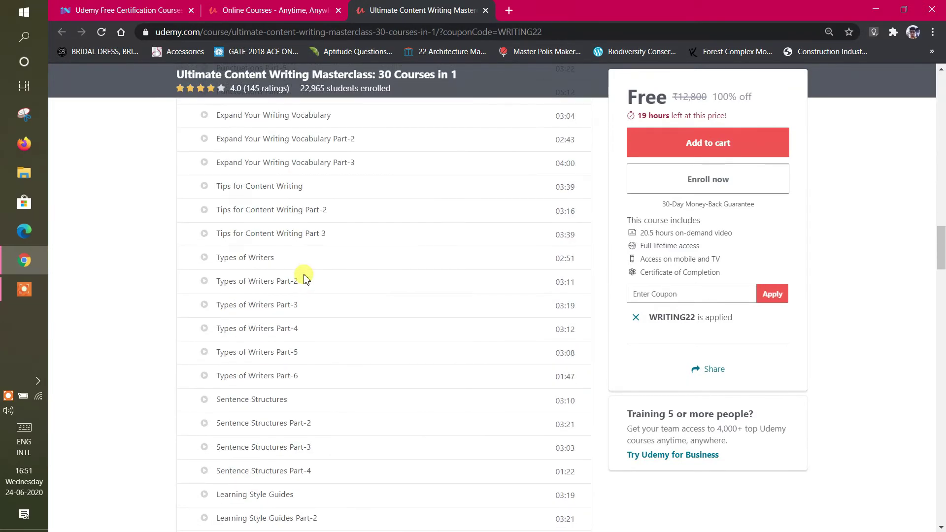
{"action": "scroll", "coordinate": [303, 275], "scroll_direction": "down", "scroll_amount": 3}
{"action": "scroll", "coordinate": [306, 279], "scroll_direction": "down", "scroll_amount": 10}
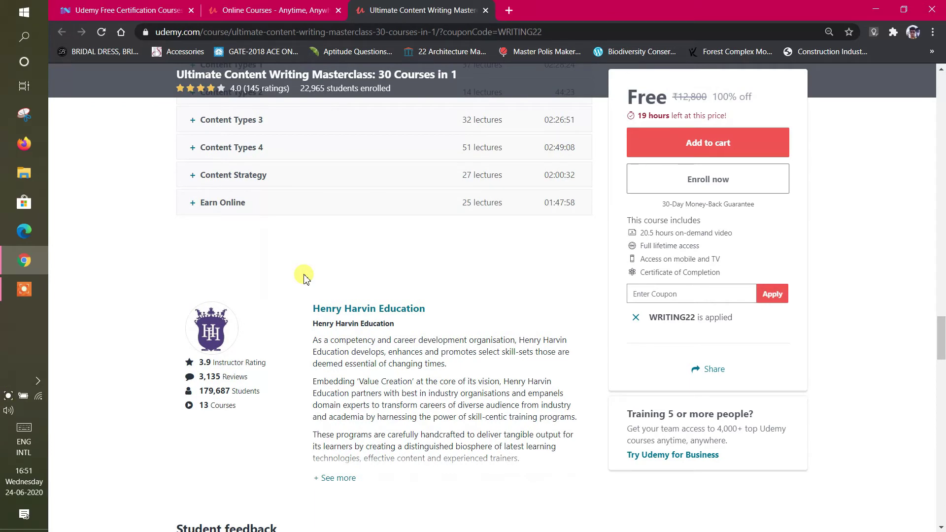
{"action": "left_click", "coordinate": [671, 191]}
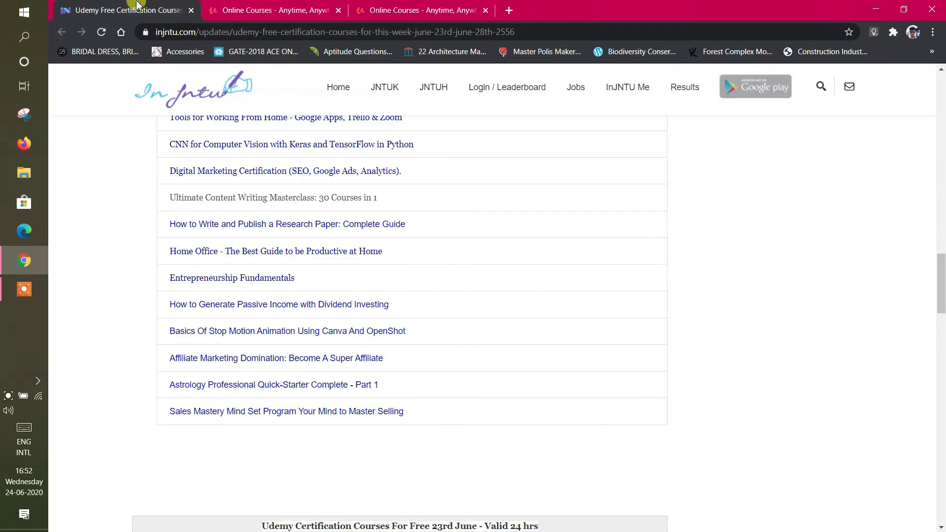
- Open 'How to Write and Publish a Research Paper' in a new tab, enroll free, and start it
{"action": "left_click", "coordinate": [136, 9]}
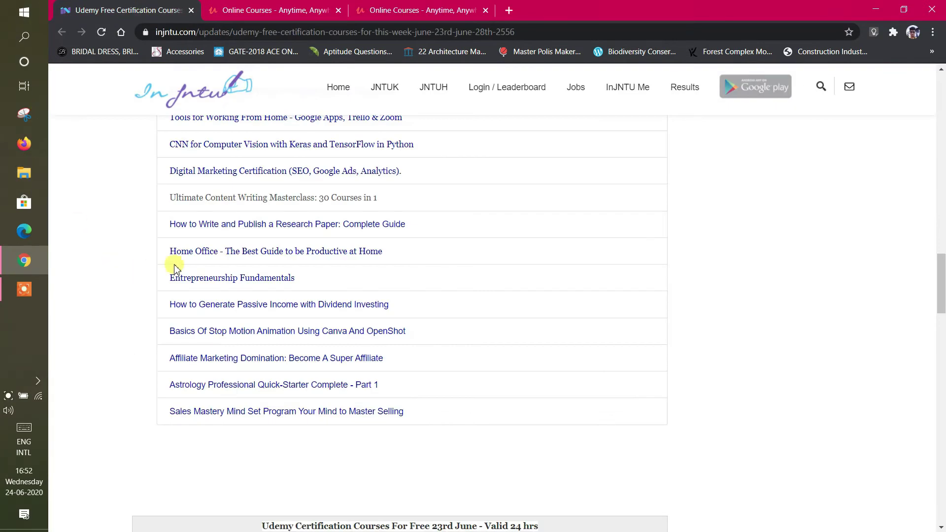
{"action": "right_click", "coordinate": [201, 225]}
{"action": "left_click", "coordinate": [214, 229]}
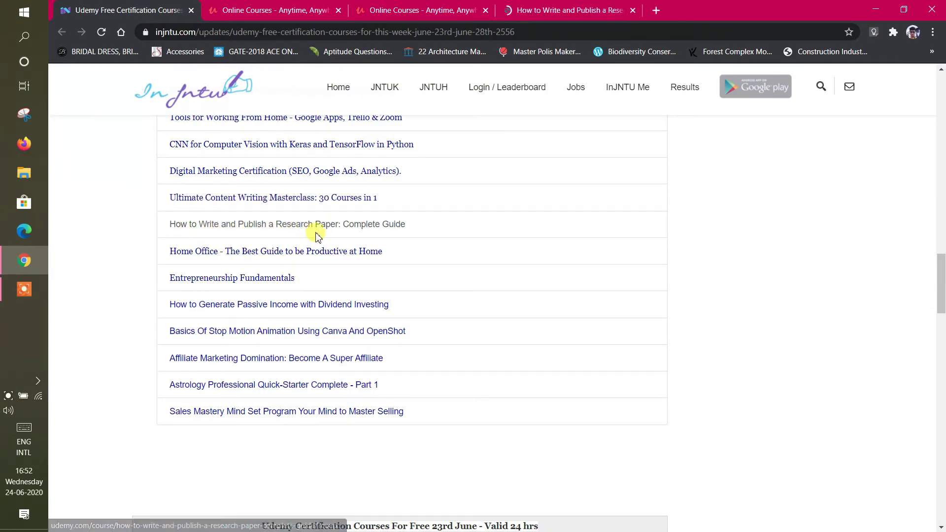
{"action": "left_click", "coordinate": [517, 9]}
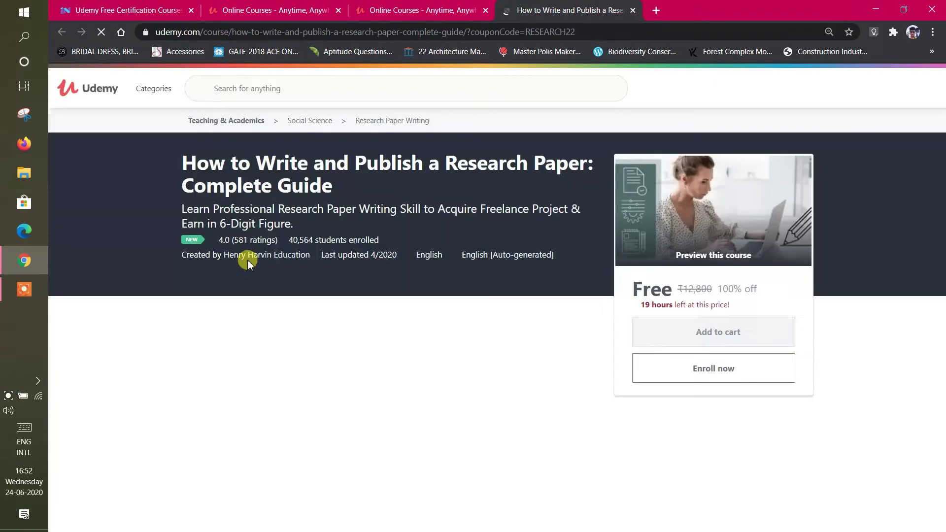
{"action": "scroll", "coordinate": [352, 243], "scroll_direction": "down", "scroll_amount": 5}
{"action": "scroll", "coordinate": [351, 242], "scroll_direction": "down", "scroll_amount": 4}
{"action": "scroll", "coordinate": [352, 242], "scroll_direction": "up", "scroll_amount": 3}
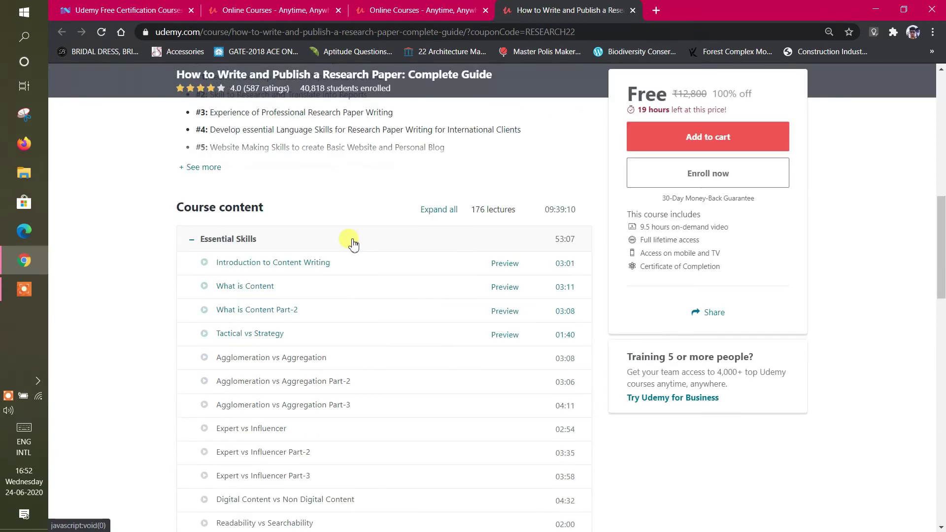
{"action": "scroll", "coordinate": [352, 243], "scroll_direction": "down", "scroll_amount": 3}
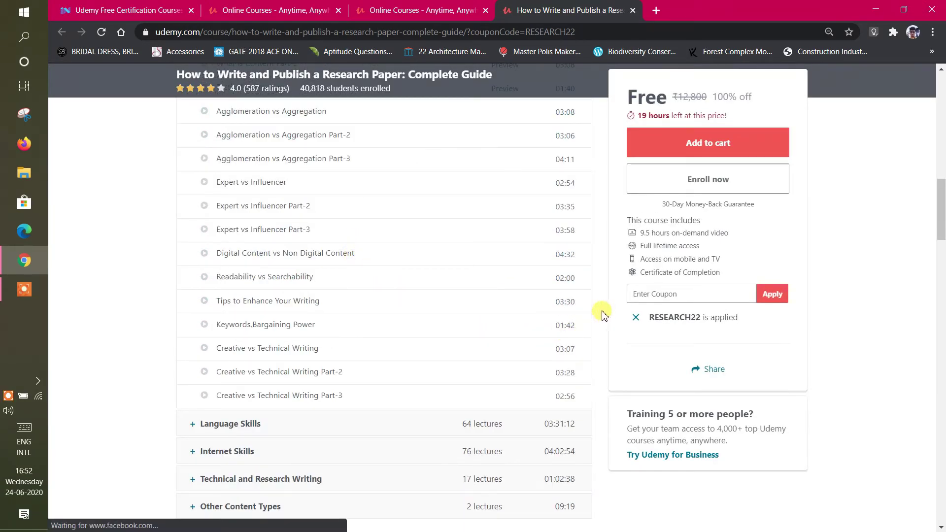
{"action": "scroll", "coordinate": [598, 312], "scroll_direction": "down", "scroll_amount": 3}
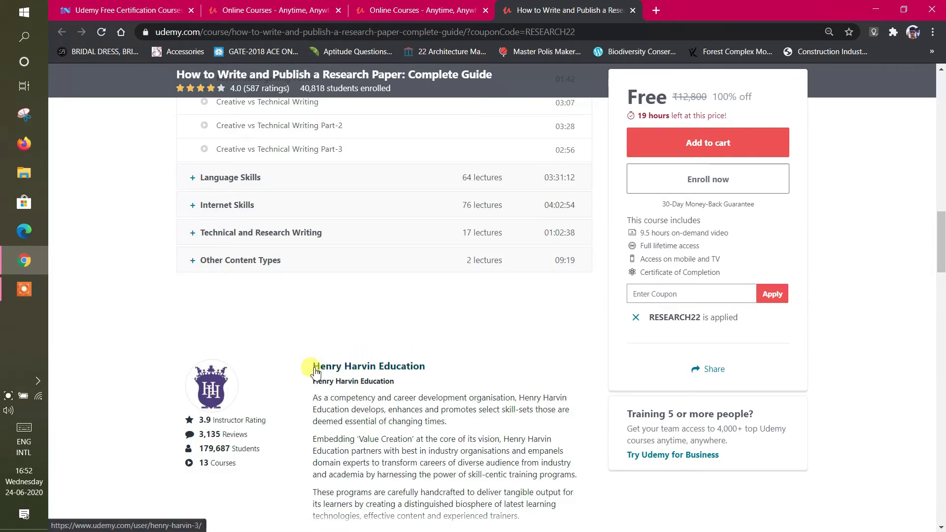
{"action": "left_click", "coordinate": [679, 186]}
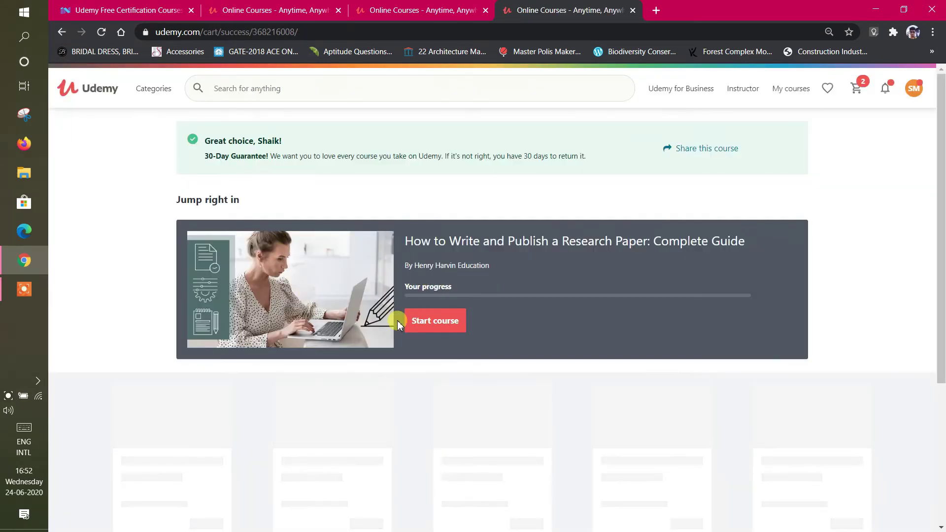
{"action": "left_click", "coordinate": [411, 321]}
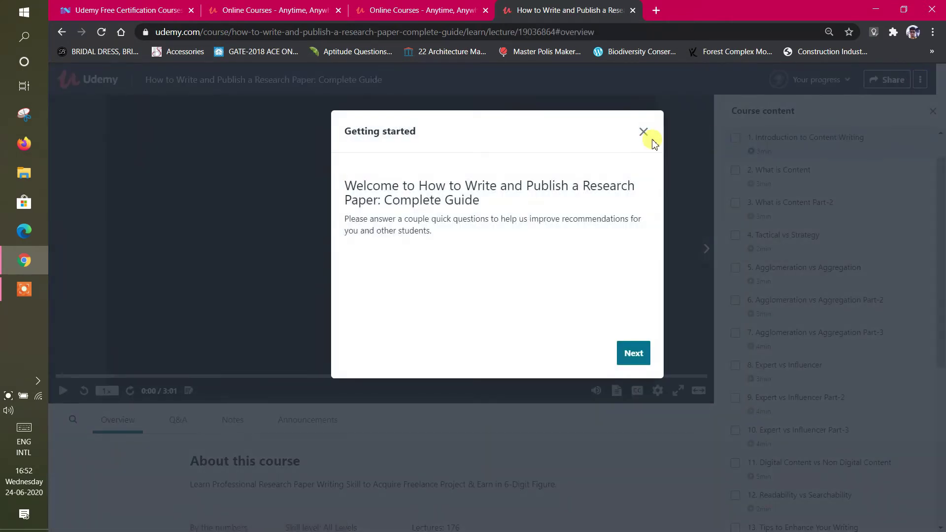
- Dismiss the getting-started welcome and play the research paper course's introduction lecture
{"action": "left_click", "coordinate": [643, 132]}
{"action": "left_click", "coordinate": [920, 79]}
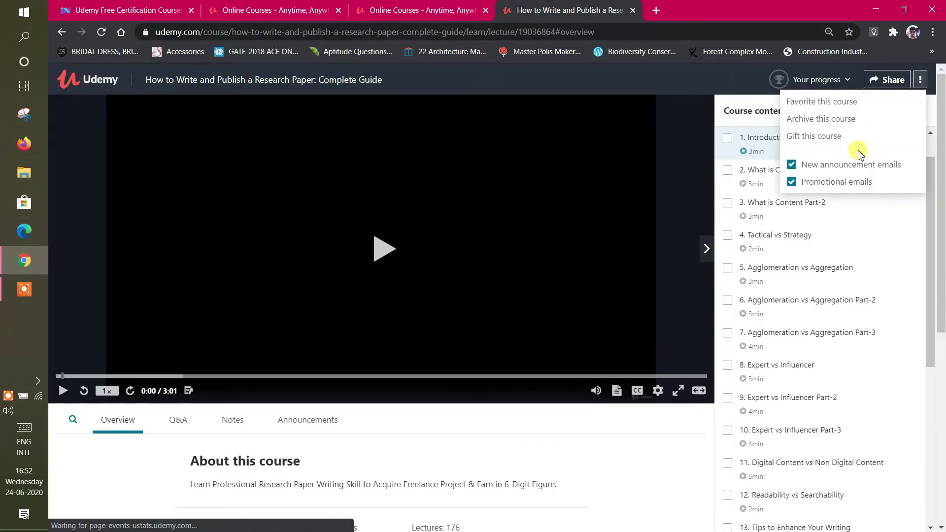
{"action": "left_click", "coordinate": [817, 109]}
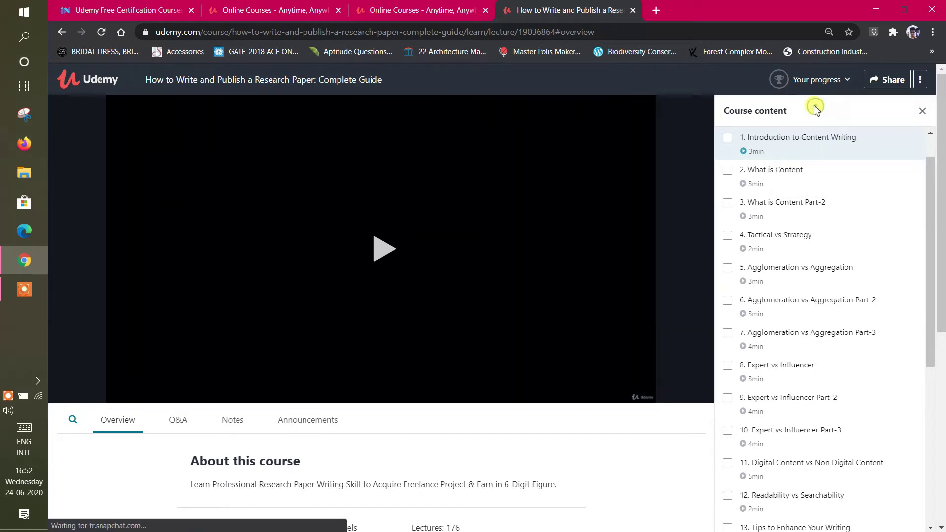
{"action": "left_click", "coordinate": [372, 227]}
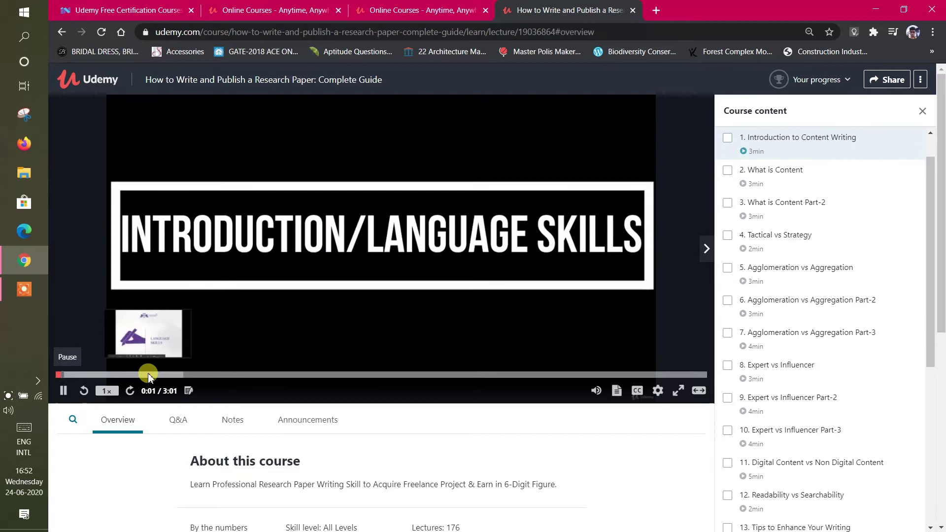
- Skip the lecture ahead to about 1:18, expand the full description, then return to injntu
{"action": "left_click", "coordinate": [148, 376]}
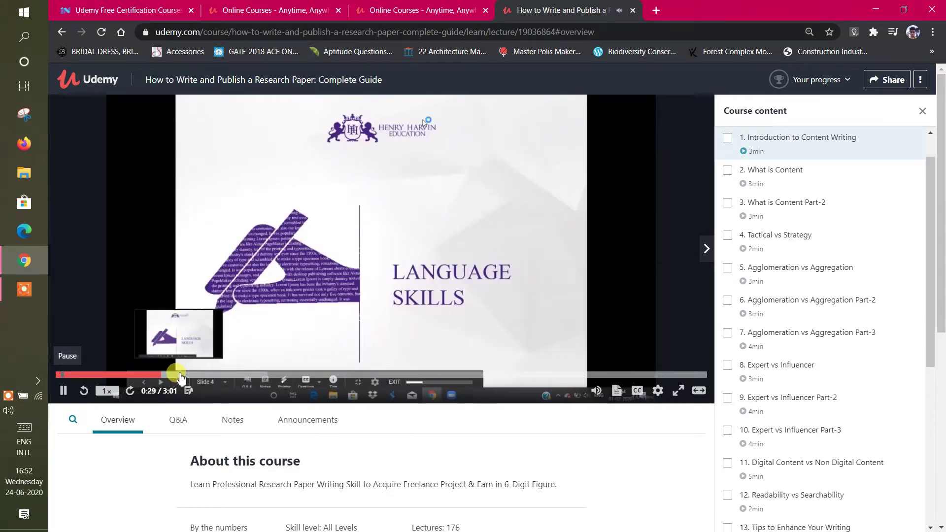
{"action": "left_click", "coordinate": [242, 376]}
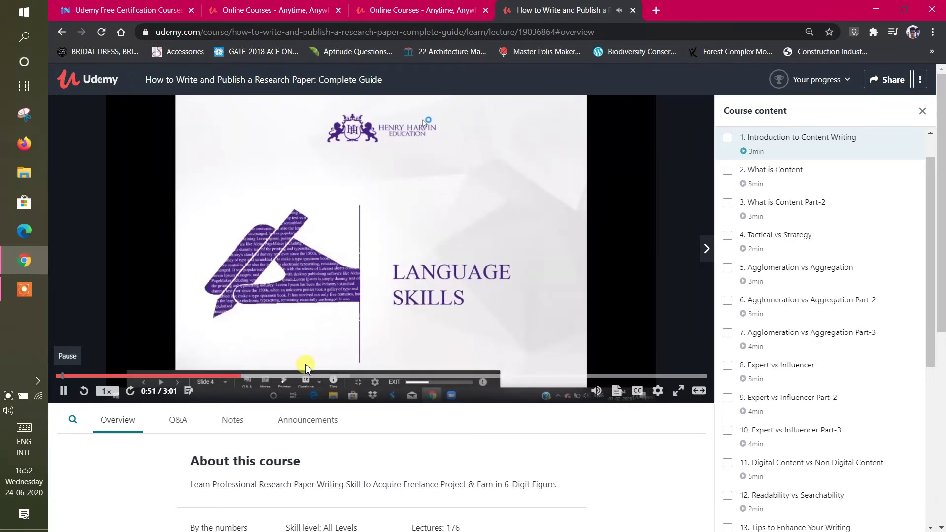
{"action": "left_click", "coordinate": [336, 375]}
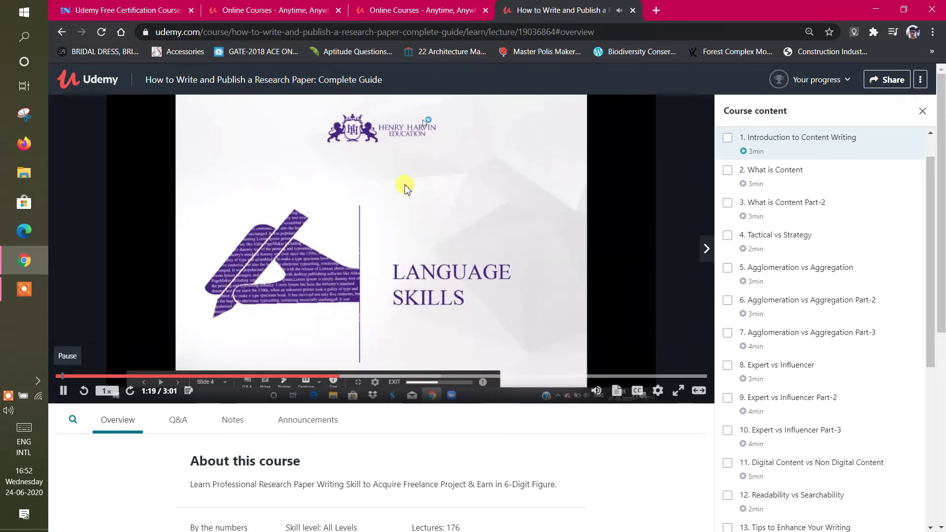
{"action": "scroll", "coordinate": [416, 251], "scroll_direction": "down", "scroll_amount": 5}
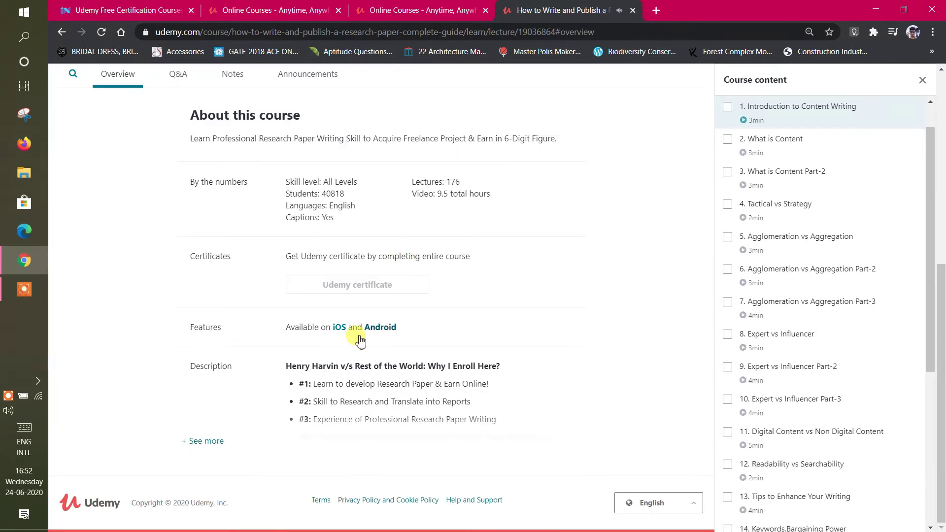
{"action": "left_click", "coordinate": [214, 441]}
{"action": "scroll", "coordinate": [311, 337], "scroll_direction": "down", "scroll_amount": 5}
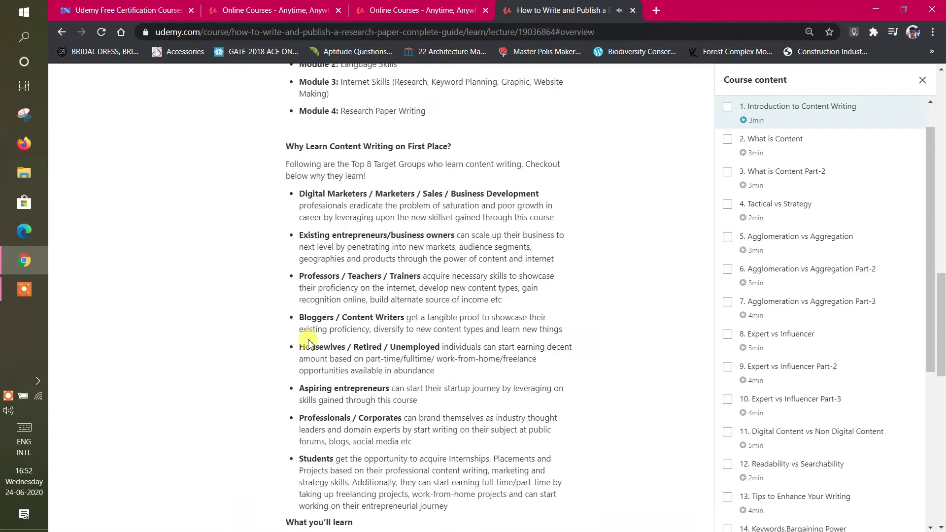
{"action": "scroll", "coordinate": [311, 338], "scroll_direction": "down", "scroll_amount": 5}
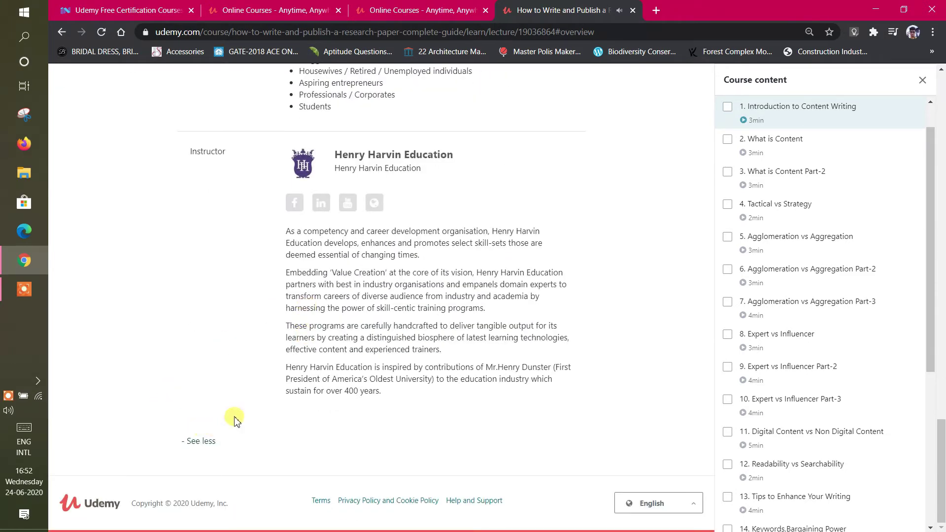
{"action": "scroll", "coordinate": [332, 228], "scroll_direction": "up", "scroll_amount": 10}
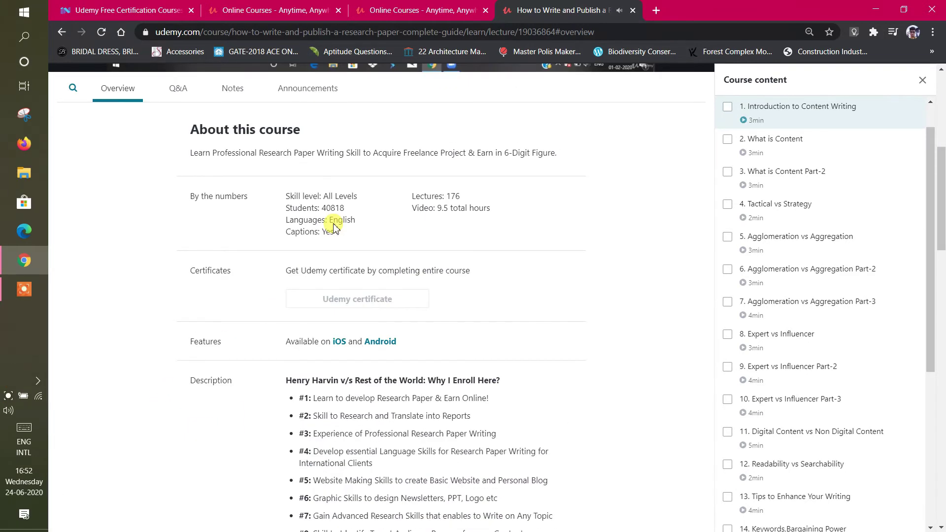
{"action": "scroll", "coordinate": [333, 228], "scroll_direction": "up", "scroll_amount": 3}
{"action": "scroll", "coordinate": [339, 222], "scroll_direction": "up", "scroll_amount": 2}
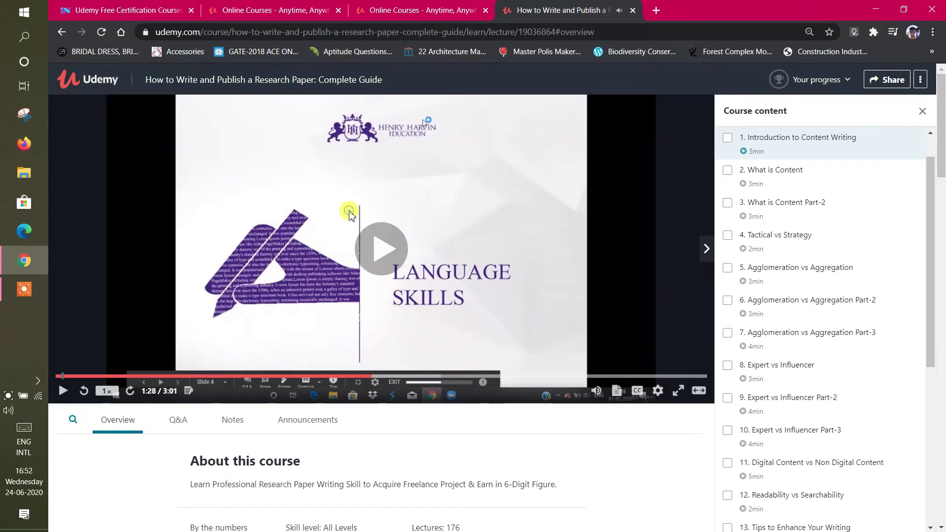
{"action": "left_click", "coordinate": [153, 6]}
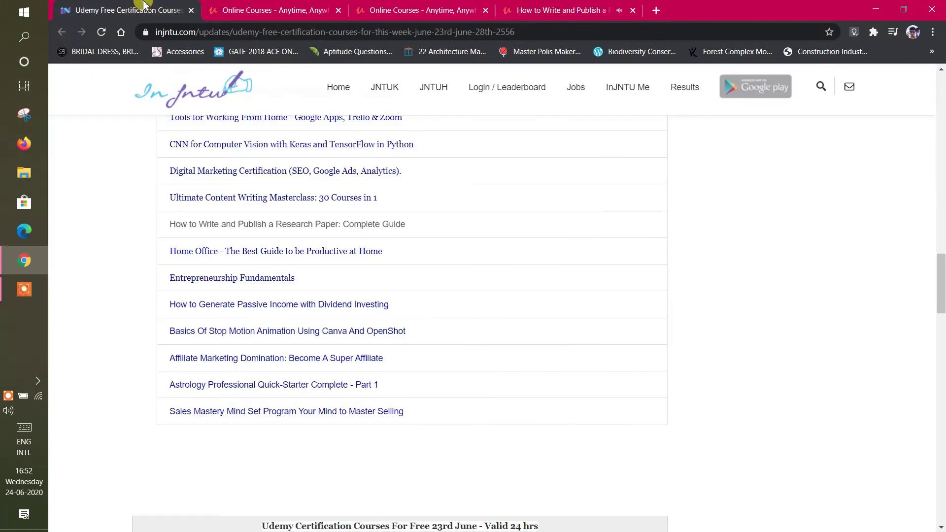
- Open the Home Office course in a new tab, view its page, and return to injntu
{"action": "right_click", "coordinate": [189, 259]}
{"action": "left_click", "coordinate": [203, 262]}
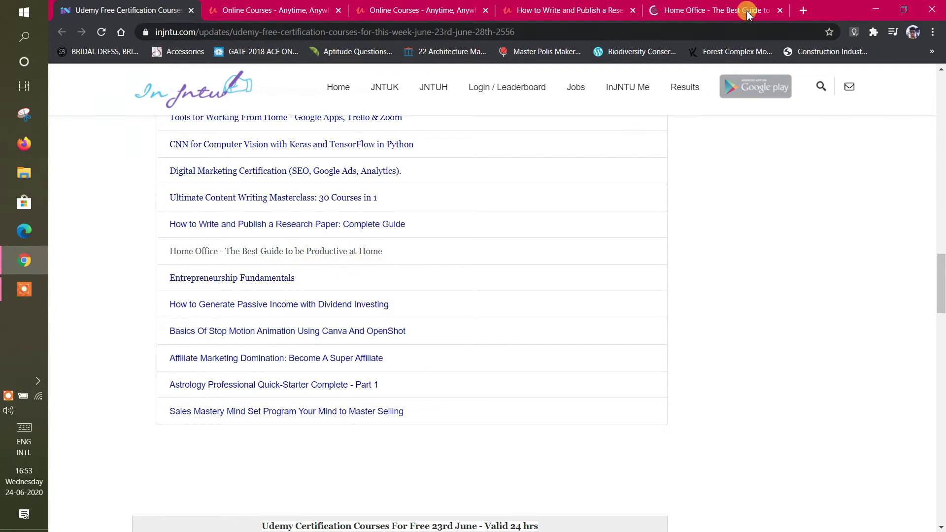
{"action": "left_click", "coordinate": [710, 4]}
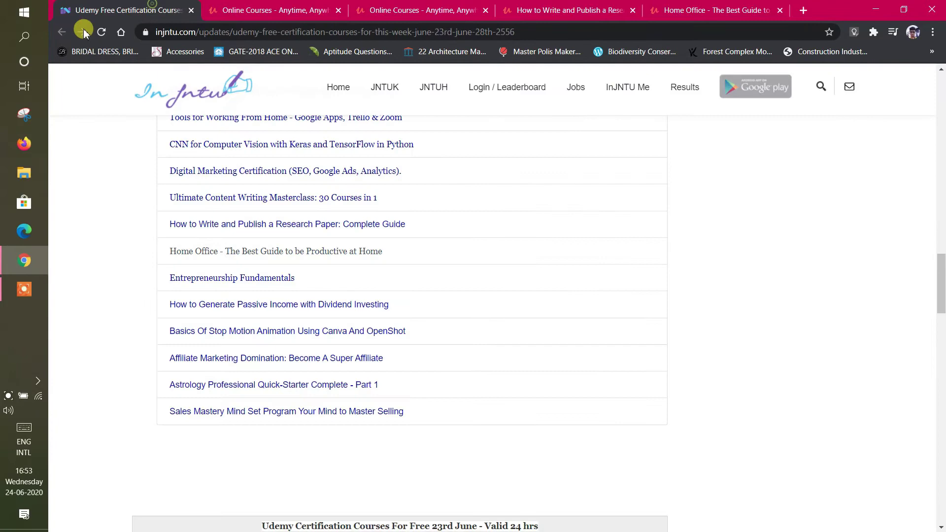
{"action": "left_click", "coordinate": [127, 10]}
- Open Entrepreneurship Fundamentals in a new tab, enroll free, and return to the injntu list
{"action": "right_click", "coordinate": [182, 281]}
{"action": "left_click", "coordinate": [187, 288]}
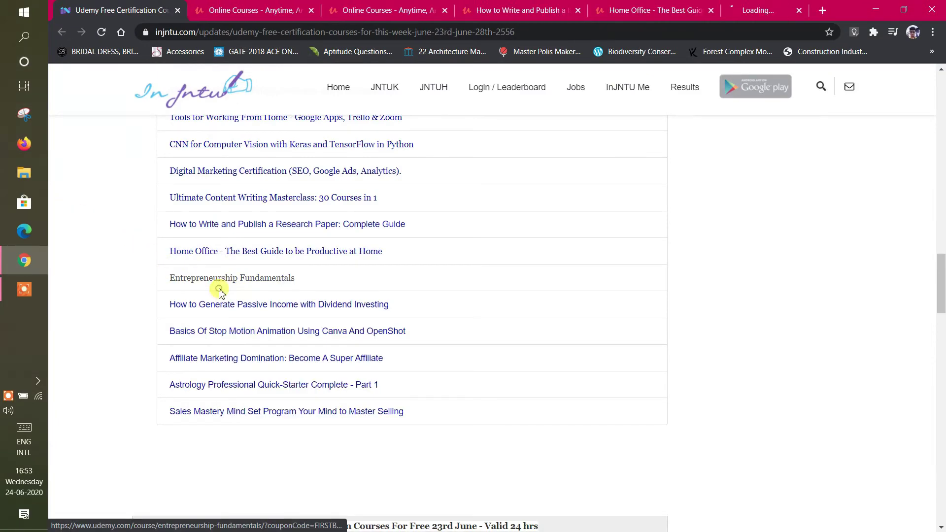
{"action": "left_click", "coordinate": [746, 9]}
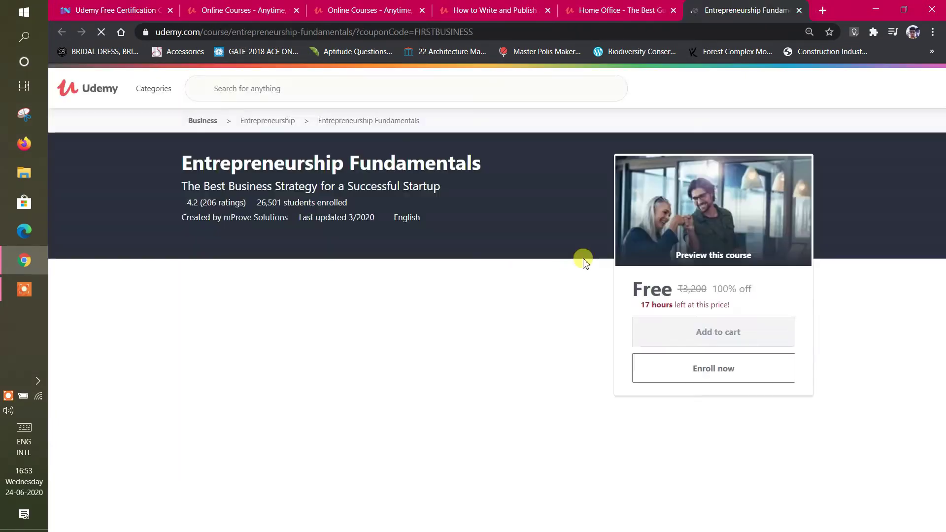
{"action": "scroll", "coordinate": [551, 263], "scroll_direction": "down", "scroll_amount": 3}
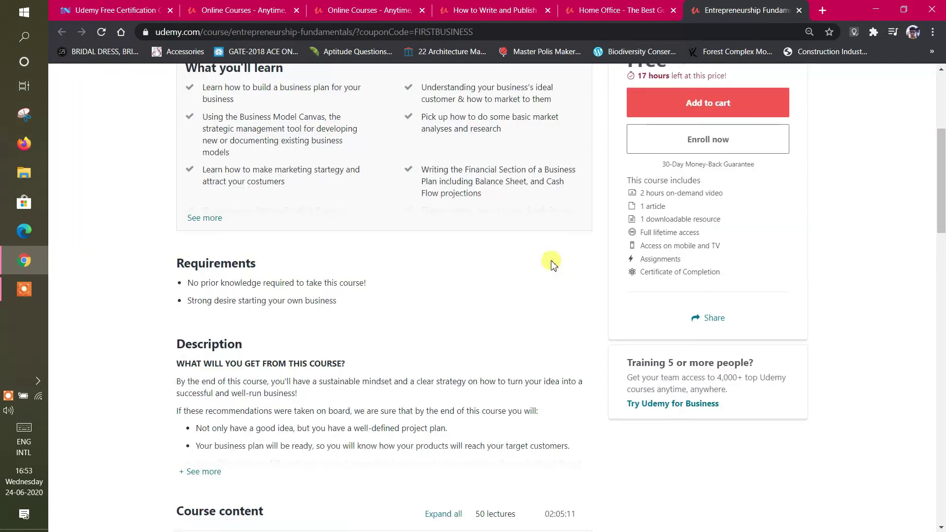
{"action": "left_click", "coordinate": [649, 191]}
{"action": "scroll", "coordinate": [555, 247], "scroll_direction": "down", "scroll_amount": 3}
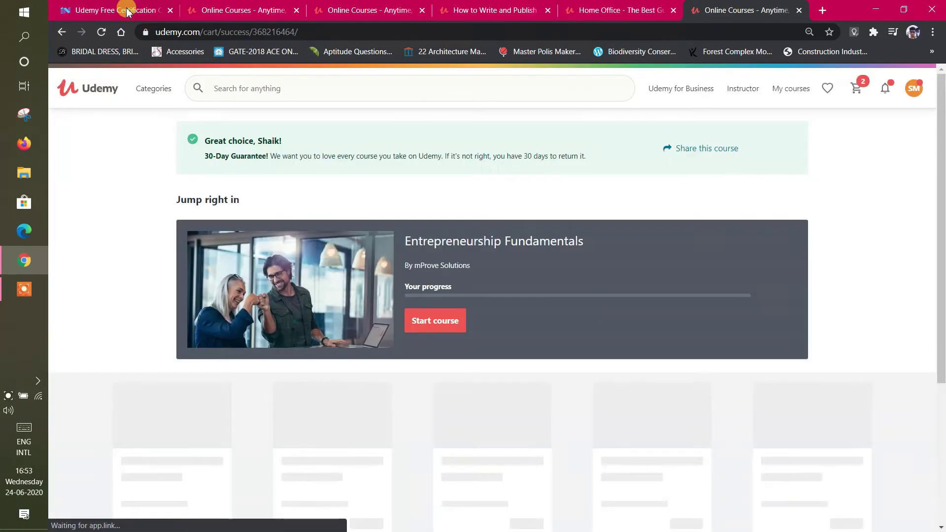
{"action": "left_click", "coordinate": [122, 7]}
- Open the Dividend Investing passive income course in a new tab, wishlist it, and return to injntu
{"action": "right_click", "coordinate": [206, 312]}
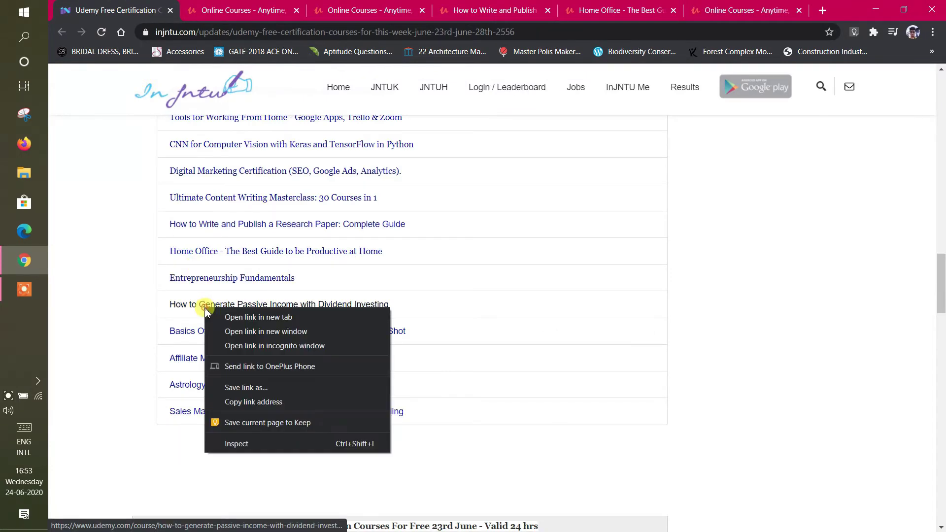
{"action": "left_click", "coordinate": [214, 319]}
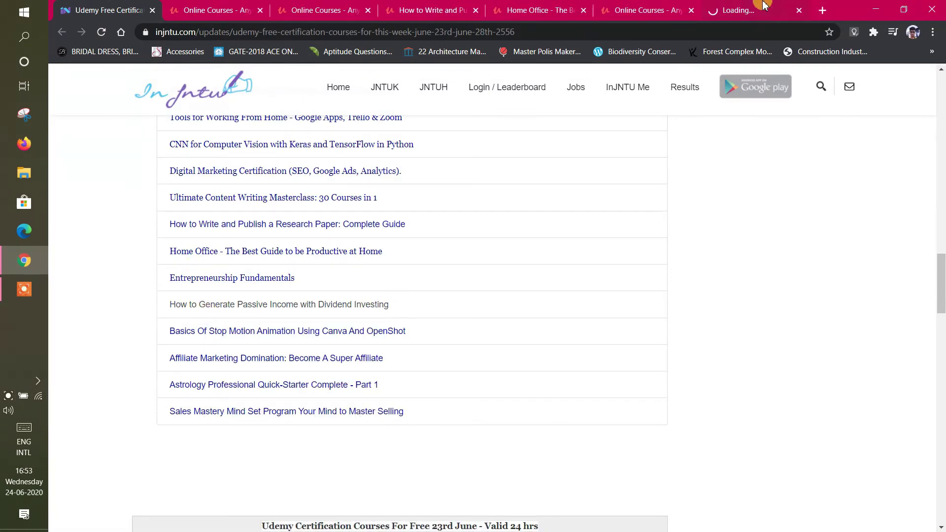
{"action": "left_click", "coordinate": [761, 11]}
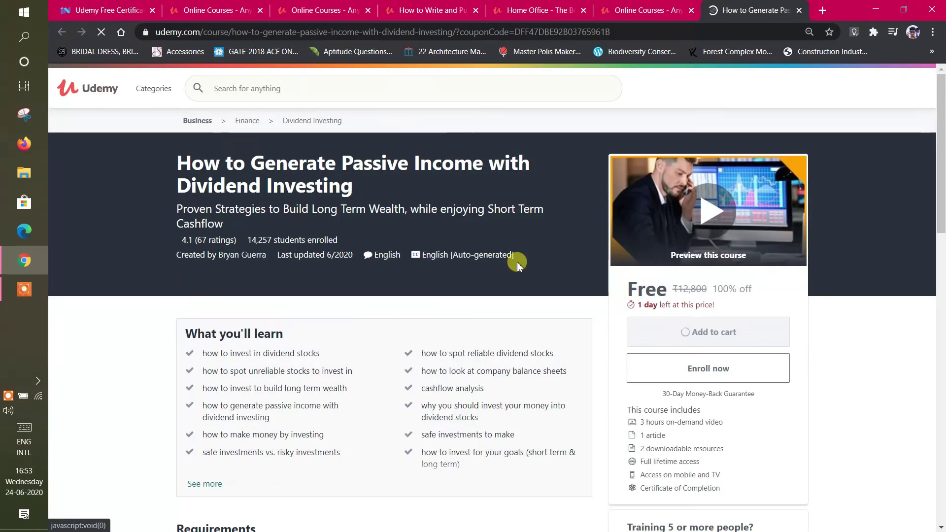
{"action": "scroll", "coordinate": [516, 261], "scroll_direction": "down", "scroll_amount": 4}
{"action": "scroll", "coordinate": [516, 262], "scroll_direction": "down", "scroll_amount": 6}
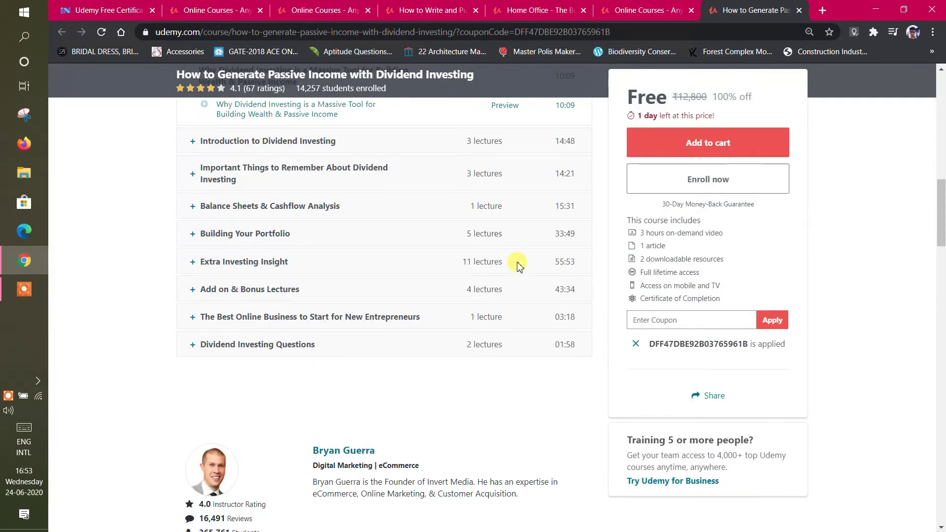
{"action": "scroll", "coordinate": [517, 263], "scroll_direction": "up", "scroll_amount": 3}
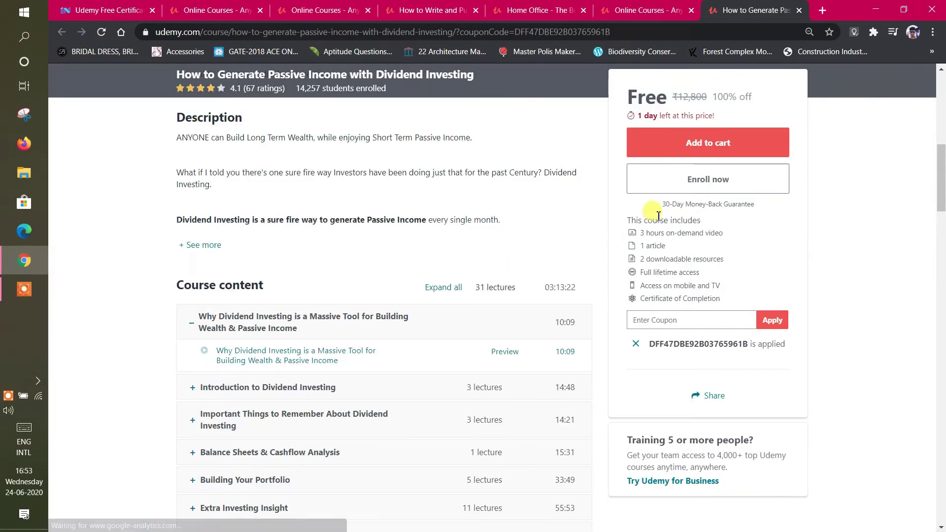
{"action": "scroll", "coordinate": [654, 211], "scroll_direction": "up", "scroll_amount": 4}
{"action": "scroll", "coordinate": [692, 245], "scroll_direction": "up", "scroll_amount": 3}
{"action": "left_click", "coordinate": [777, 146]}
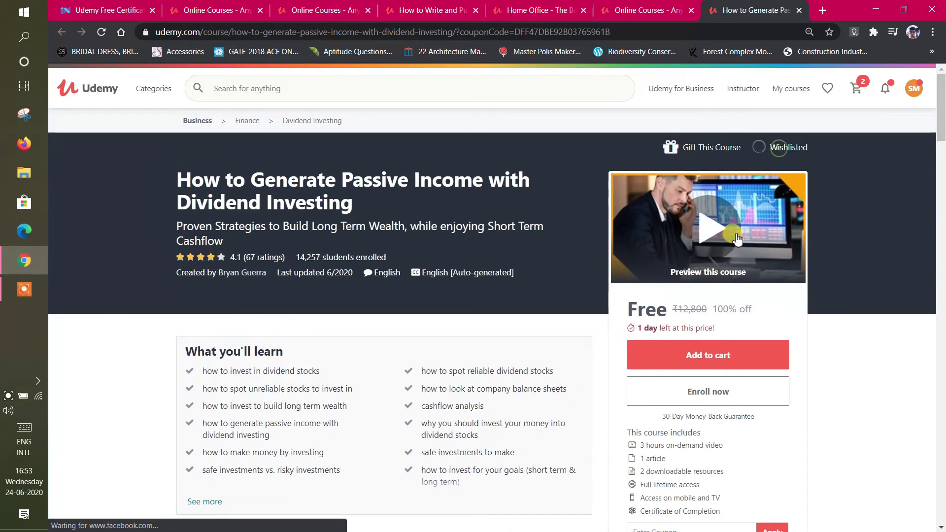
{"action": "scroll", "coordinate": [644, 355], "scroll_direction": "down", "scroll_amount": 3}
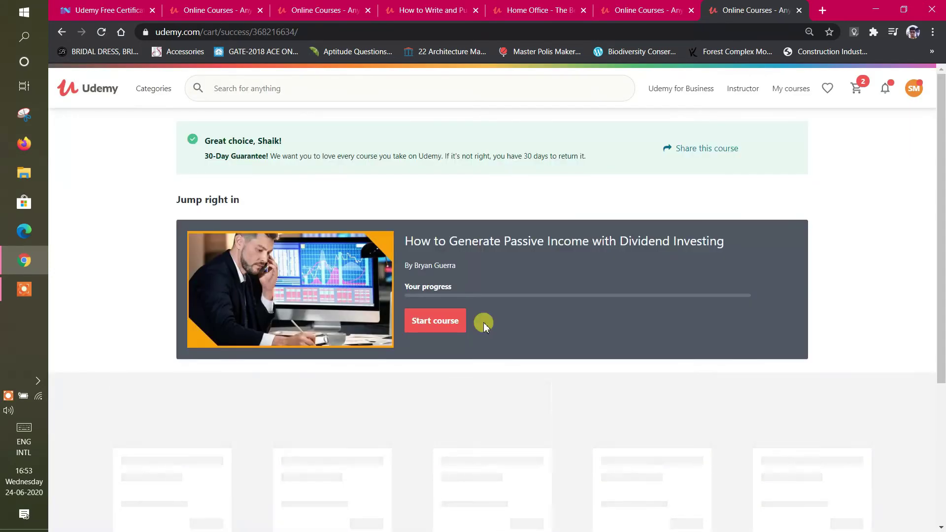
{"action": "left_click", "coordinate": [103, 8]}
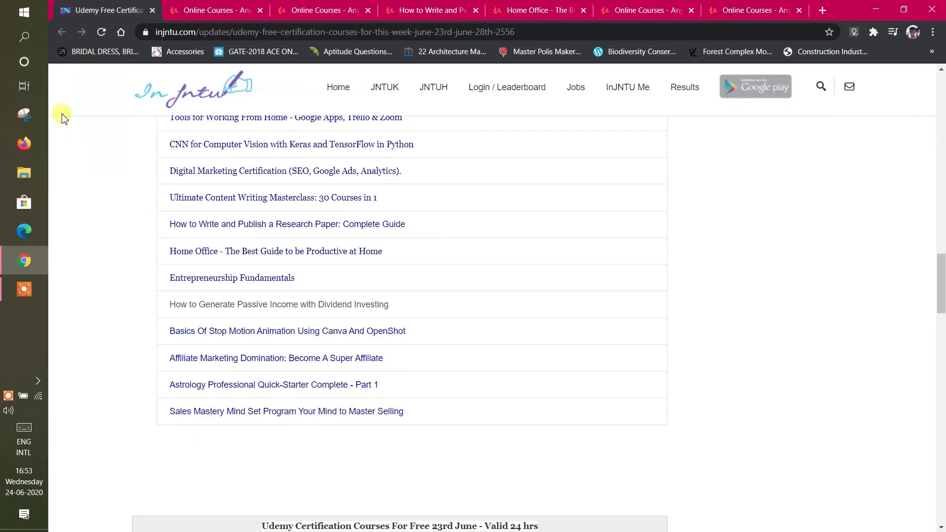
- Open Basics Of Stop Motion Animation in a new tab, enroll free, and return to injntu
{"action": "right_click", "coordinate": [209, 331]}
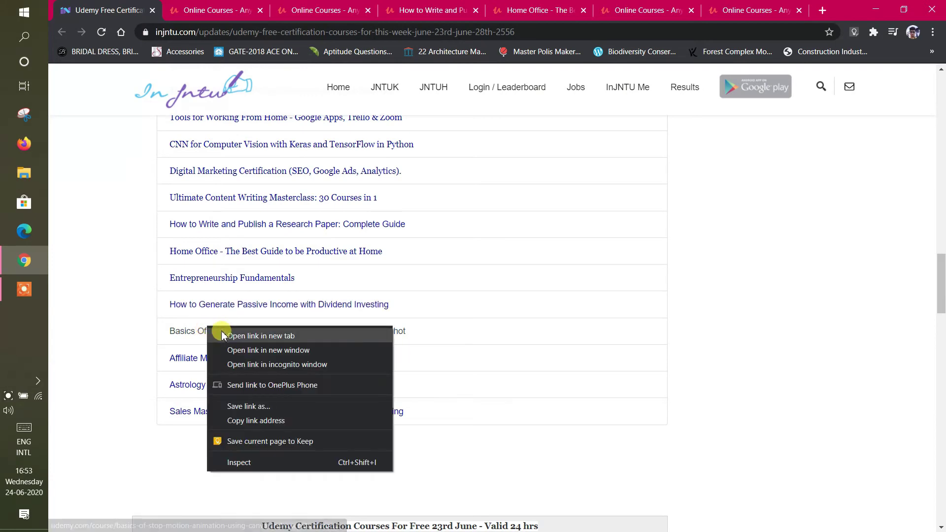
{"action": "left_click", "coordinate": [225, 336]}
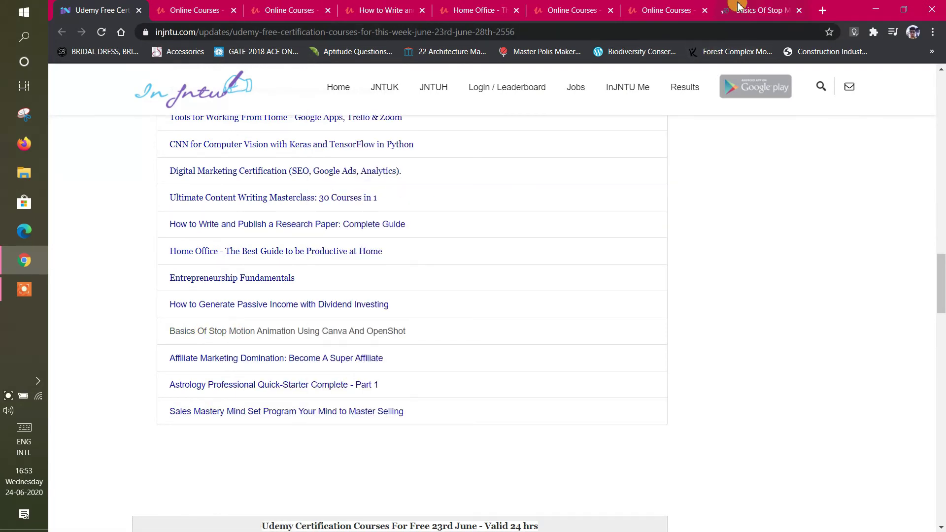
{"action": "left_click", "coordinate": [739, 7]}
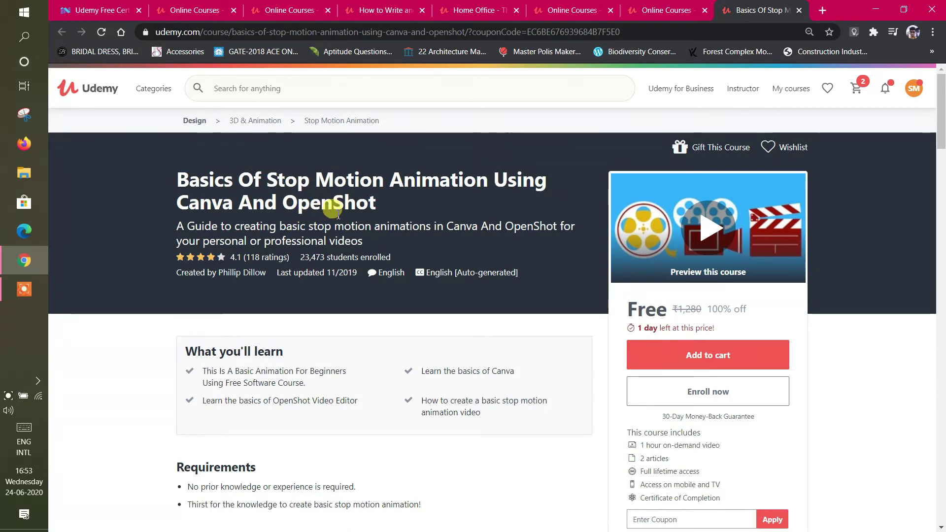
{"action": "scroll", "coordinate": [425, 227], "scroll_direction": "down", "scroll_amount": 3}
{"action": "scroll", "coordinate": [425, 231], "scroll_direction": "down", "scroll_amount": 3}
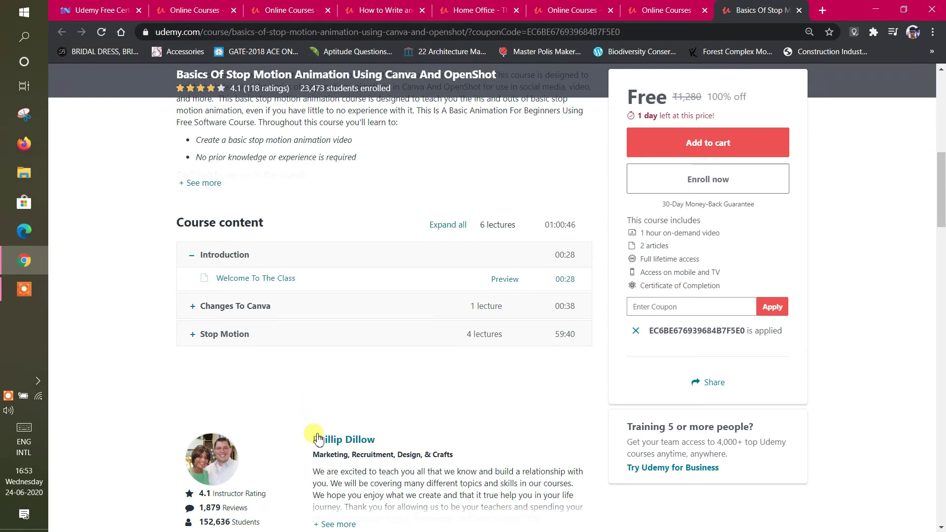
{"action": "scroll", "coordinate": [569, 368], "scroll_direction": "up", "scroll_amount": 4}
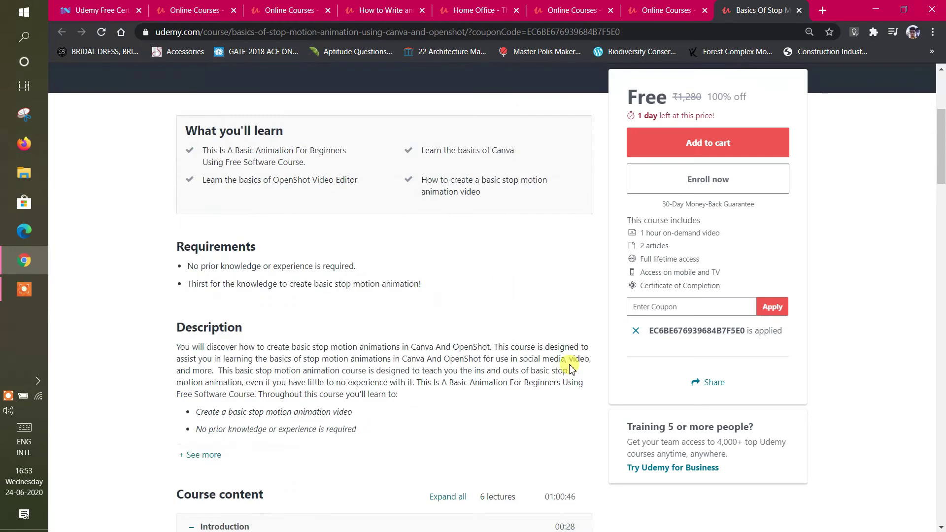
{"action": "scroll", "coordinate": [569, 368], "scroll_direction": "up", "scroll_amount": 3}
{"action": "left_click", "coordinate": [644, 391]}
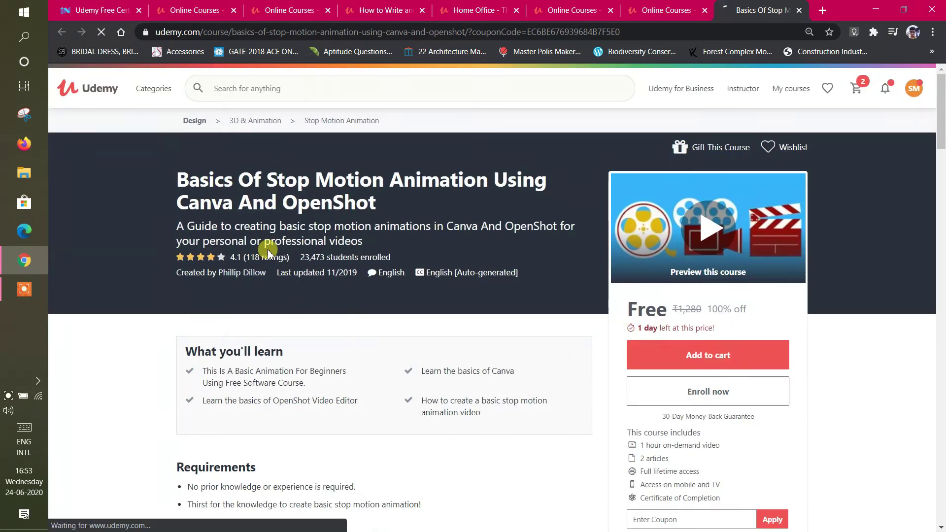
{"action": "left_click", "coordinate": [111, 10]}
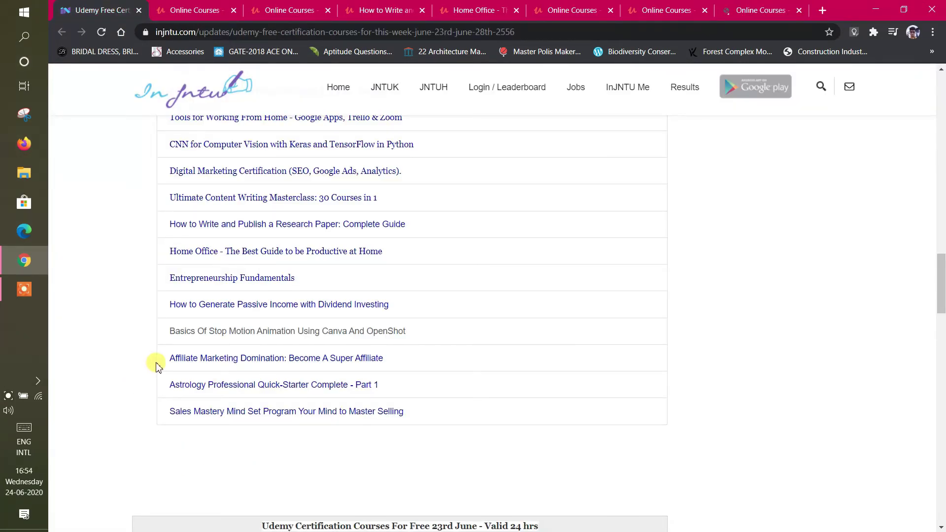
- Open Affiliate Marketing Domination in a new tab, enroll free, and return to the injntu list
{"action": "right_click", "coordinate": [183, 360]}
{"action": "left_click", "coordinate": [198, 362]}
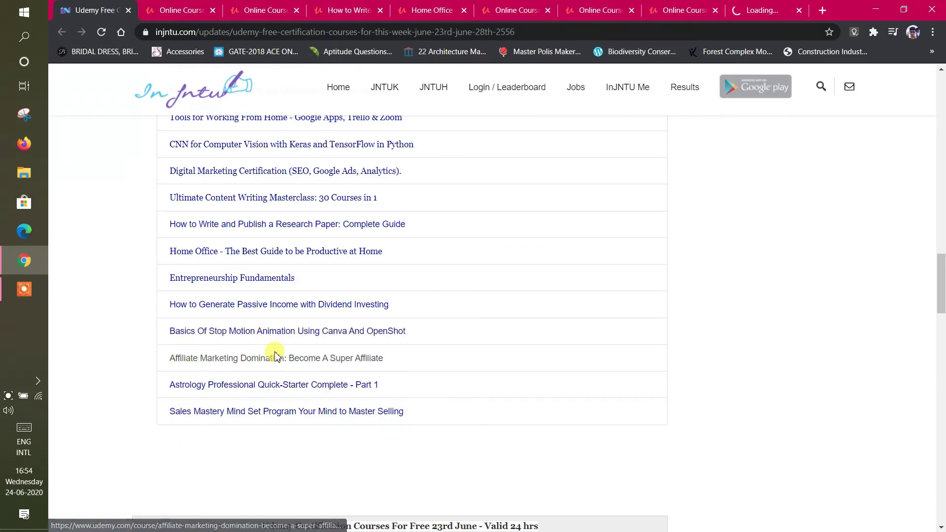
{"action": "left_click", "coordinate": [750, 6]}
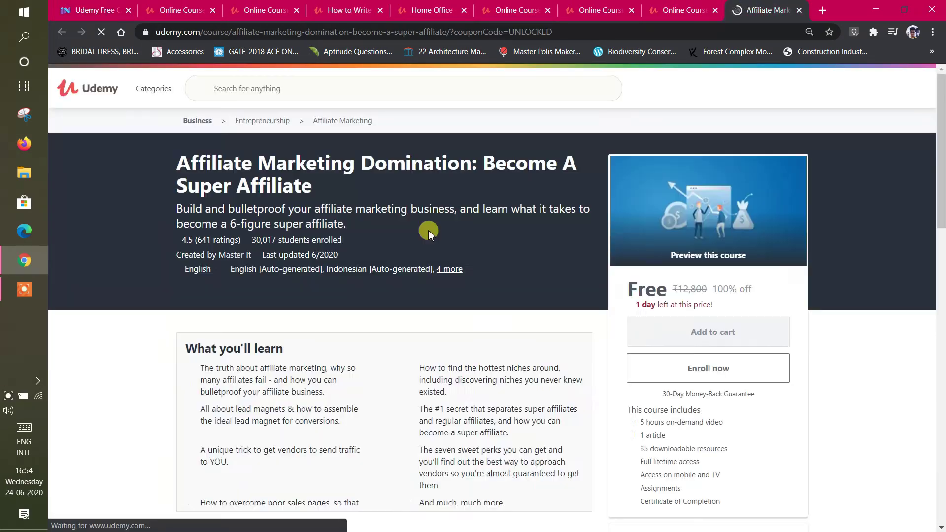
{"action": "scroll", "coordinate": [427, 231], "scroll_direction": "down", "scroll_amount": 3}
{"action": "scroll", "coordinate": [427, 231], "scroll_direction": "down", "scroll_amount": 3}
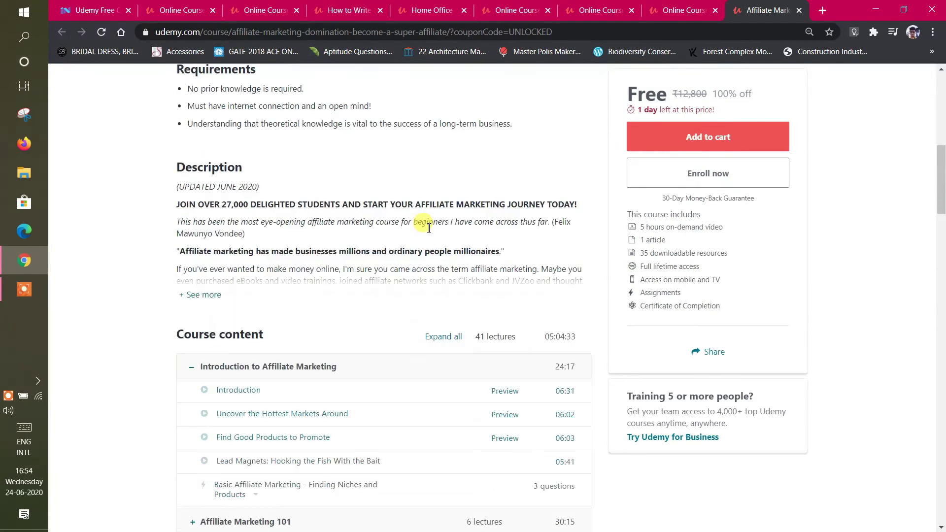
{"action": "scroll", "coordinate": [427, 230], "scroll_direction": "down", "scroll_amount": 3}
{"action": "scroll", "coordinate": [427, 230], "scroll_direction": "up", "scroll_amount": 3}
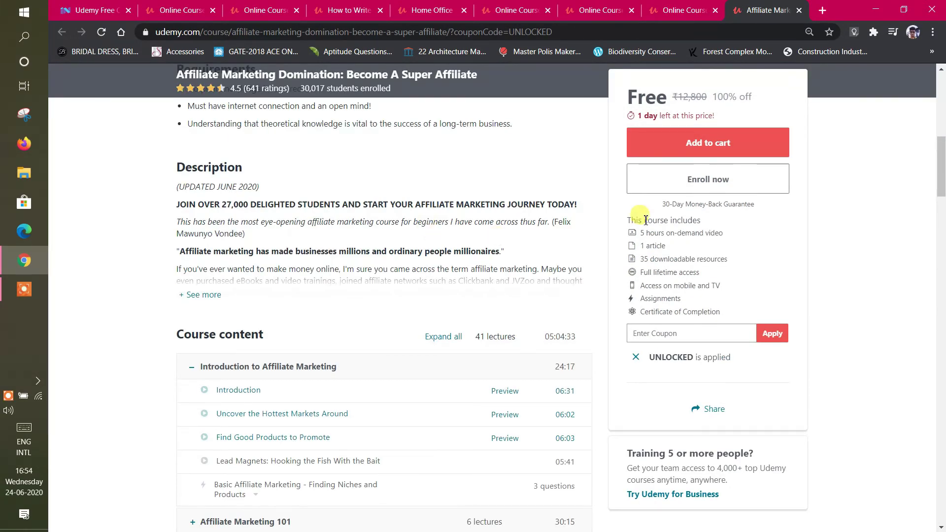
{"action": "scroll", "coordinate": [694, 183], "scroll_direction": "up", "scroll_amount": 6}
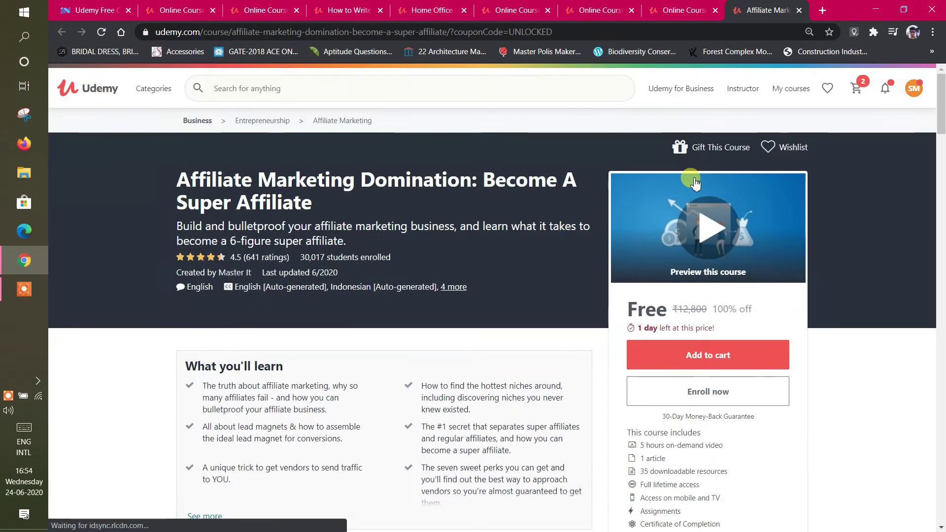
{"action": "left_click", "coordinate": [661, 392]}
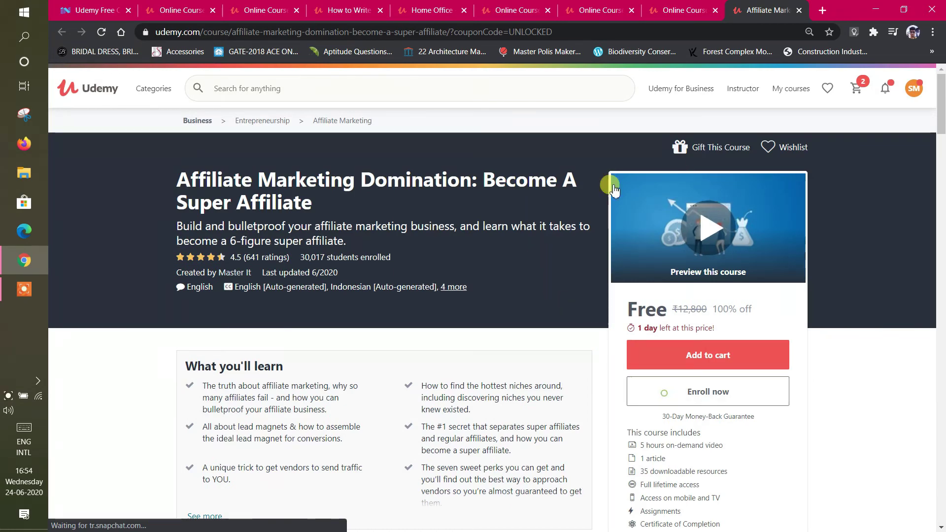
{"action": "left_click", "coordinate": [94, 10]}
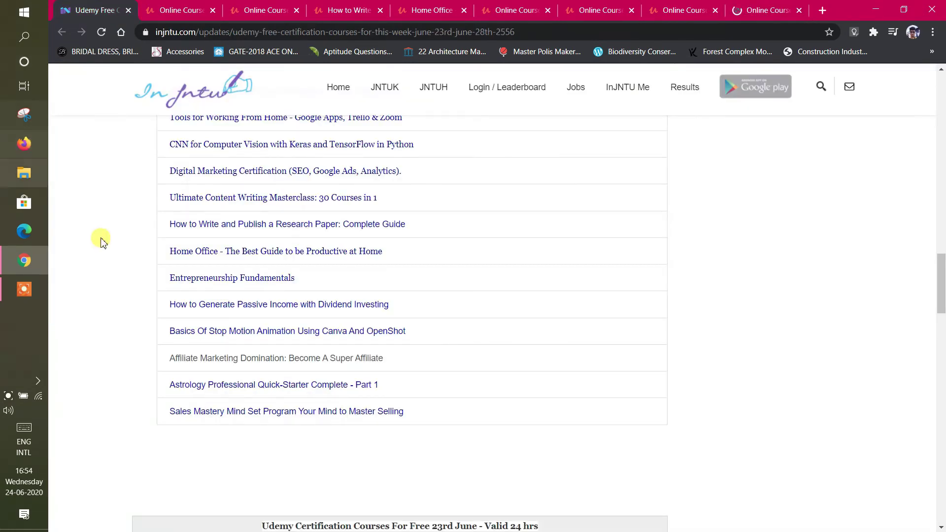
- Open Astrology Professional Quick-Starter Part 1 in a new tab, enroll free, and return to injntu
{"action": "right_click", "coordinate": [184, 392]}
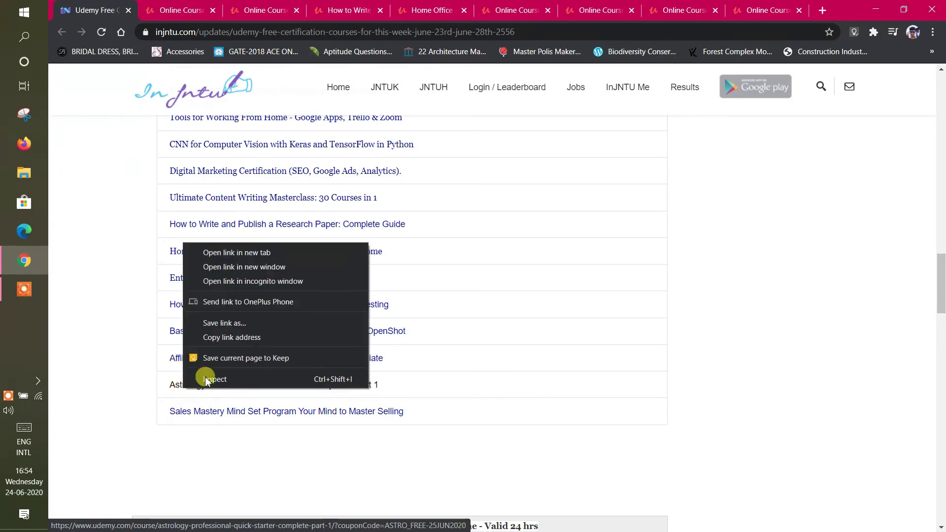
{"action": "left_click", "coordinate": [219, 262]}
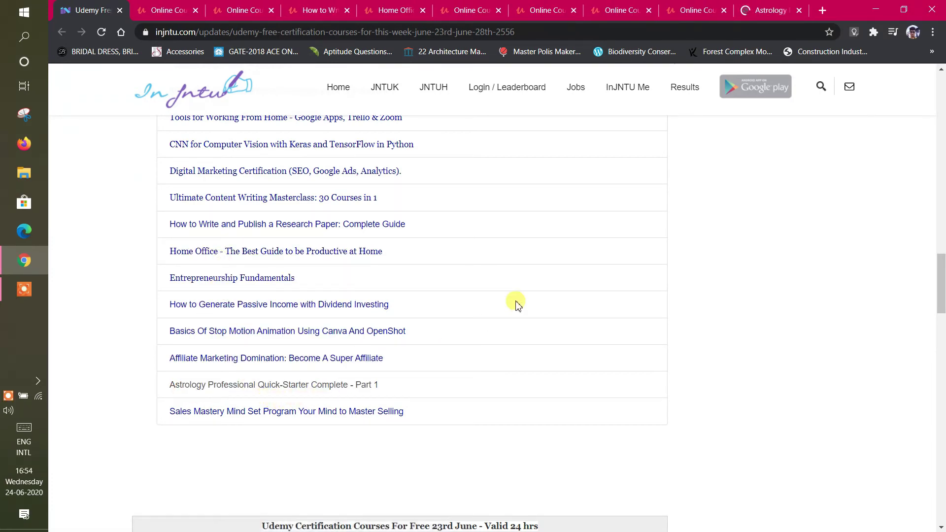
{"action": "scroll", "coordinate": [514, 303], "scroll_direction": "down", "scroll_amount": 3}
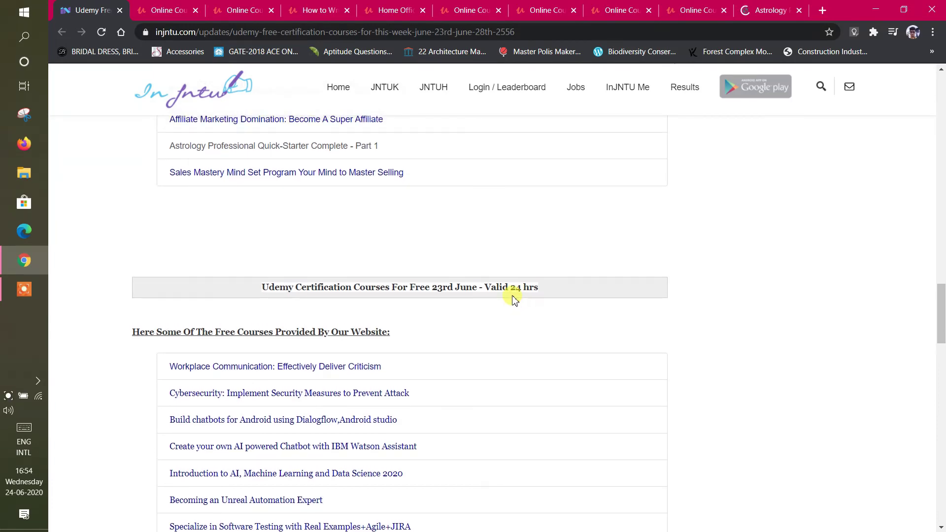
{"action": "scroll", "coordinate": [515, 300], "scroll_direction": "down", "scroll_amount": 3}
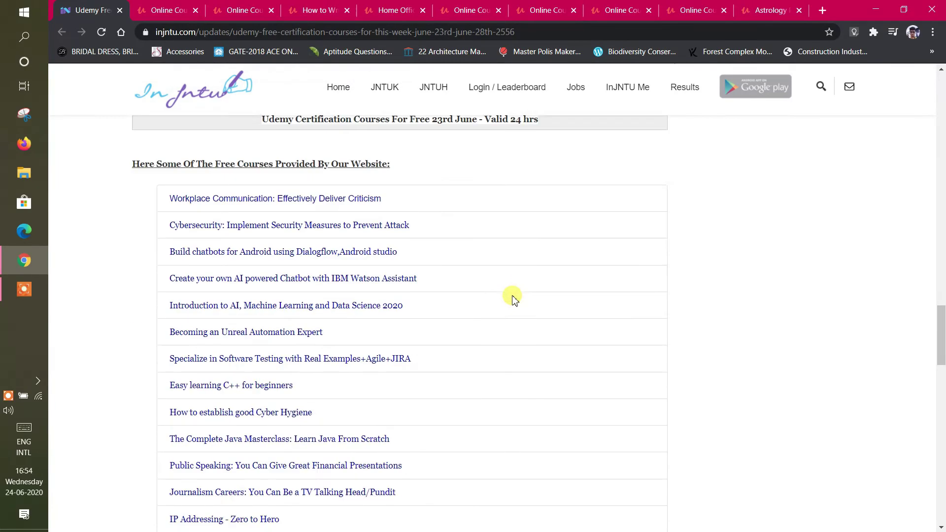
{"action": "scroll", "coordinate": [511, 296], "scroll_direction": "down", "scroll_amount": 3}
{"action": "right_click", "coordinate": [511, 296]}
{"action": "left_click", "coordinate": [745, 222]}
{"action": "scroll", "coordinate": [659, 291], "scroll_direction": "down", "scroll_amount": 5}
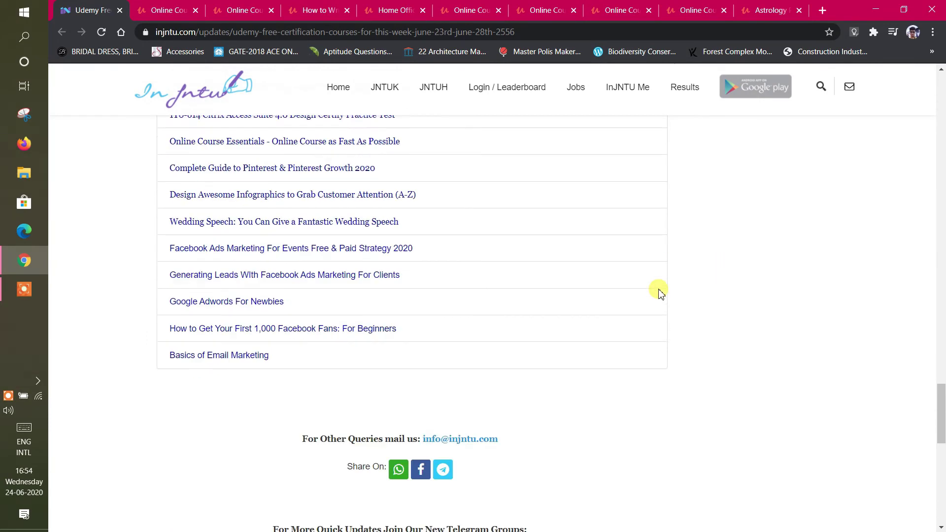
{"action": "scroll", "coordinate": [660, 293], "scroll_direction": "up", "scroll_amount": 6}
{"action": "scroll", "coordinate": [660, 293], "scroll_direction": "up", "scroll_amount": 3}
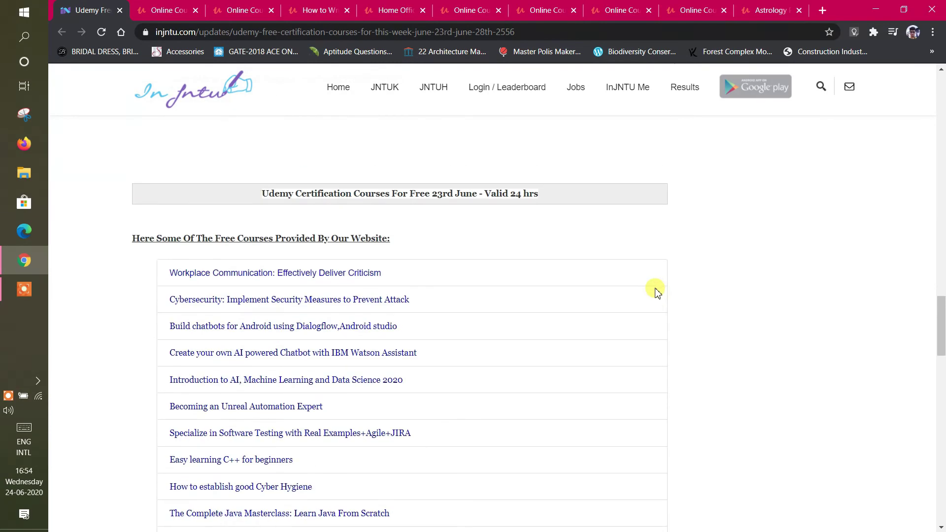
{"action": "scroll", "coordinate": [661, 274], "scroll_direction": "up", "scroll_amount": 2}
{"action": "left_click", "coordinate": [746, 5]}
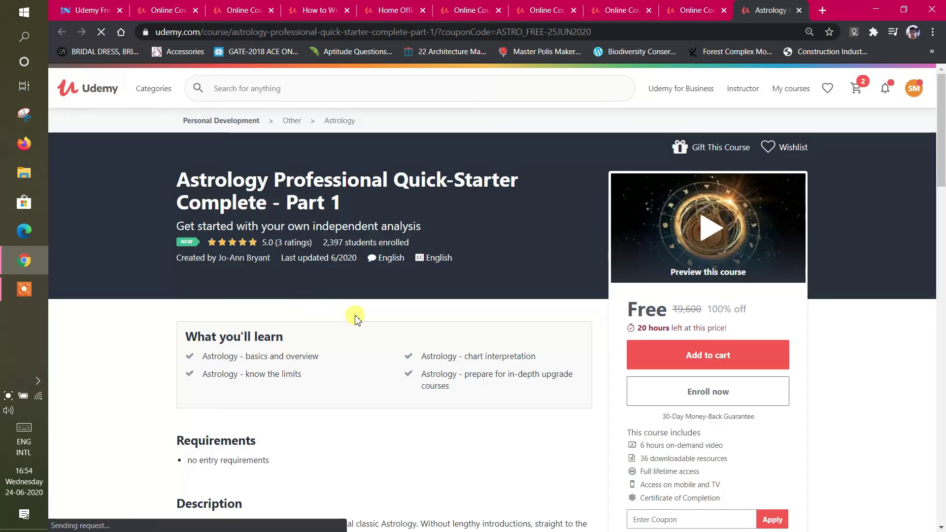
{"action": "scroll", "coordinate": [487, 340], "scroll_direction": "down", "scroll_amount": 6}
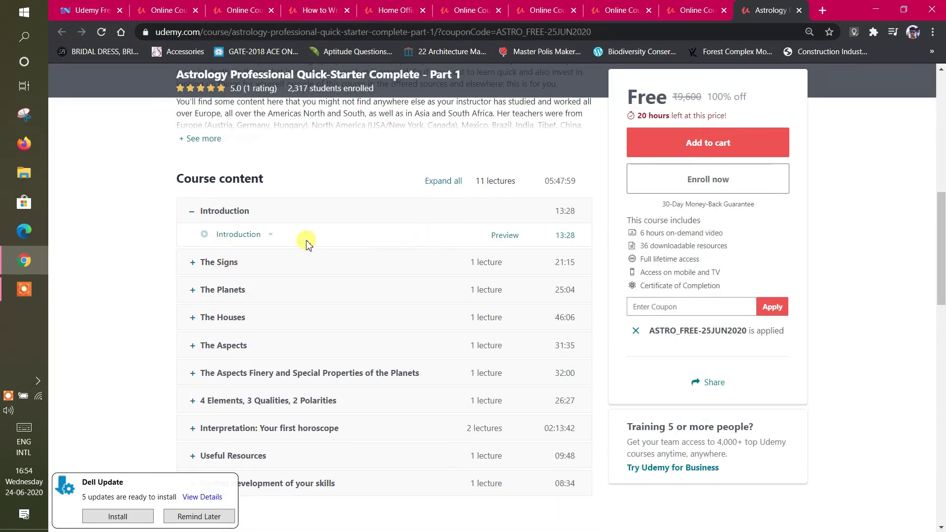
{"action": "left_click", "coordinate": [665, 179]}
{"action": "scroll", "coordinate": [431, 254], "scroll_direction": "up", "scroll_amount": 10}
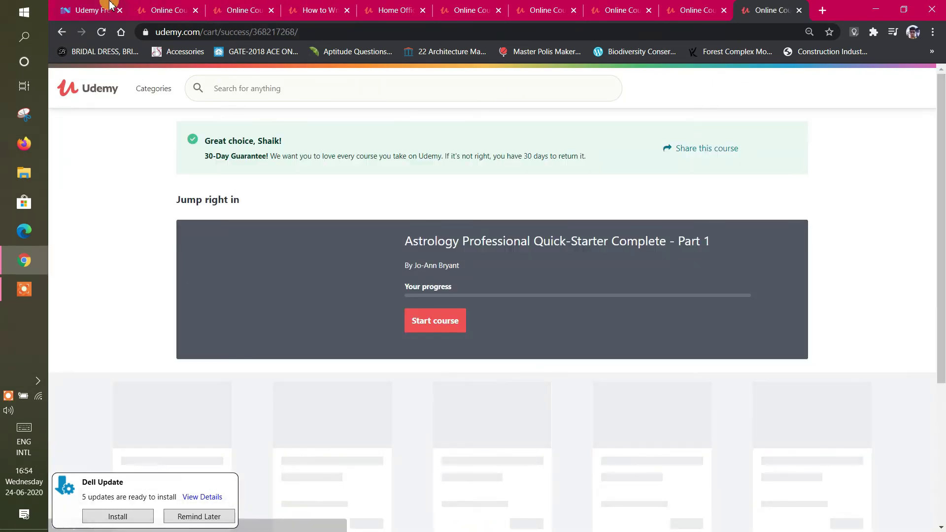
{"action": "left_click", "coordinate": [109, 8]}
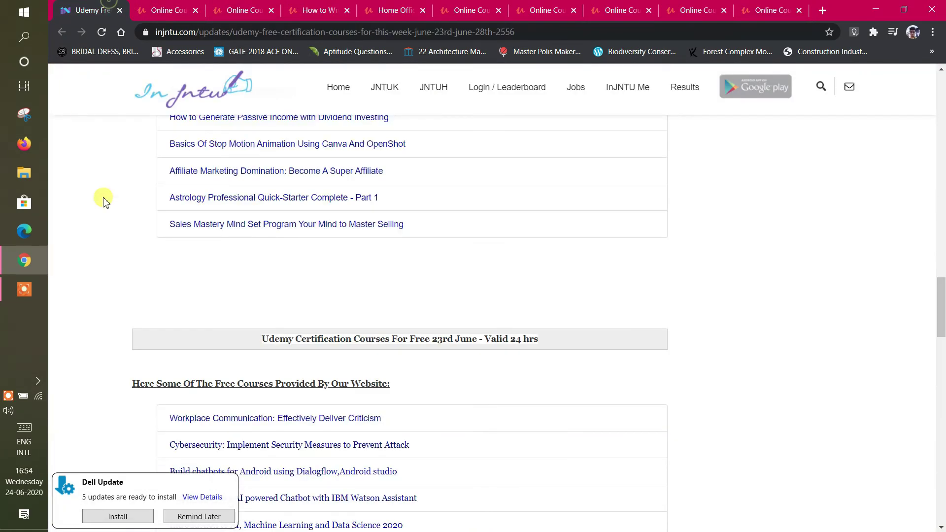
- Open Sales Mastery Mind Set in a new tab, enroll free, and return to the injntu list
{"action": "right_click", "coordinate": [231, 221]}
{"action": "right_click", "coordinate": [232, 224]}
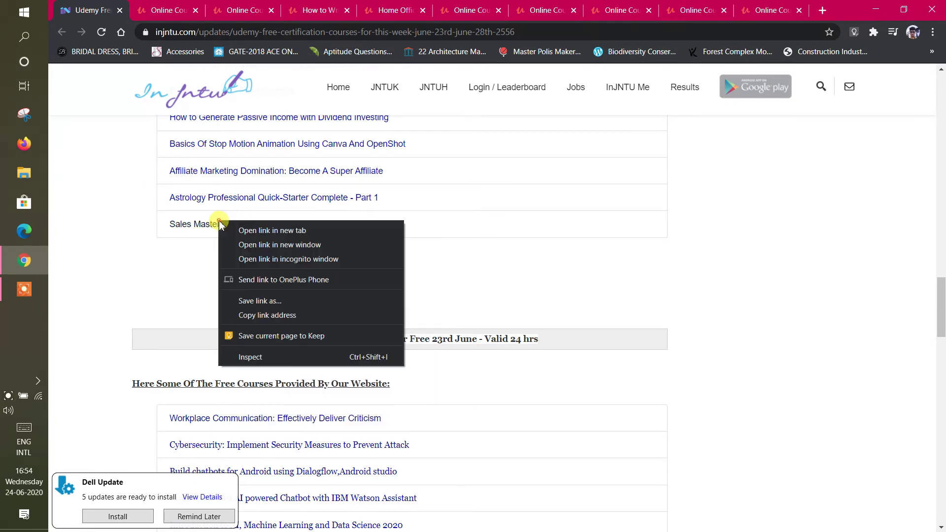
{"action": "left_click", "coordinate": [237, 228]}
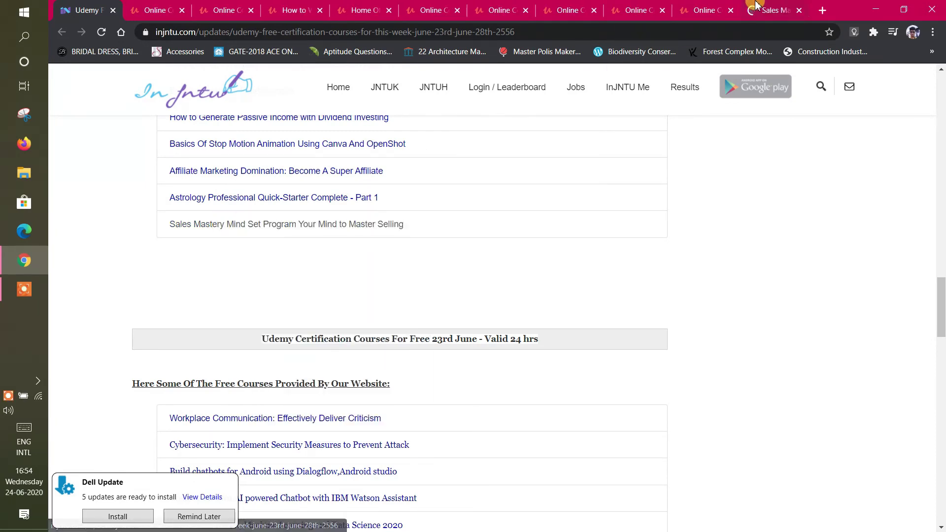
{"action": "left_click", "coordinate": [755, 6]}
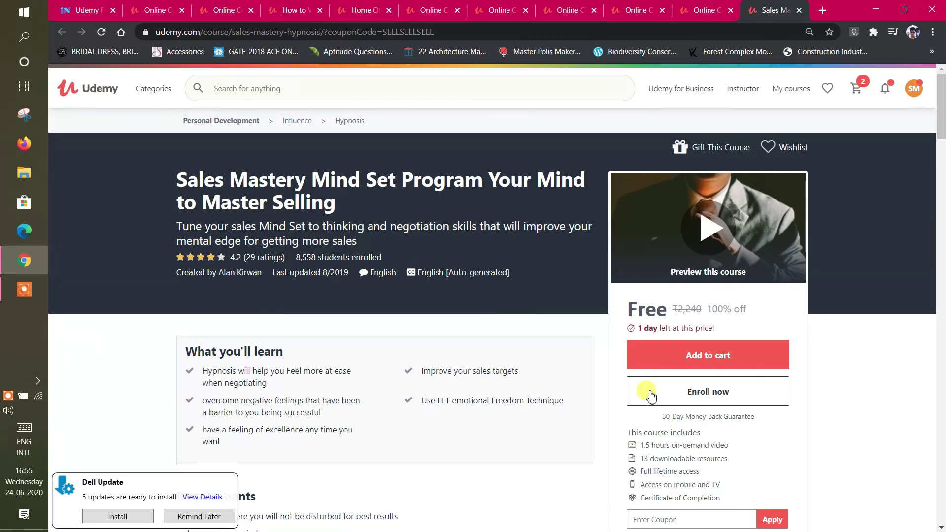
{"action": "left_click", "coordinate": [650, 397]}
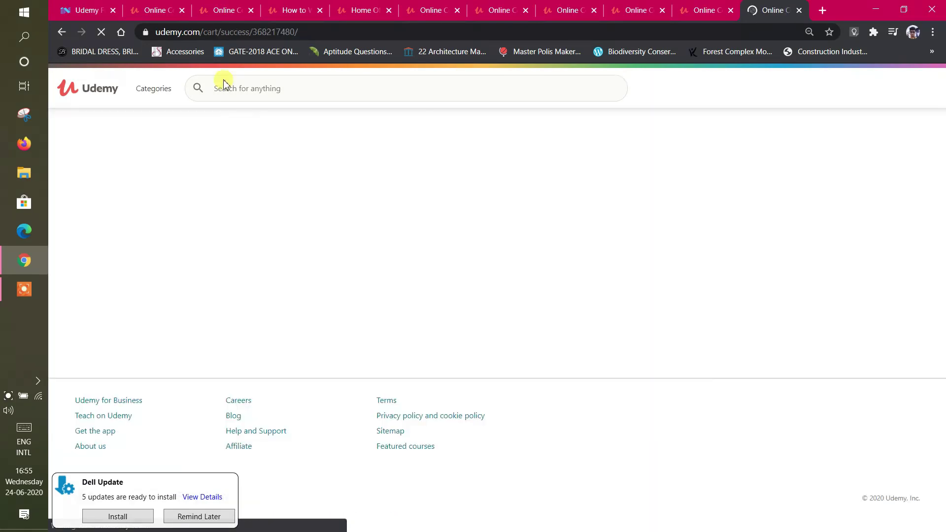
{"action": "left_click", "coordinate": [96, 8]}
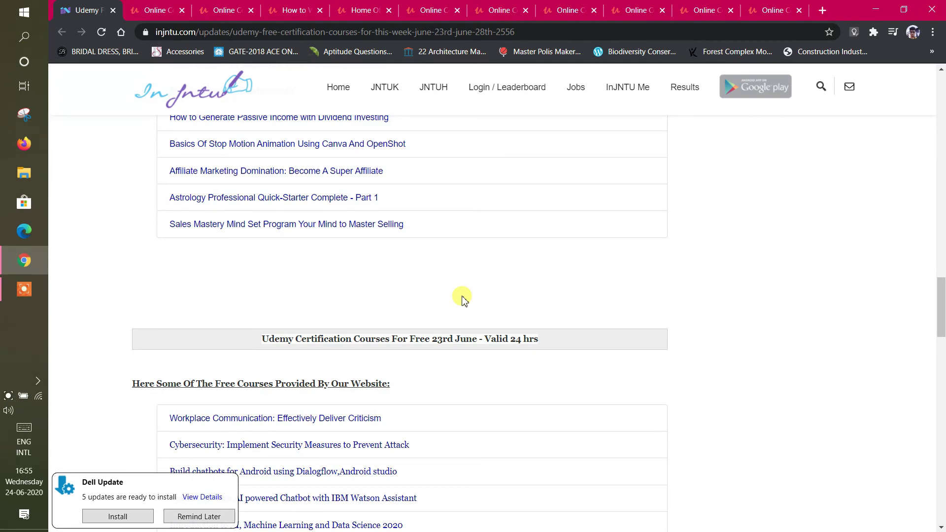
{"action": "scroll", "coordinate": [432, 295], "scroll_direction": "down", "scroll_amount": 1}
{"action": "scroll", "coordinate": [432, 296], "scroll_direction": "up", "scroll_amount": 4}
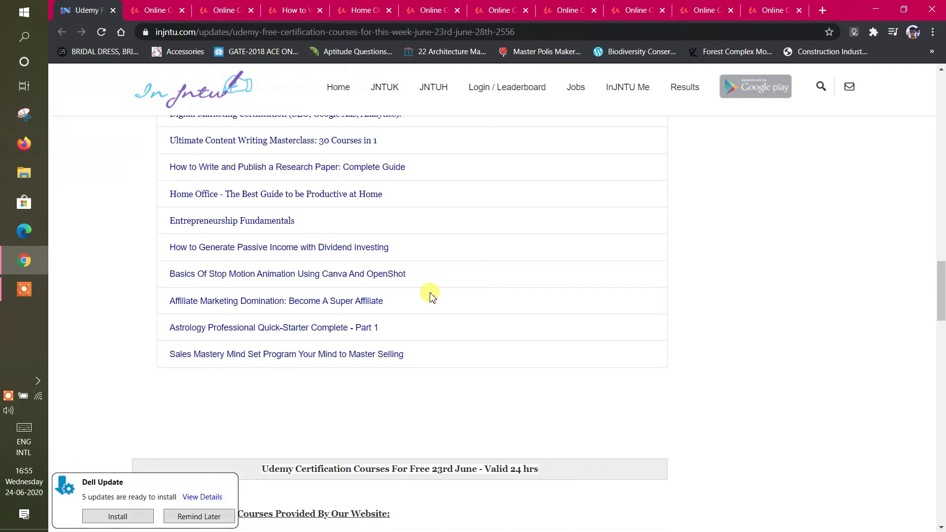
{"action": "scroll", "coordinate": [432, 296], "scroll_direction": "up", "scroll_amount": 7}
{"action": "scroll", "coordinate": [431, 296], "scroll_direction": "up", "scroll_amount": 1}
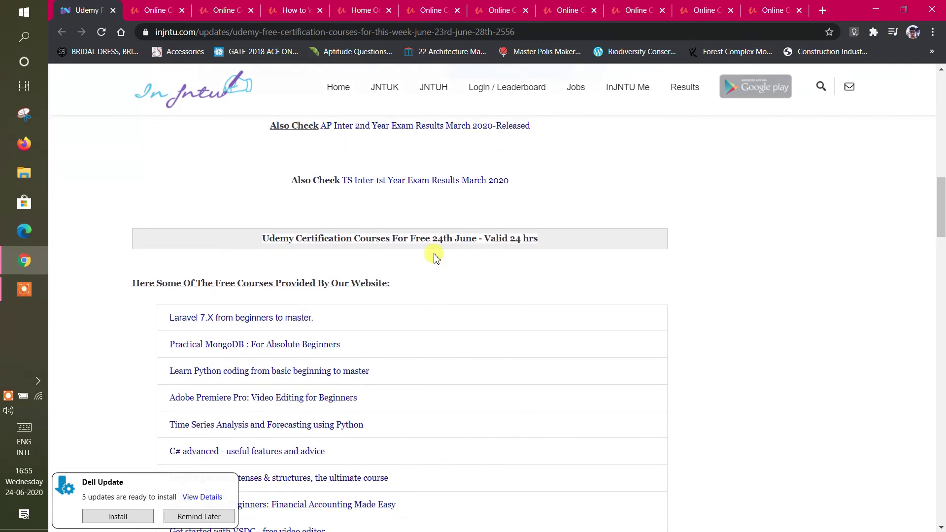
{"action": "scroll", "coordinate": [436, 257], "scroll_direction": "up", "scroll_amount": 5}
{"action": "scroll", "coordinate": [444, 257], "scroll_direction": "up", "scroll_amount": 3}
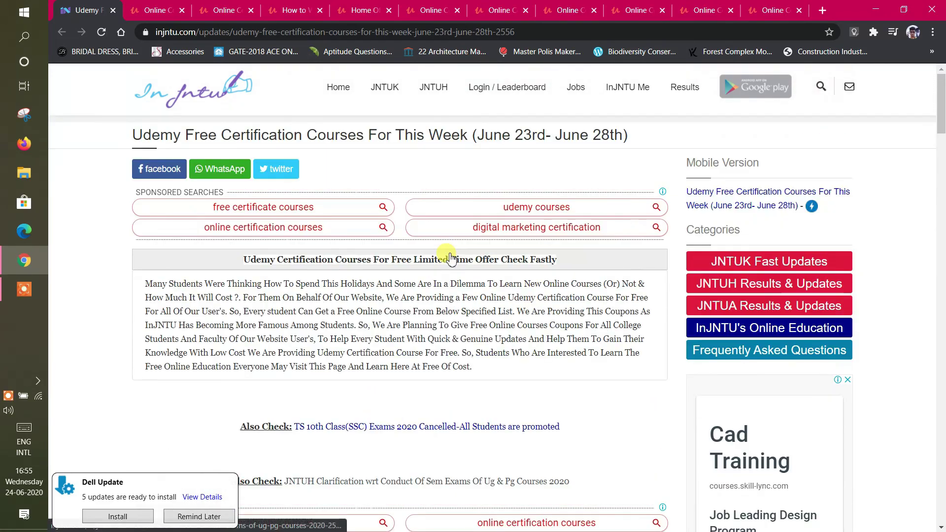
{"action": "scroll", "coordinate": [449, 257], "scroll_direction": "down", "scroll_amount": 3}
{"action": "scroll", "coordinate": [449, 256], "scroll_direction": "down", "scroll_amount": 2}
{"action": "scroll", "coordinate": [450, 257], "scroll_direction": "down", "scroll_amount": 5}
{"action": "scroll", "coordinate": [450, 256], "scroll_direction": "down", "scroll_amount": 2}
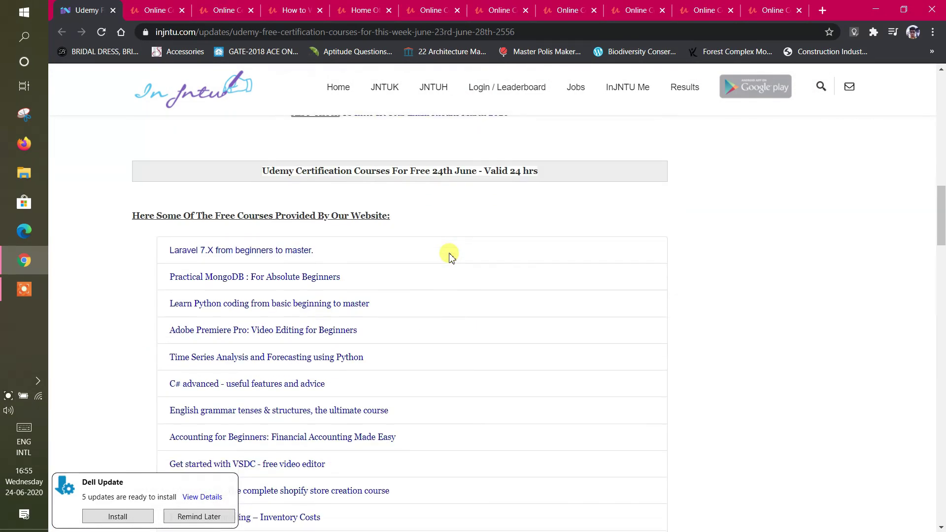
{"action": "scroll", "coordinate": [452, 196], "scroll_direction": "down", "scroll_amount": 4}
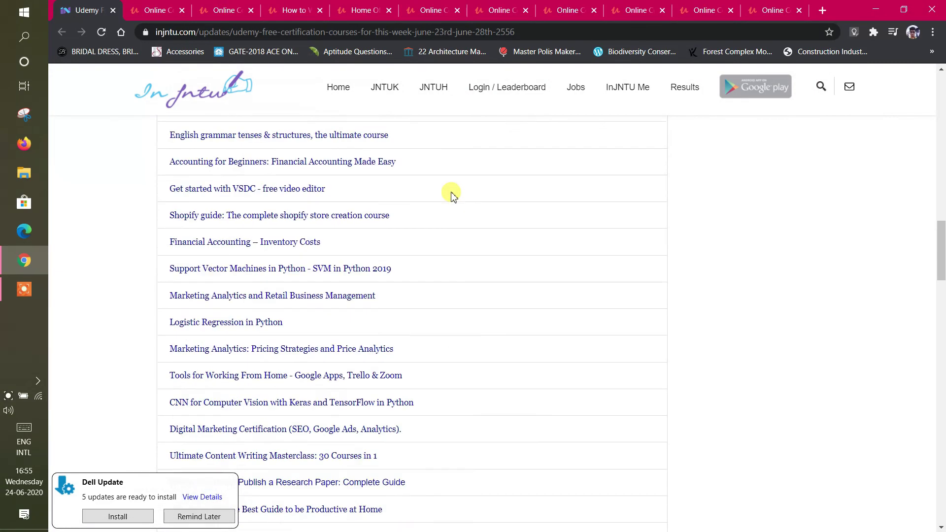
{"action": "scroll", "coordinate": [453, 196], "scroll_direction": "down", "scroll_amount": 4}
{"action": "scroll", "coordinate": [453, 196], "scroll_direction": "down", "scroll_amount": 4}
{"action": "scroll", "coordinate": [453, 196], "scroll_direction": "up", "scroll_amount": 1}
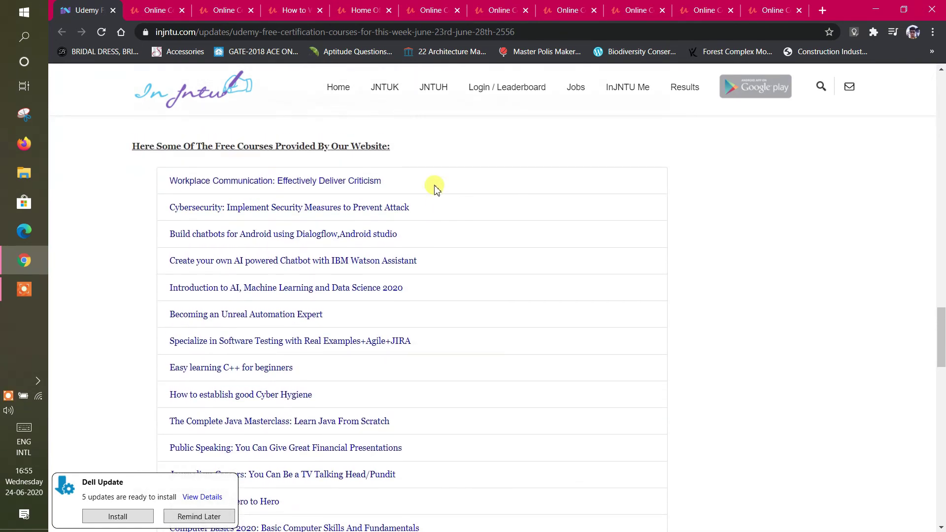
- Open a new browser tab for the 'Udemy free courses 23rd June' YouTube video
{"action": "left_click", "coordinate": [822, 10]}
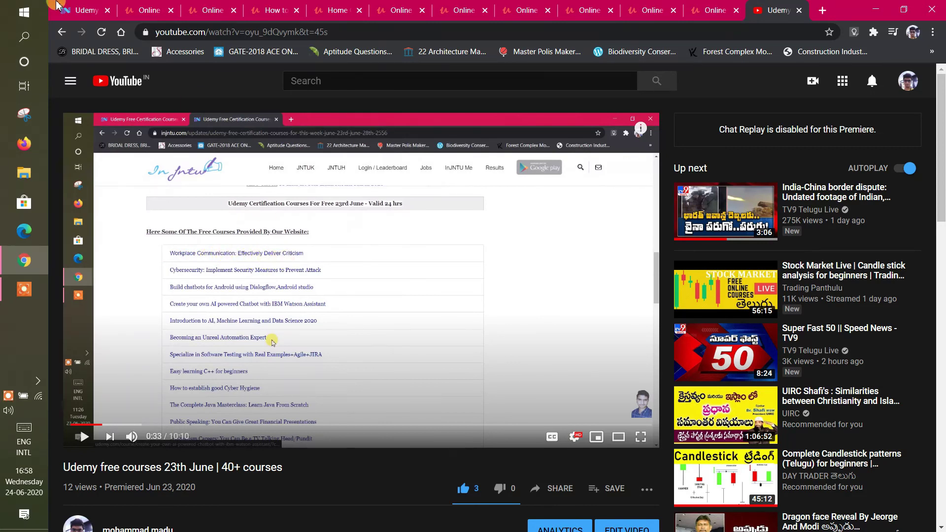
- Switch between the injntu article and the YouTube video, ending on the 24th June list
{"action": "left_click", "coordinate": [92, 9]}
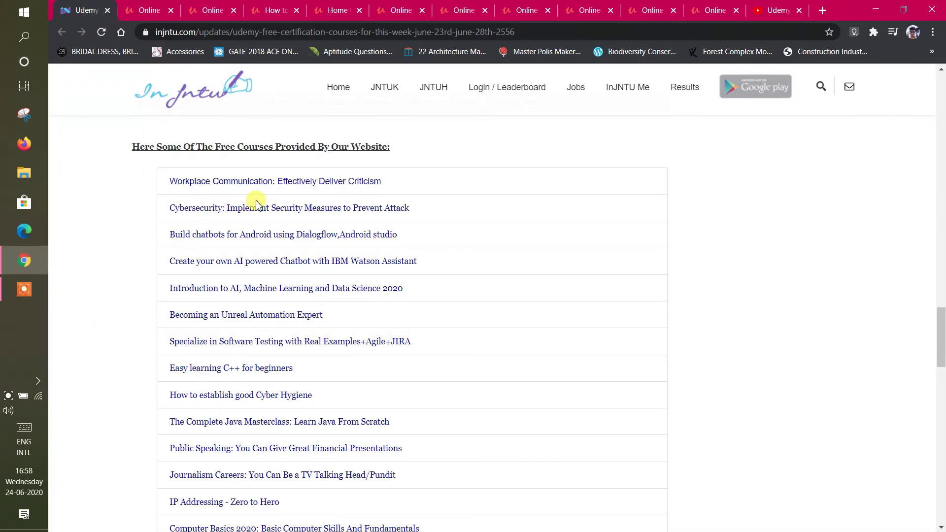
{"action": "left_click", "coordinate": [769, 9]}
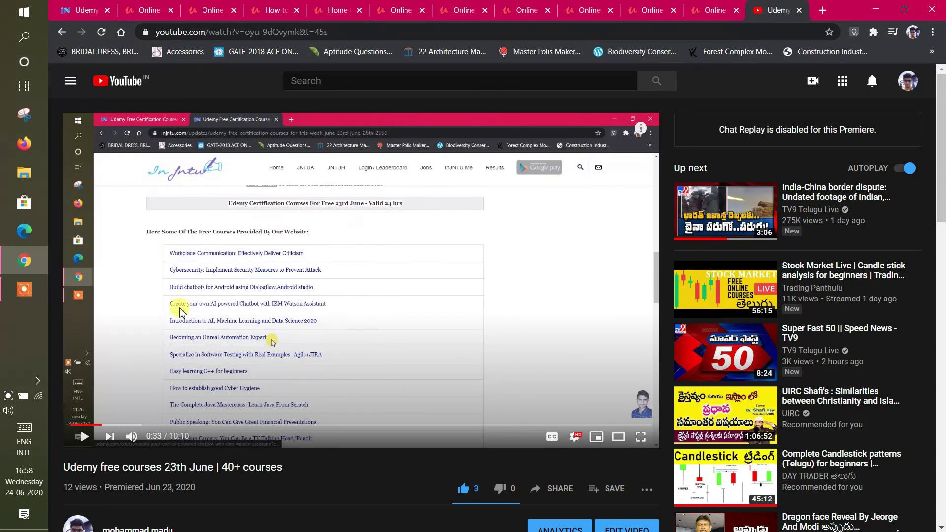
{"action": "left_click", "coordinate": [87, 10]}
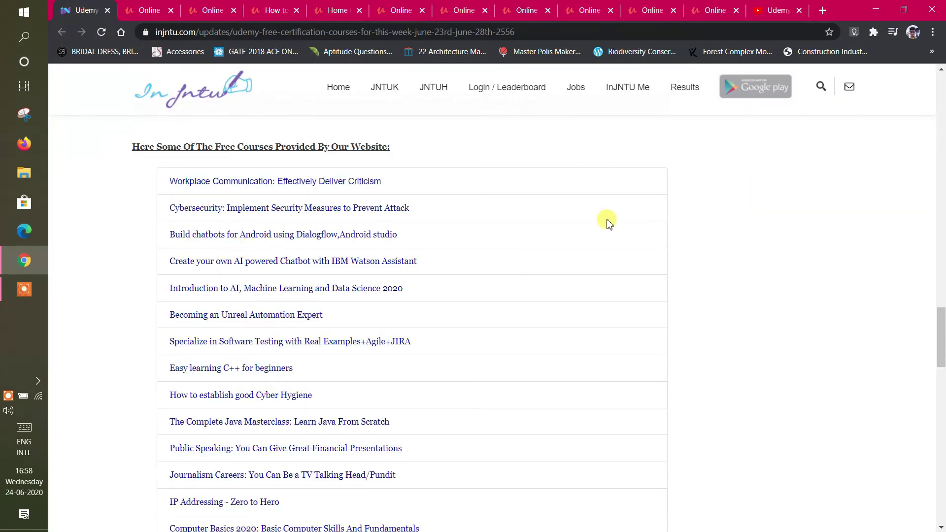
{"action": "scroll", "coordinate": [606, 220], "scroll_direction": "down", "scroll_amount": 10}
{"action": "scroll", "coordinate": [605, 235], "scroll_direction": "up", "scroll_amount": 3}
{"action": "scroll", "coordinate": [605, 236], "scroll_direction": "up", "scroll_amount": 3}
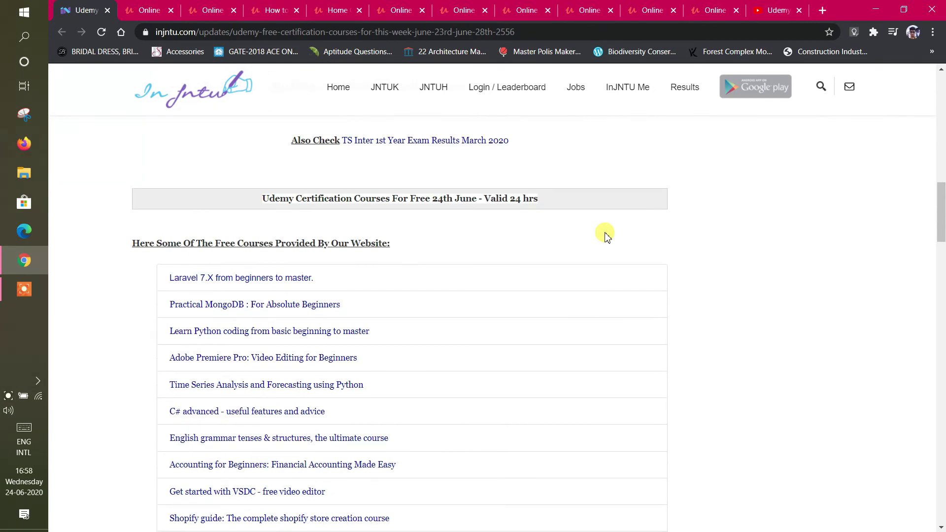